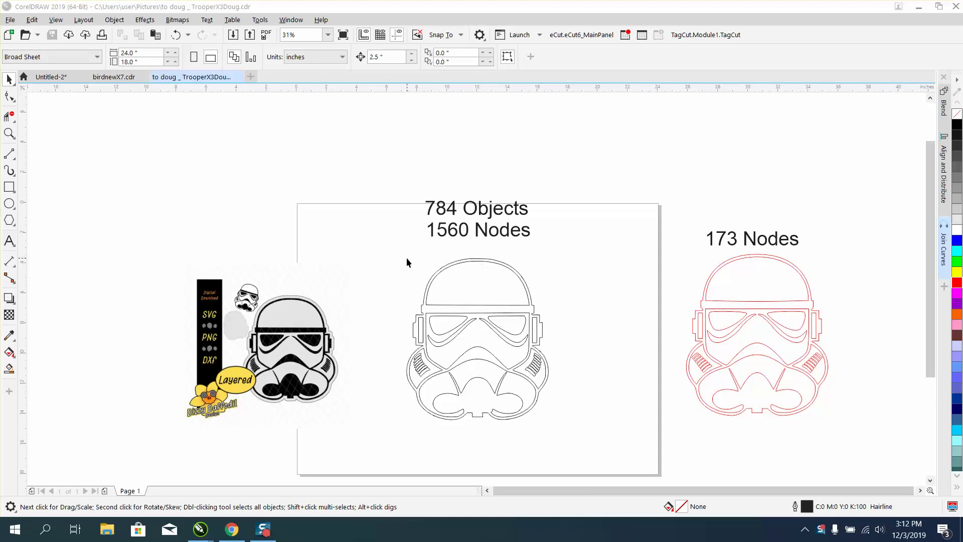
# Step: Inspect the traced middle helmet's nodes with the Shape tool
pyautogui.moveTo(401, 257); pyautogui.dragTo(596, 435)
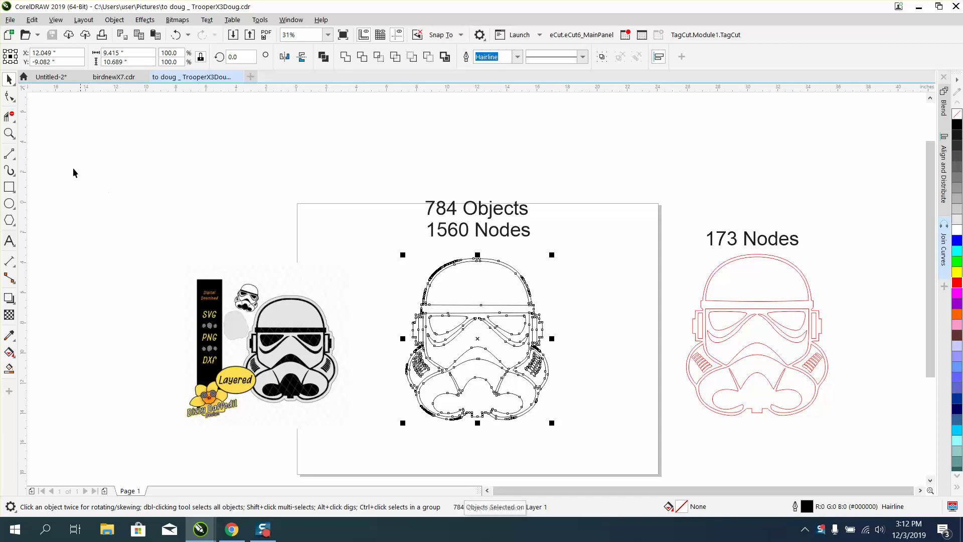
pyautogui.click(9, 96)
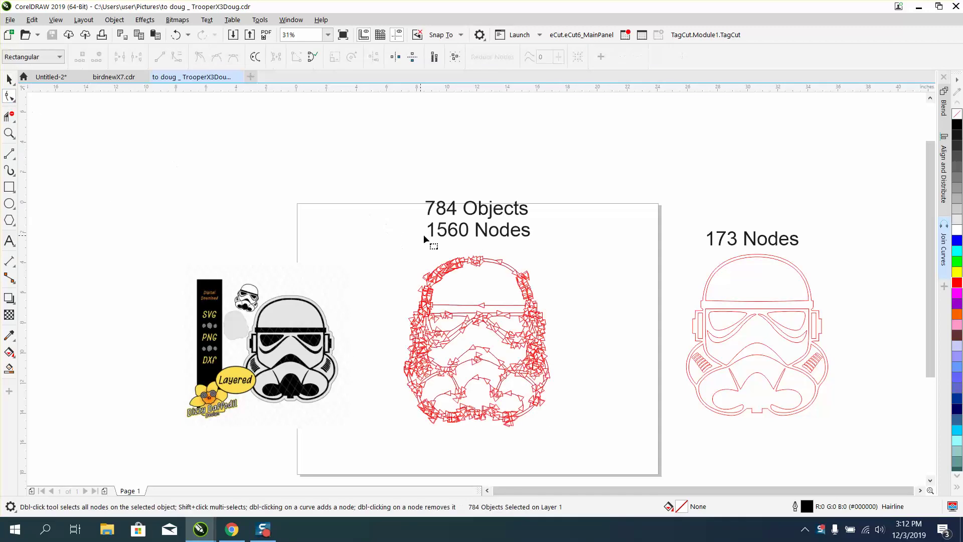
pyautogui.moveTo(380, 243); pyautogui.dragTo(598, 449)
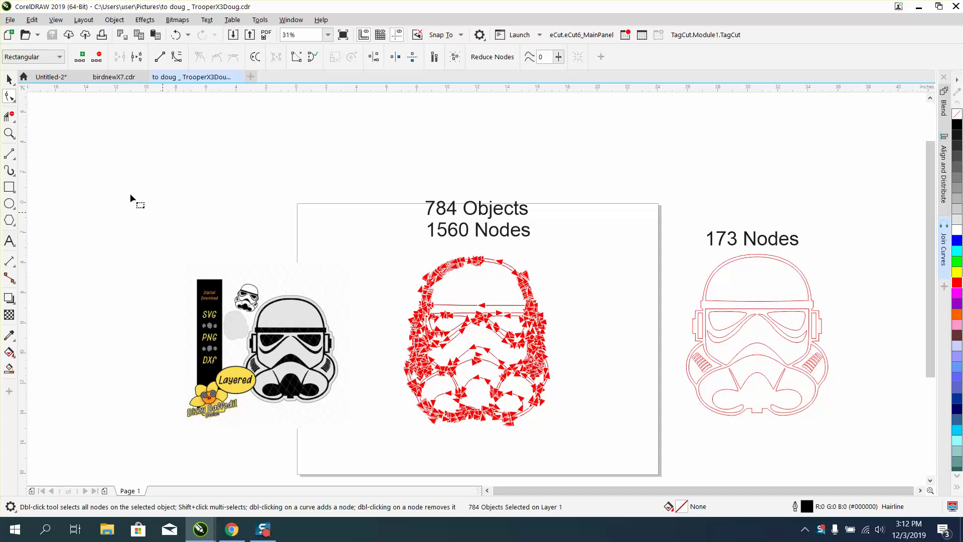
pyautogui.click(9, 79)
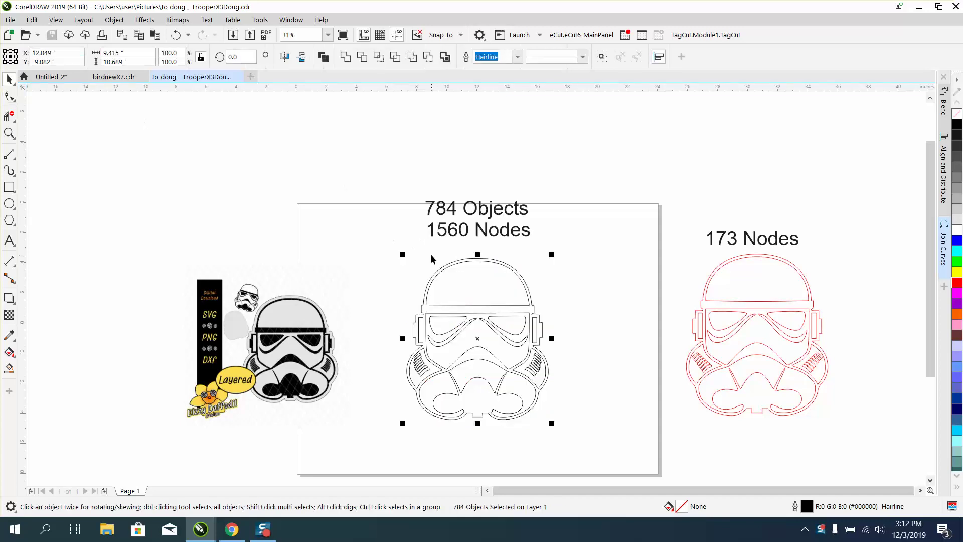
# Step: Combine the middle helmet's 784 pieces into one curve with Object > Combine
pyautogui.moveTo(396, 244); pyautogui.dragTo(598, 422)
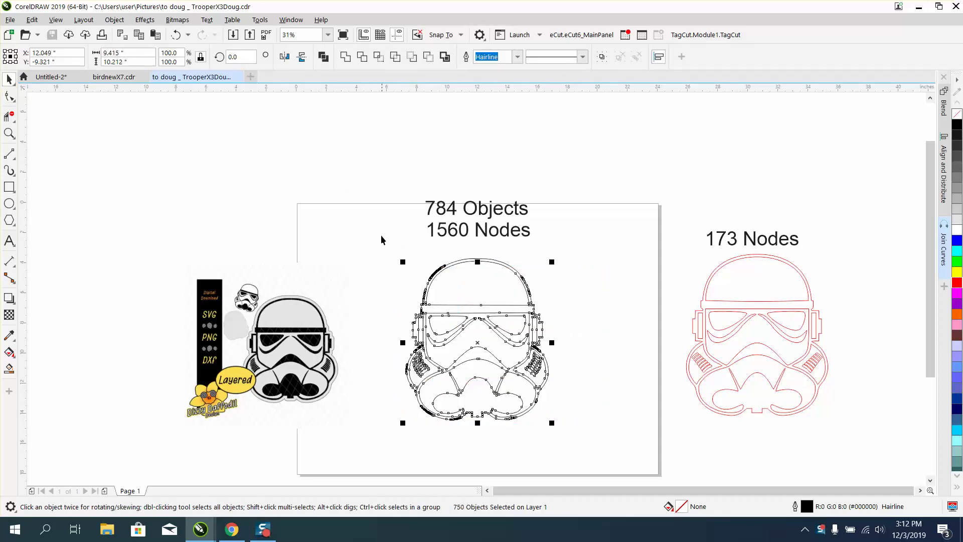
pyautogui.moveTo(383, 243); pyautogui.dragTo(596, 444)
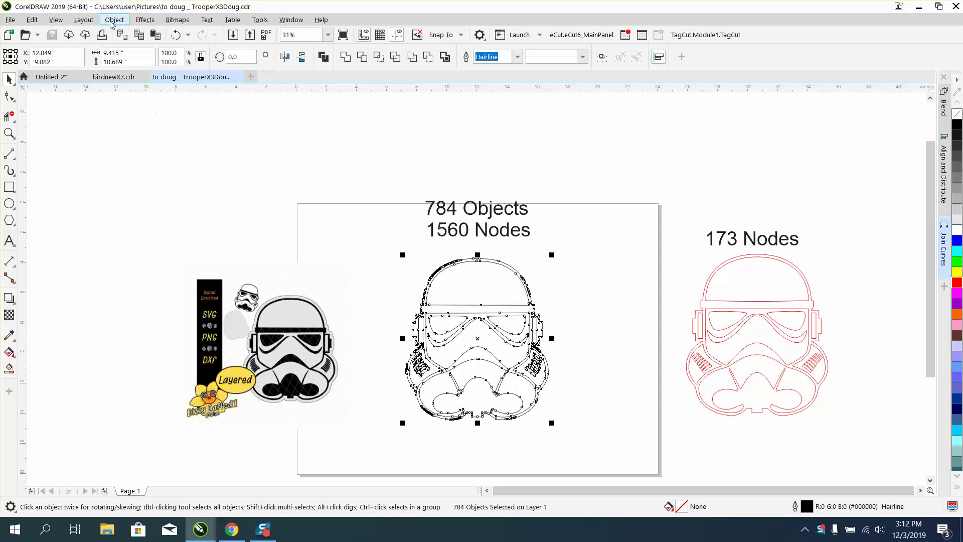
pyautogui.click(115, 20)
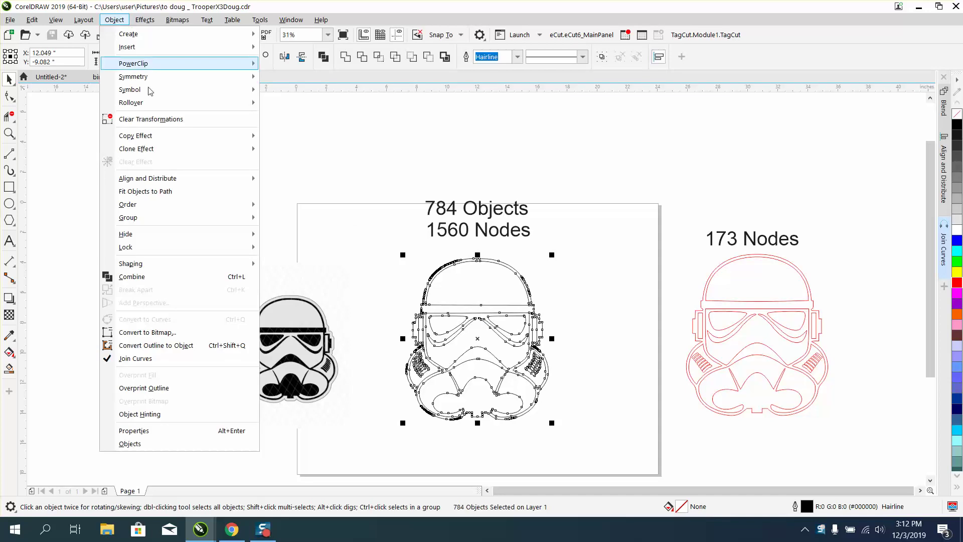
pyautogui.click(146, 277)
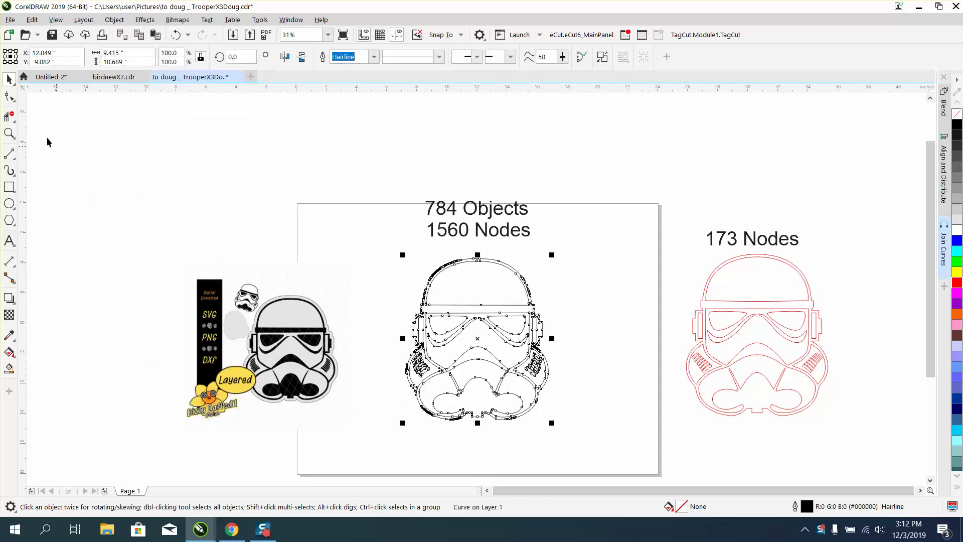
# Step: Compare the combined curve's 1560 nodes with the red helmet's 173 nodes
pyautogui.click(9, 97)
pyautogui.moveTo(393, 273); pyautogui.dragTo(590, 437)
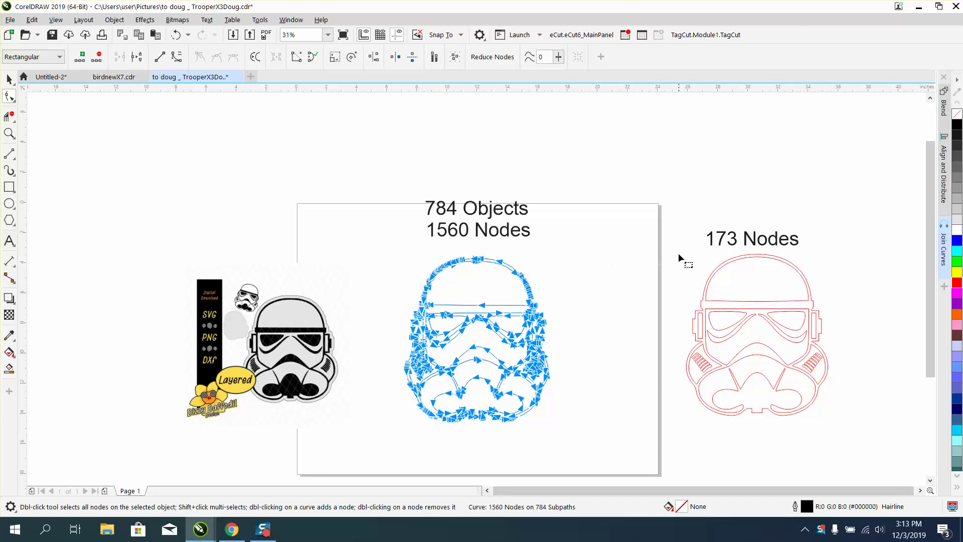
pyautogui.moveTo(682, 247); pyautogui.dragTo(827, 406)
pyautogui.moveTo(864, 440); pyautogui.dragTo(861, 437)
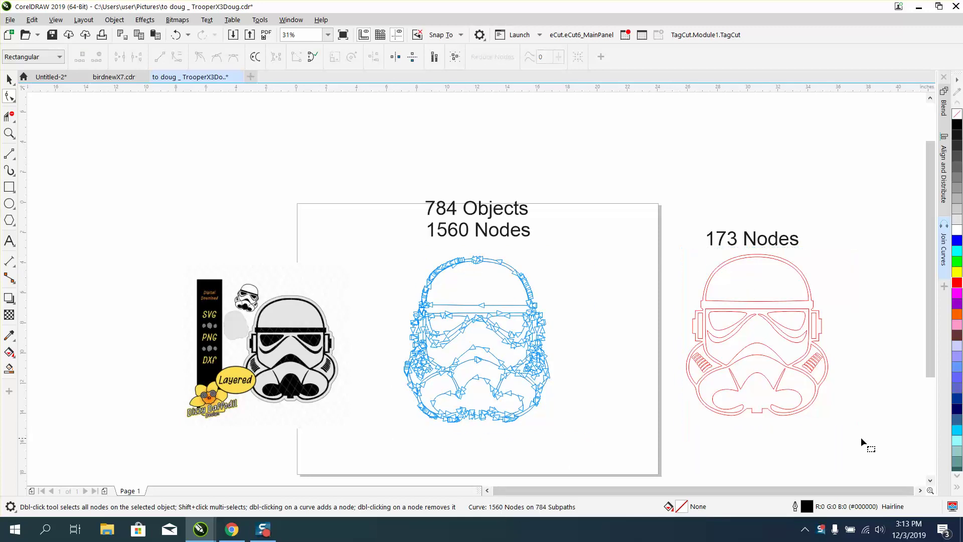
pyautogui.click(779, 392)
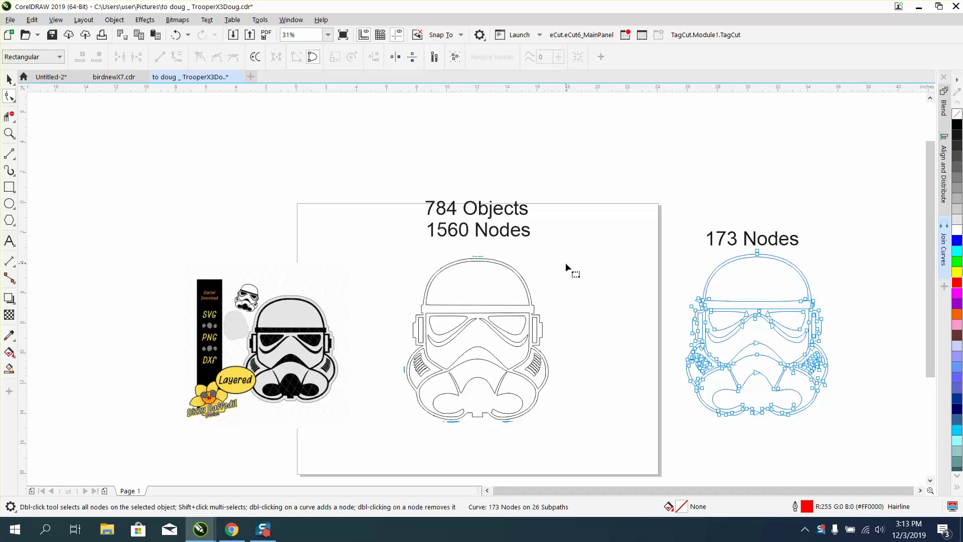
# Step: Zoom out and drag the red helmet and its 173 Nodes label further right
pyautogui.click(9, 132)
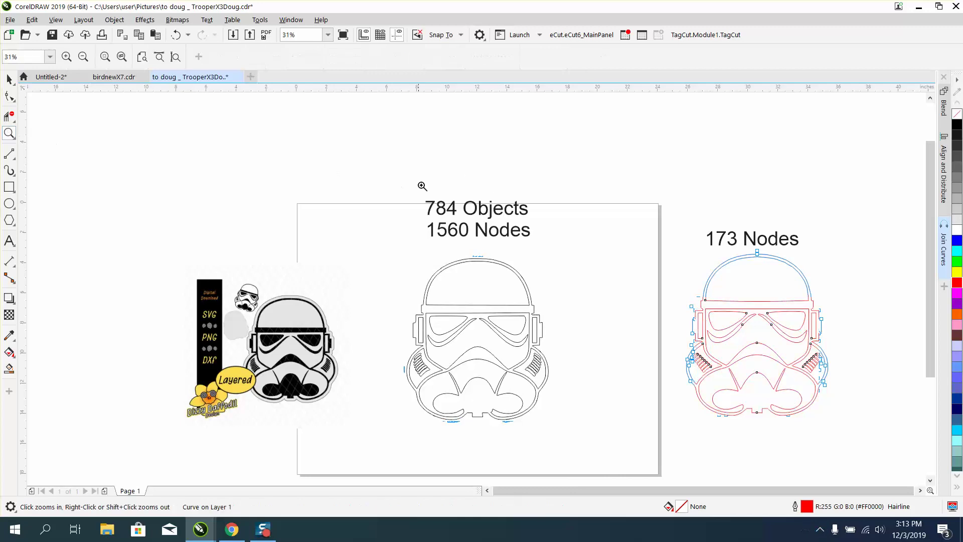
pyautogui.moveTo(426, 226); pyautogui.dragTo(539, 292)
pyautogui.rightClick(377, 224)
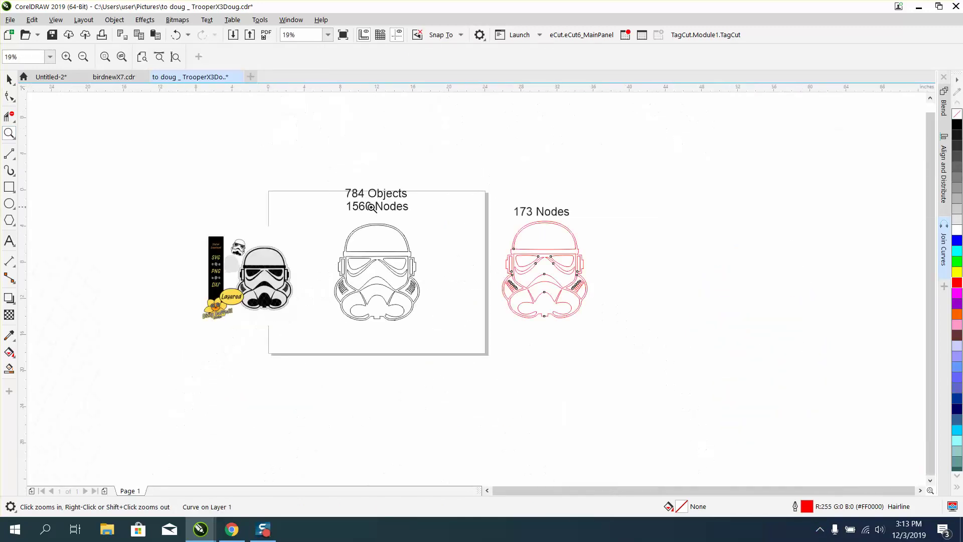
pyautogui.click(10, 80)
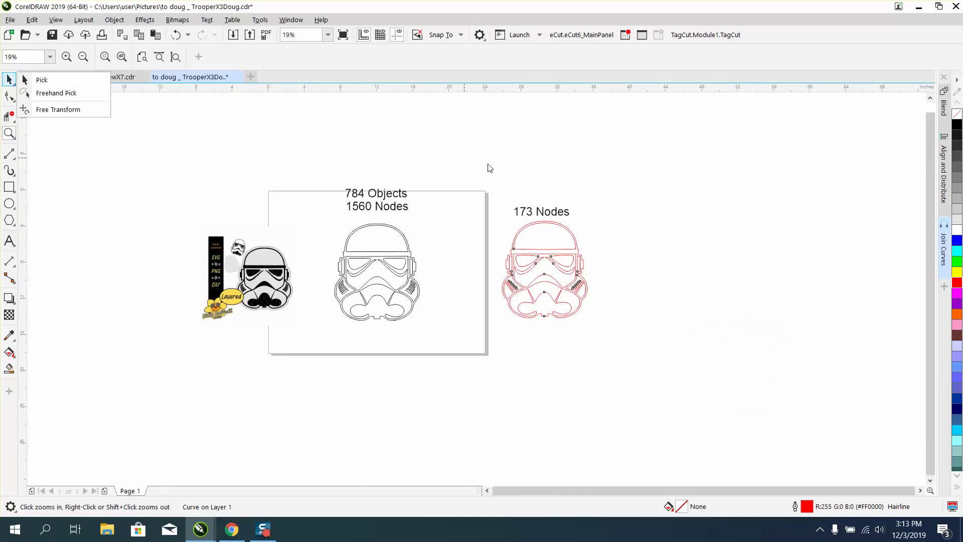
pyautogui.click(41, 80)
pyautogui.moveTo(488, 179); pyautogui.dragTo(687, 388)
pyautogui.moveTo(551, 272); pyautogui.dragTo(733, 273)
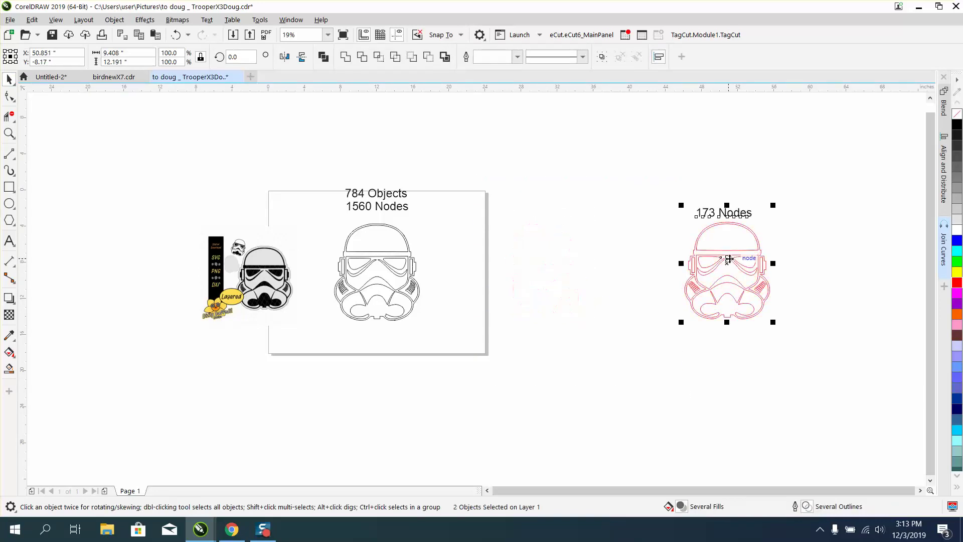
# Step: Zoom back in on the page and select the whole middle helmet outline
pyautogui.click(9, 133)
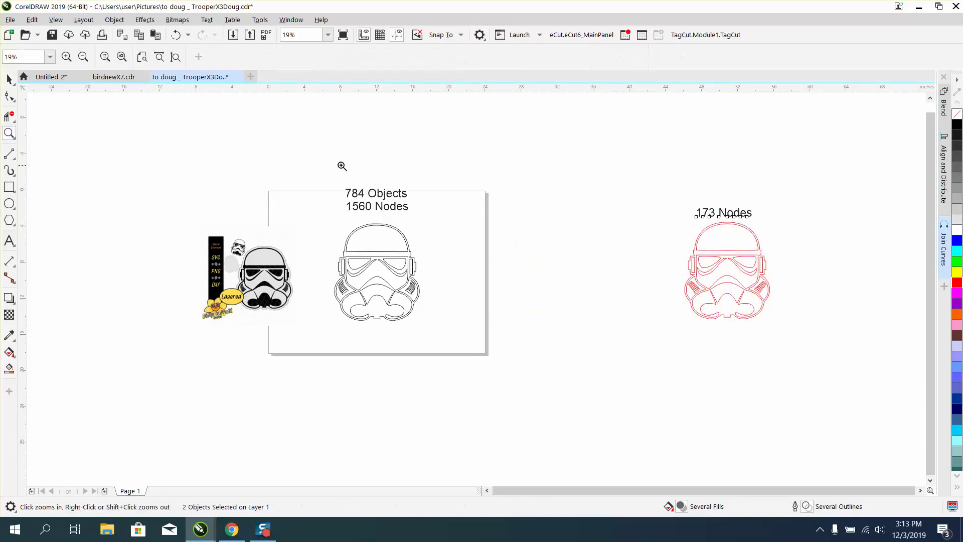
pyautogui.moveTo(309, 175); pyautogui.dragTo(519, 357)
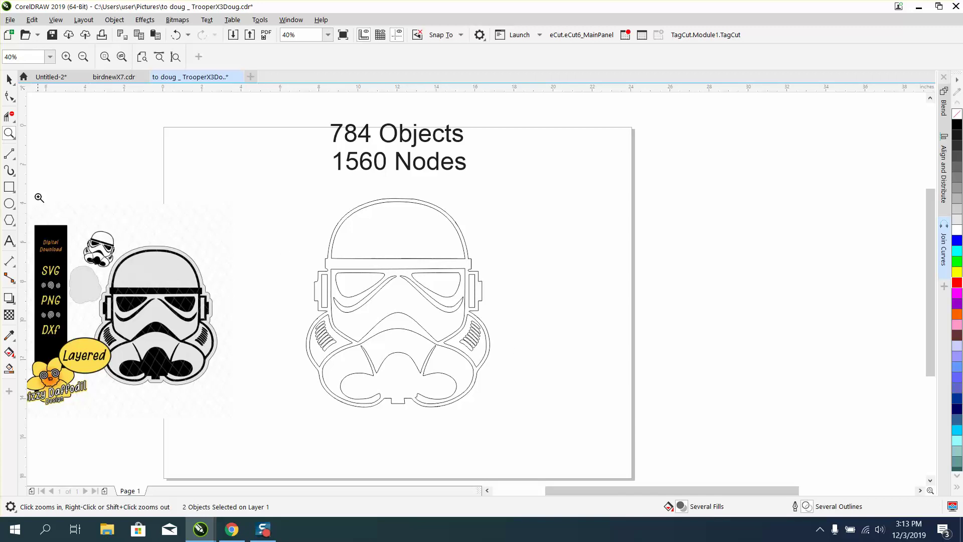
pyautogui.press('space')
pyautogui.moveTo(300, 184); pyautogui.dragTo(513, 417)
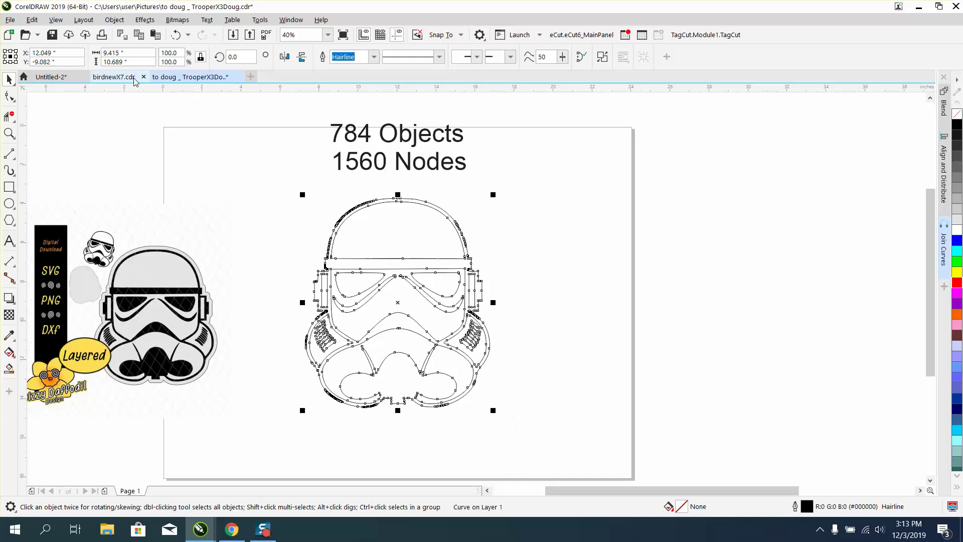
# Step: Set the nudge distance to 10 inches
pyautogui.click(151, 100)
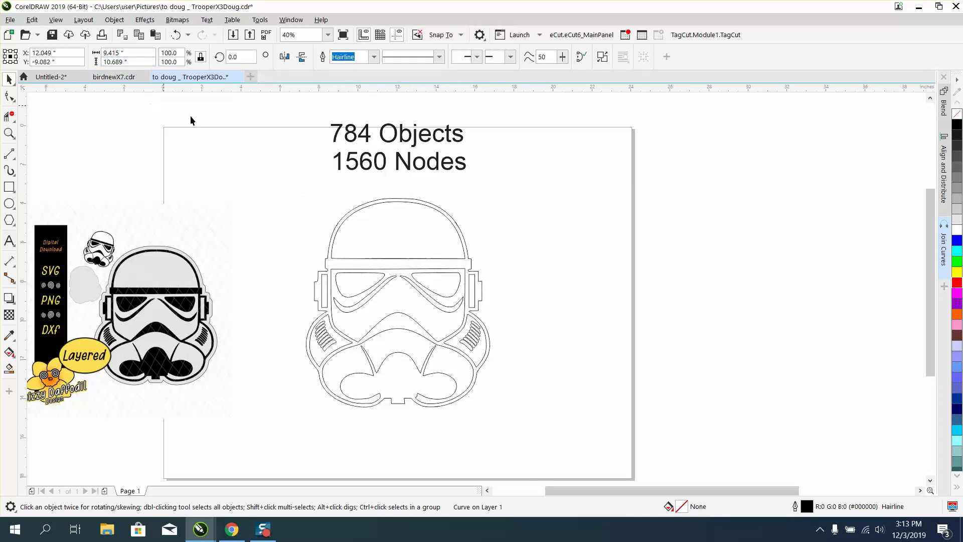
pyautogui.doubleClick(380, 56)
pyautogui.write('2.5')
pyautogui.doubleClick(380, 56)
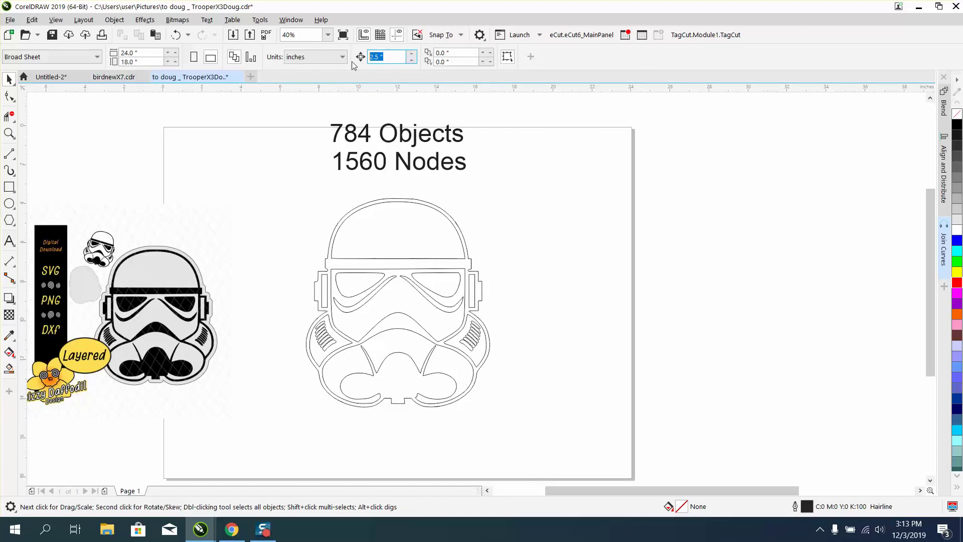
pyautogui.write('10')
# Step: Smart Fill the helmet body and left eye lens, nudging each 10 inches right
pyautogui.click(9, 368)
pyautogui.click(379, 265)
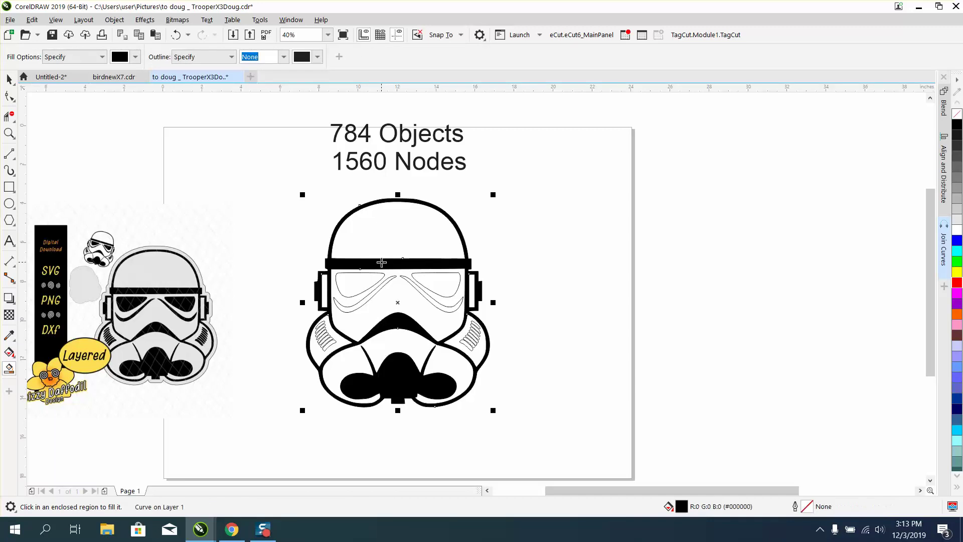
pyautogui.press('Right')
pyautogui.click(351, 279)
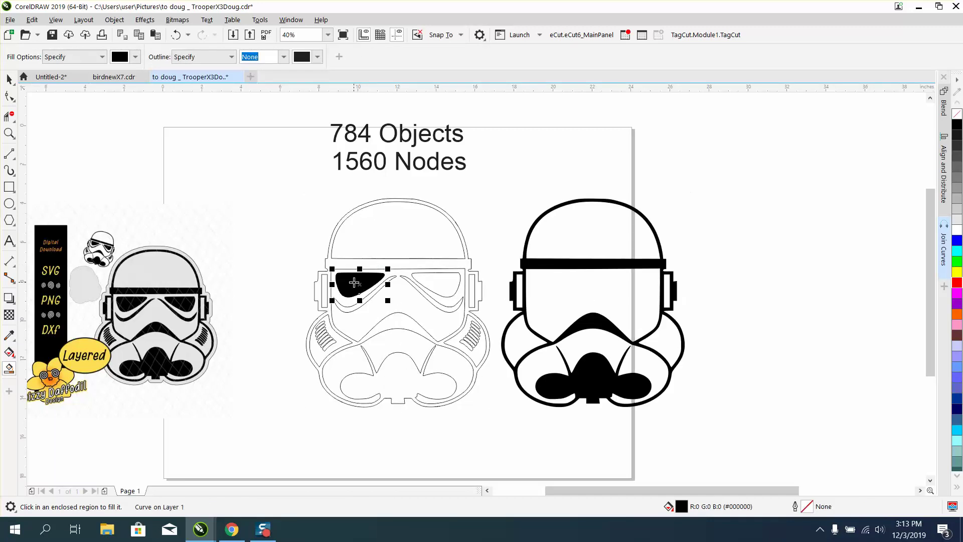
pyautogui.press('Right')
# Step: Smart Fill the right eye lens and both cheek stripes, nudging each onto the filled trooper
pyautogui.click(437, 286)
pyautogui.press('Right')
pyautogui.click(442, 308)
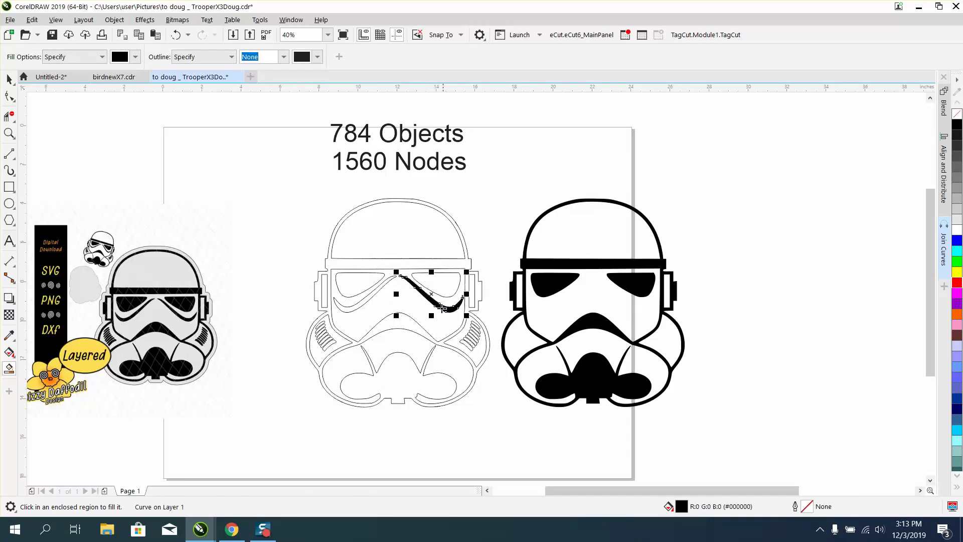
pyautogui.press('Right')
pyautogui.click(370, 297)
pyautogui.press('Right')
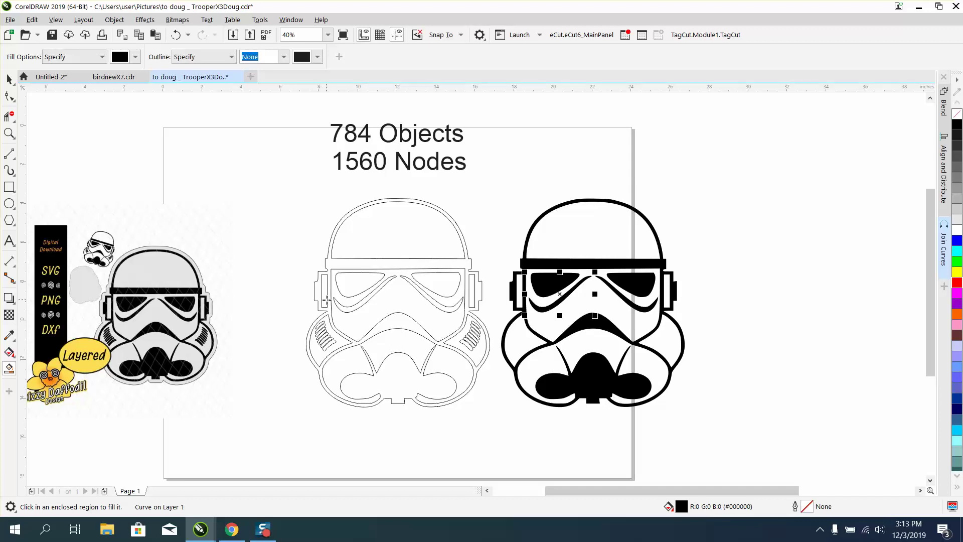
# Step: Zoom in on the cheek vents and Smart Fill the eight left vent slots
pyautogui.click(9, 133)
pyautogui.moveTo(300, 273); pyautogui.dragTo(567, 405)
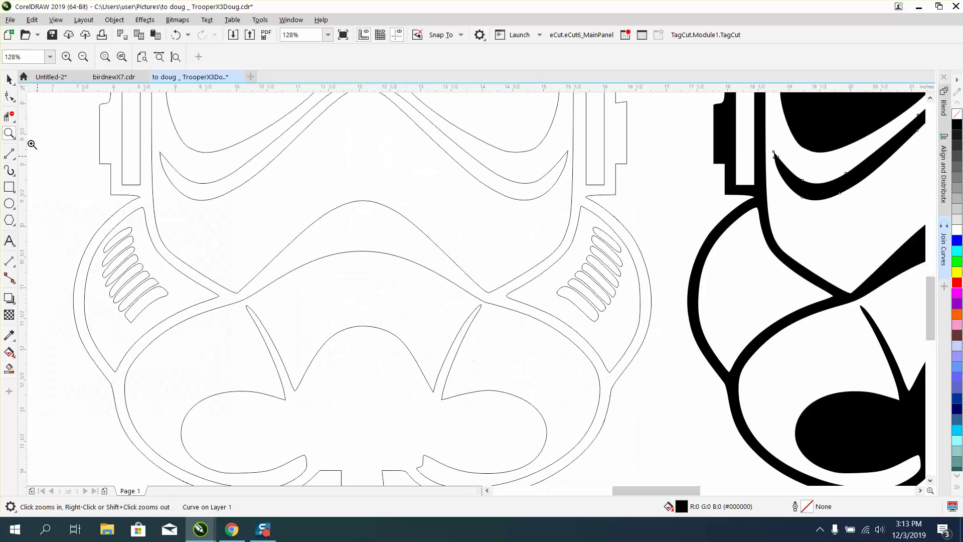
pyautogui.click(9, 368)
pyautogui.click(136, 294)
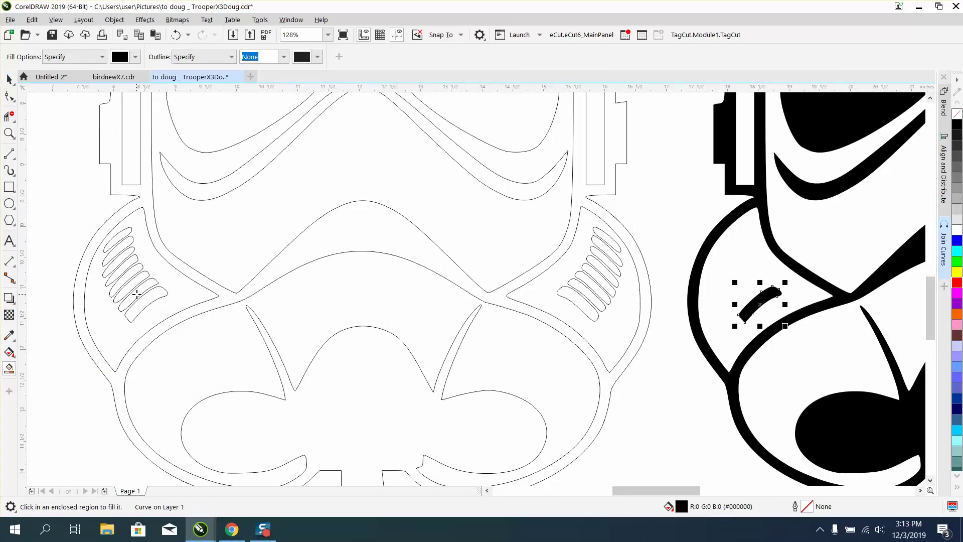
pyautogui.click(133, 287)
pyautogui.click(129, 280)
pyautogui.click(125, 273)
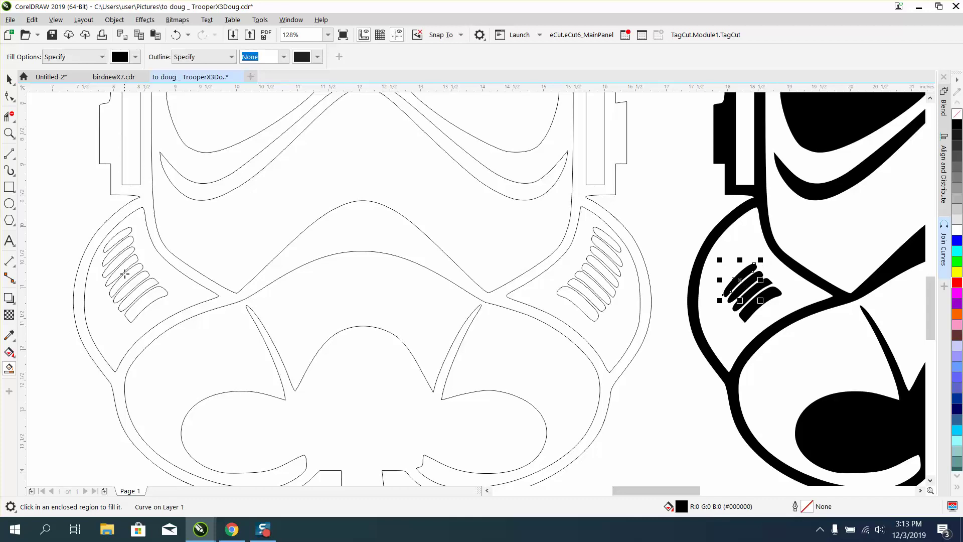
pyautogui.click(124, 267)
pyautogui.click(123, 259)
pyautogui.click(121, 250)
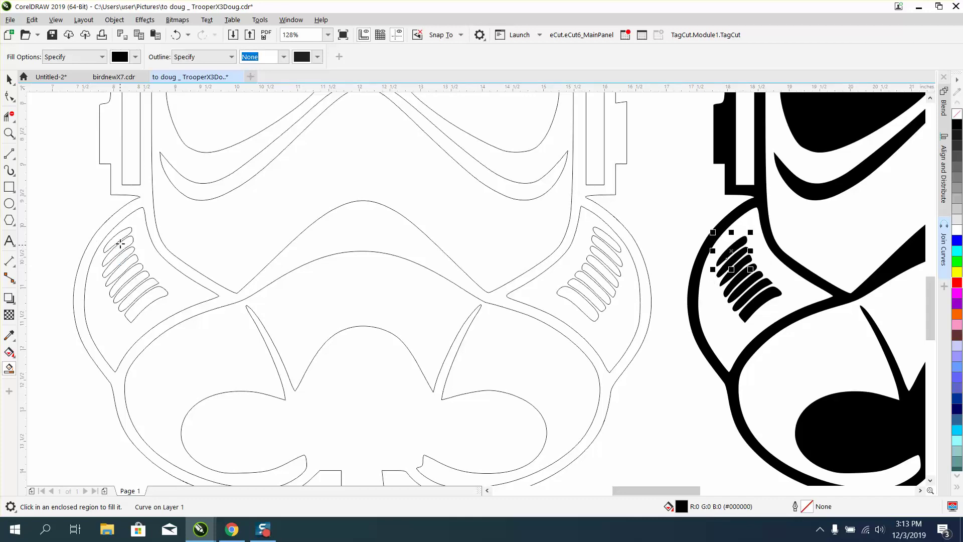
pyautogui.click(122, 241)
# Step: Smart Fill the right vent slots, then zoom back out
pyautogui.click(584, 300)
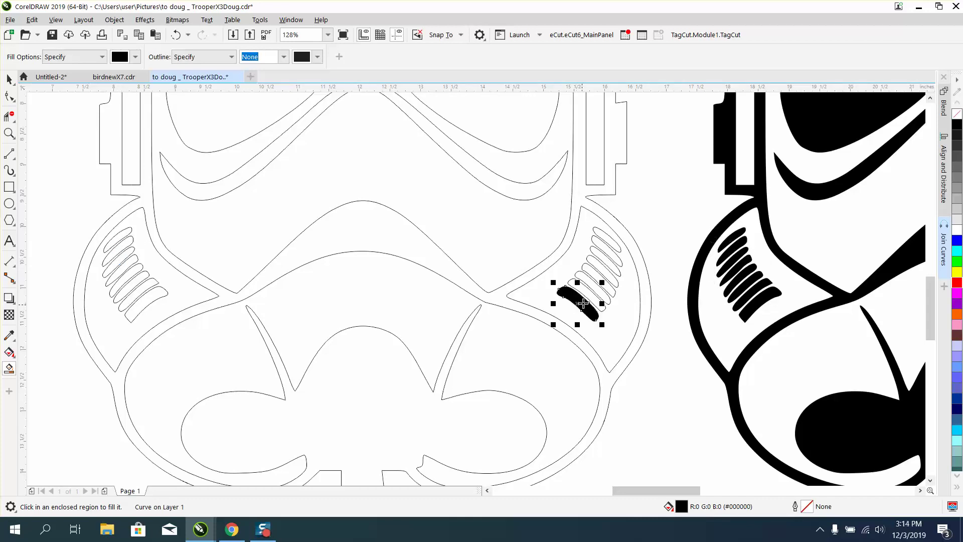
pyautogui.hotkey('ctrl', 'z')
pyautogui.click(597, 278)
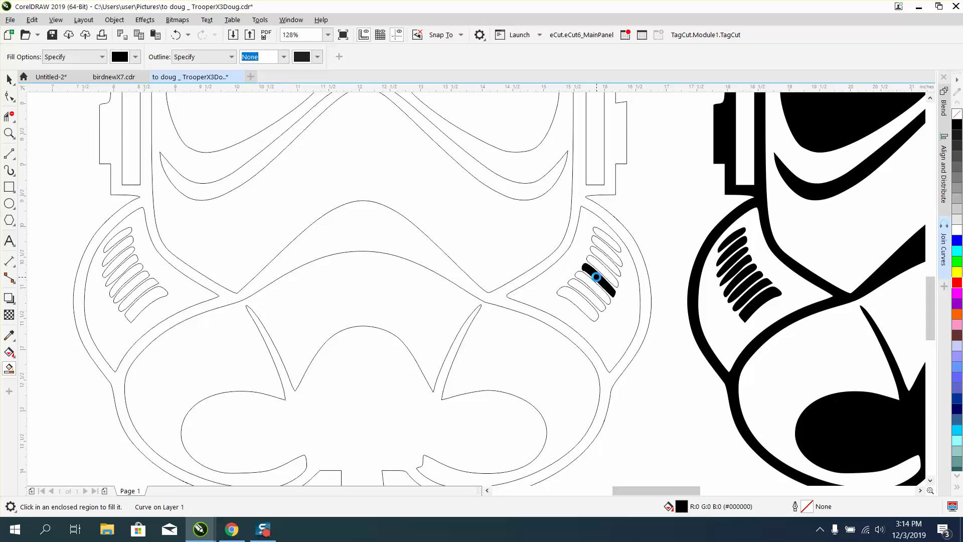
pyautogui.hotkey('ctrl', 'z')
pyautogui.scroll(-3, 503, 259)
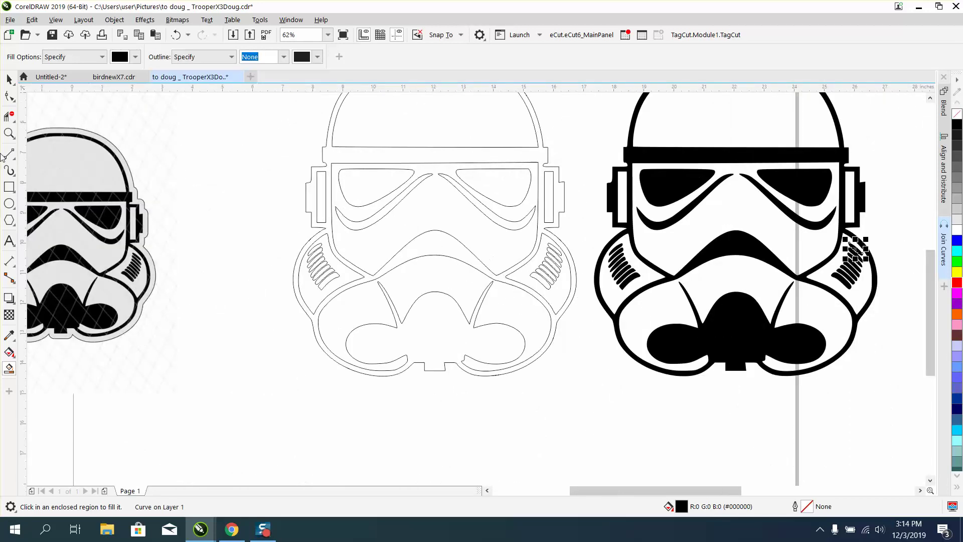
# Step: Select the 22-piece black trooper, remove its fill and give it a red hairline outline
pyautogui.click(9, 79)
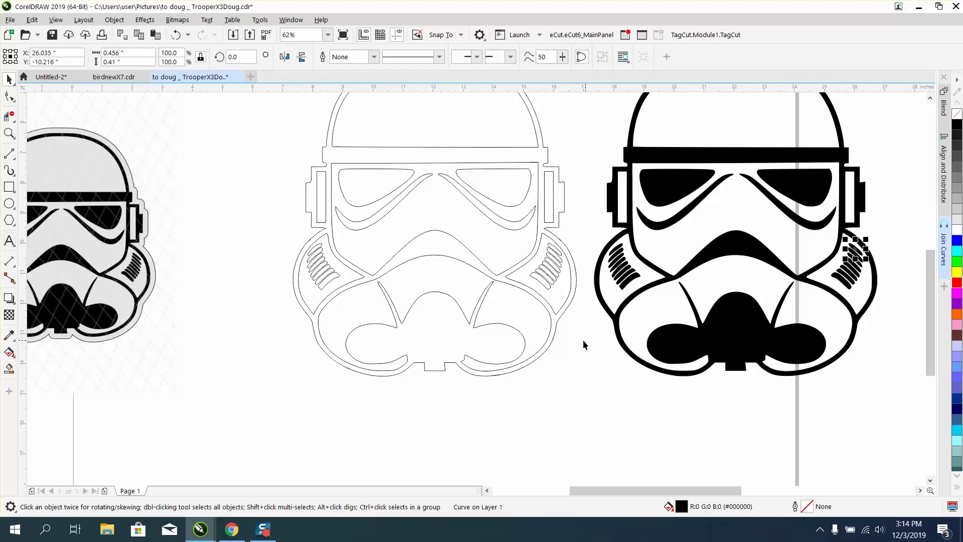
pyautogui.scroll(-2, 648, 280)
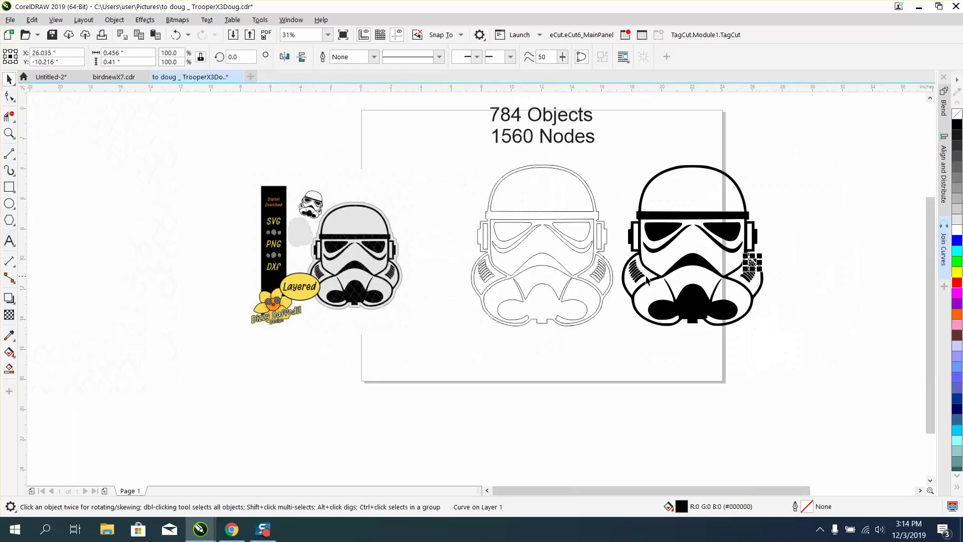
pyautogui.moveTo(612, 159); pyautogui.dragTo(809, 343)
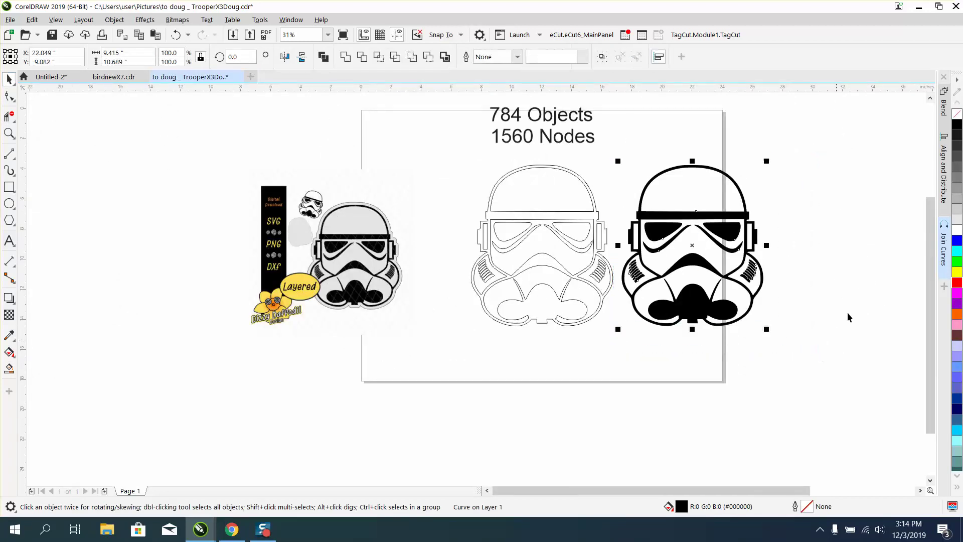
pyautogui.click(957, 117)
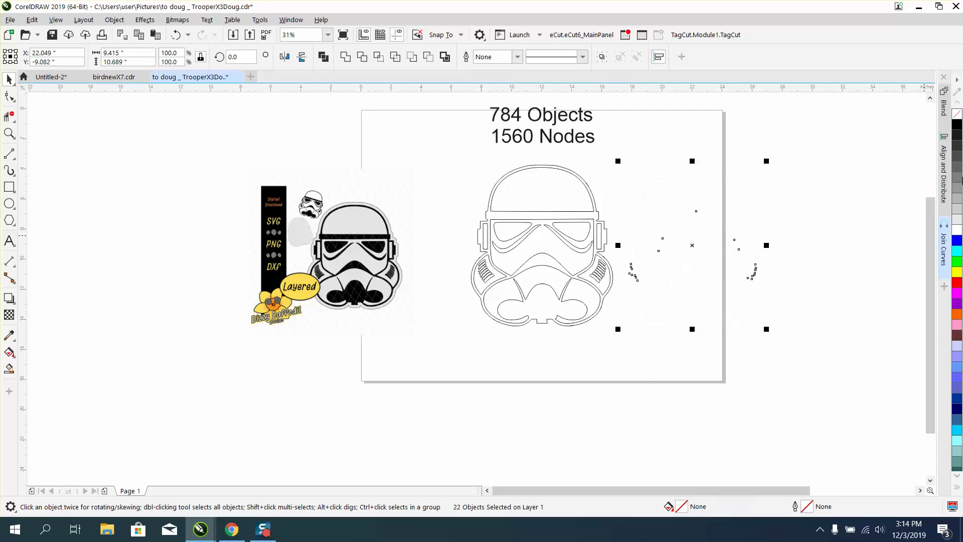
pyautogui.rightClick(958, 284)
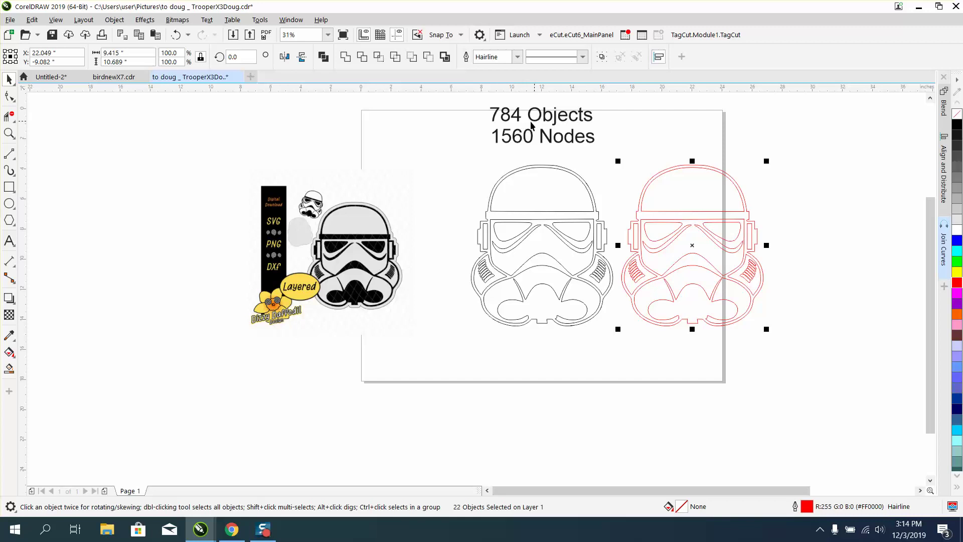
pyautogui.moveTo(484, 106); pyautogui.dragTo(538, 250)
# Step: Move the black trooper and the count text off the page to the left
pyautogui.moveTo(625, 317); pyautogui.dragTo(621, 314)
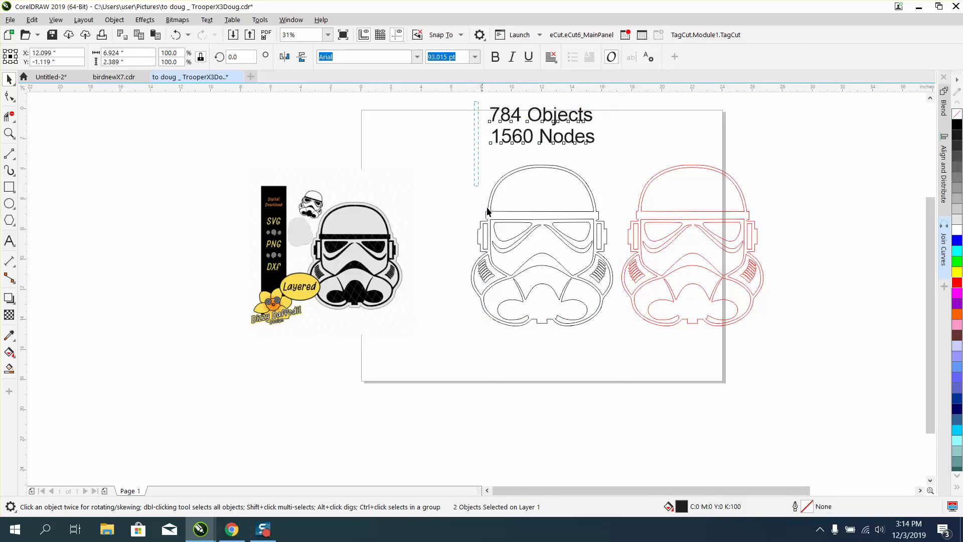
pyautogui.moveTo(621, 347); pyautogui.dragTo(622, 348)
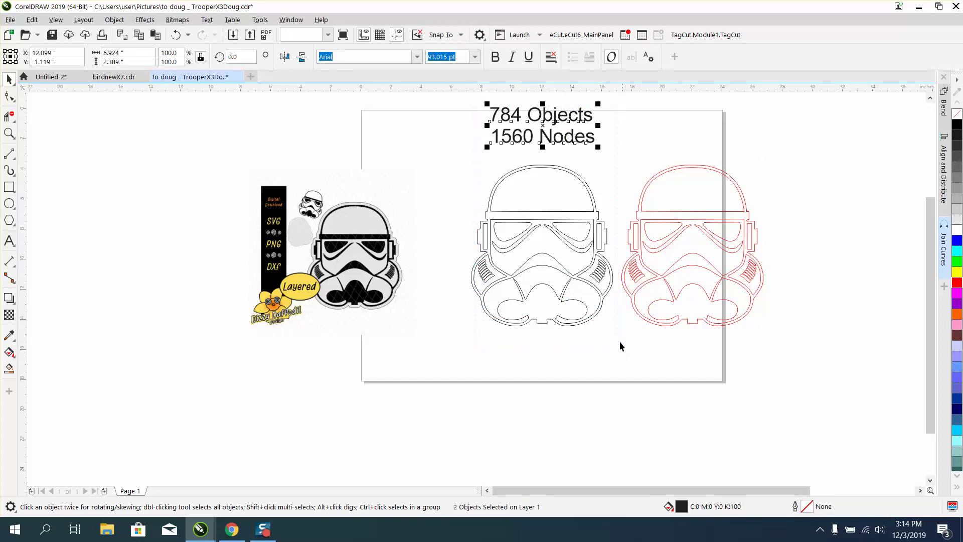
pyautogui.click(555, 217)
pyautogui.click(555, 216)
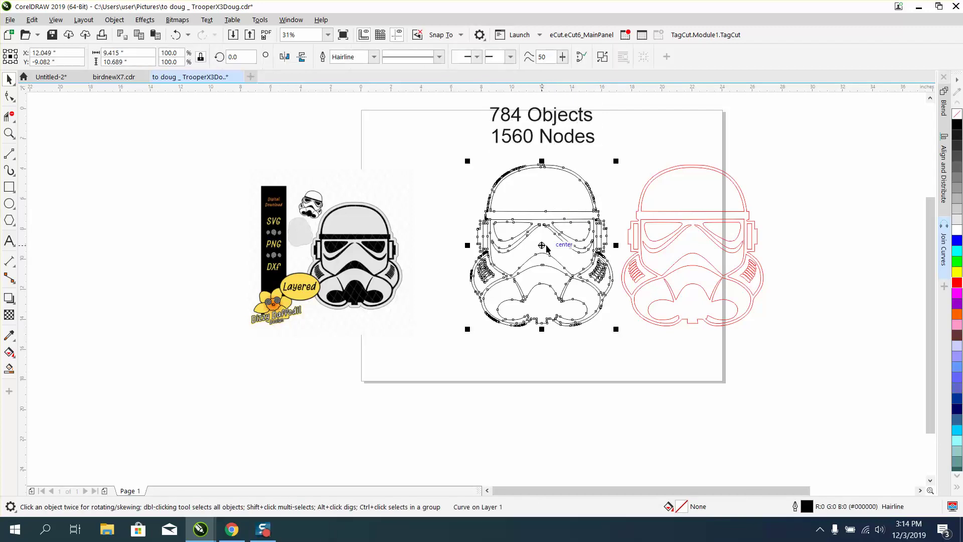
pyautogui.moveTo(546, 246); pyautogui.dragTo(128, 224)
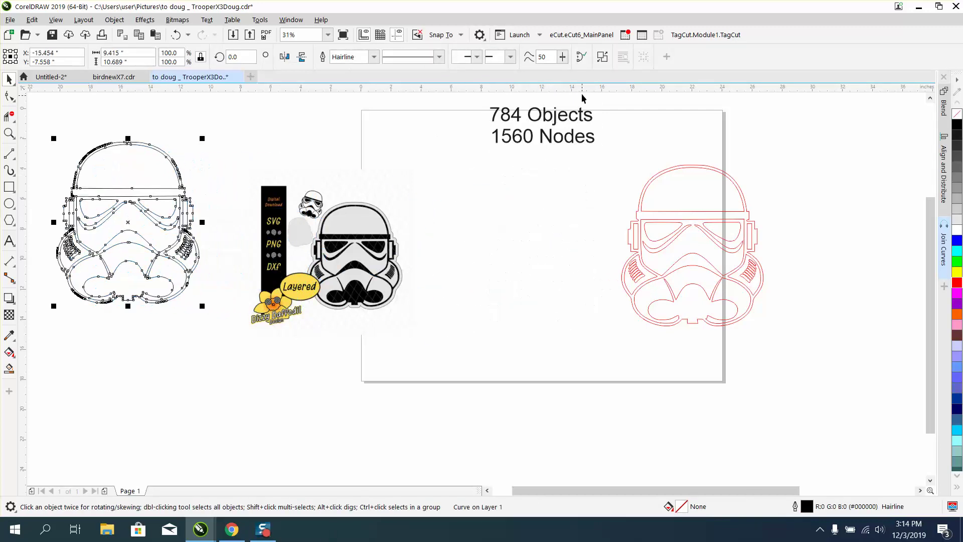
pyautogui.moveTo(461, 94); pyautogui.dragTo(656, 167)
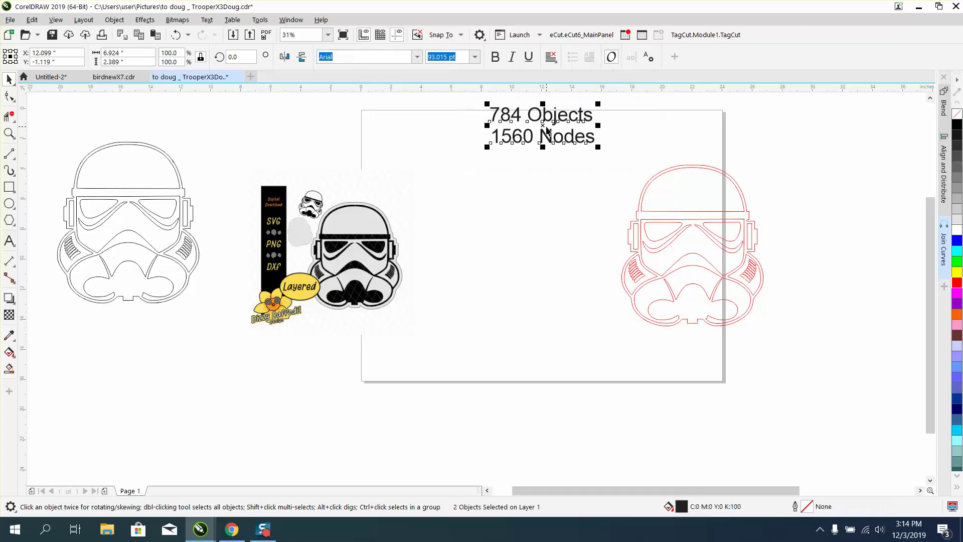
pyautogui.moveTo(548, 131); pyautogui.dragTo(226, 132)
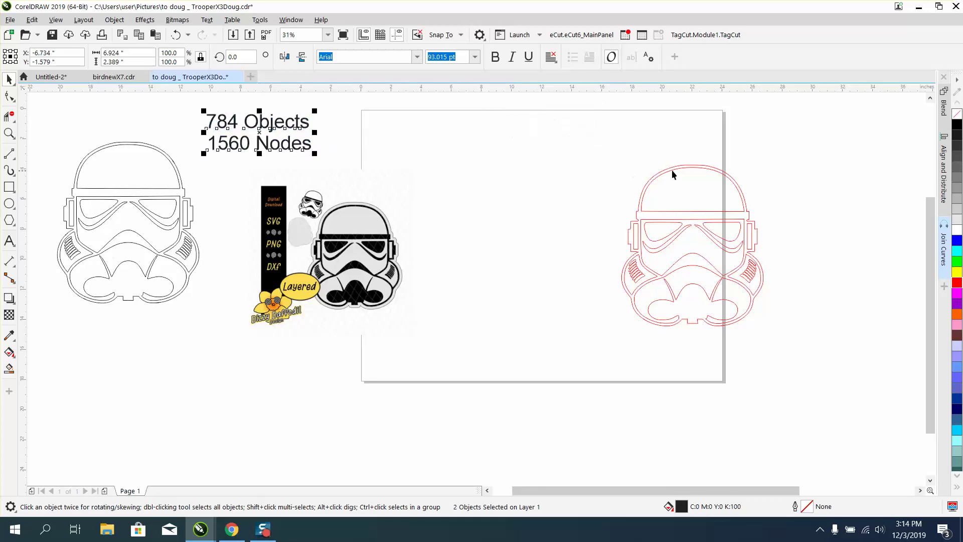
# Step: Group the red trooper's 22 curves, centre it on the page, and draw a vertical line through it
pyautogui.moveTo(595, 121); pyautogui.dragTo(842, 365)
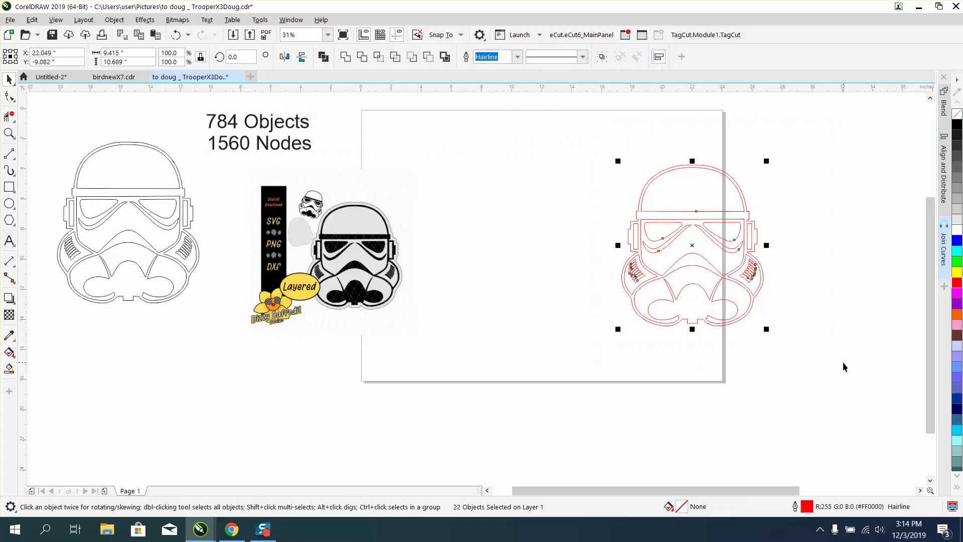
pyautogui.hotkey('ctrl', 'g')
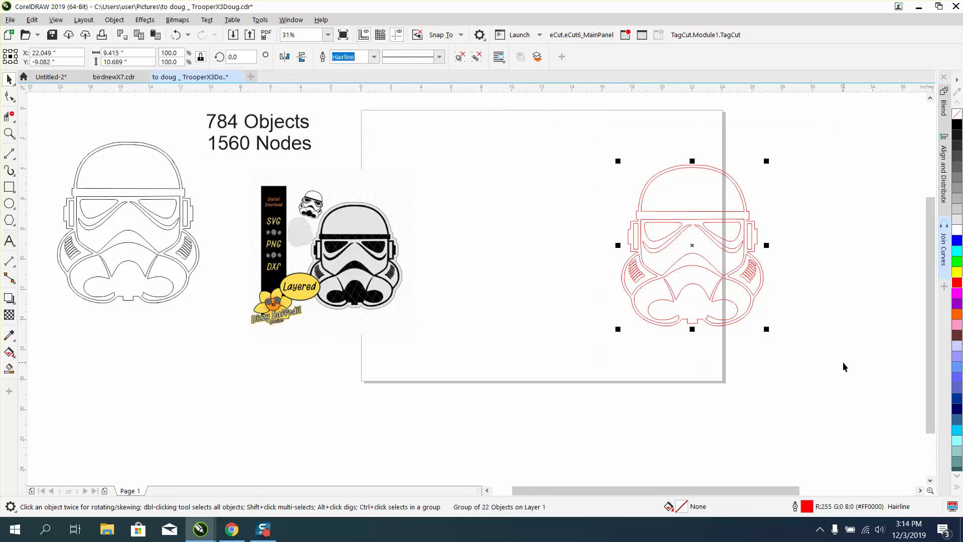
pyautogui.press('p')
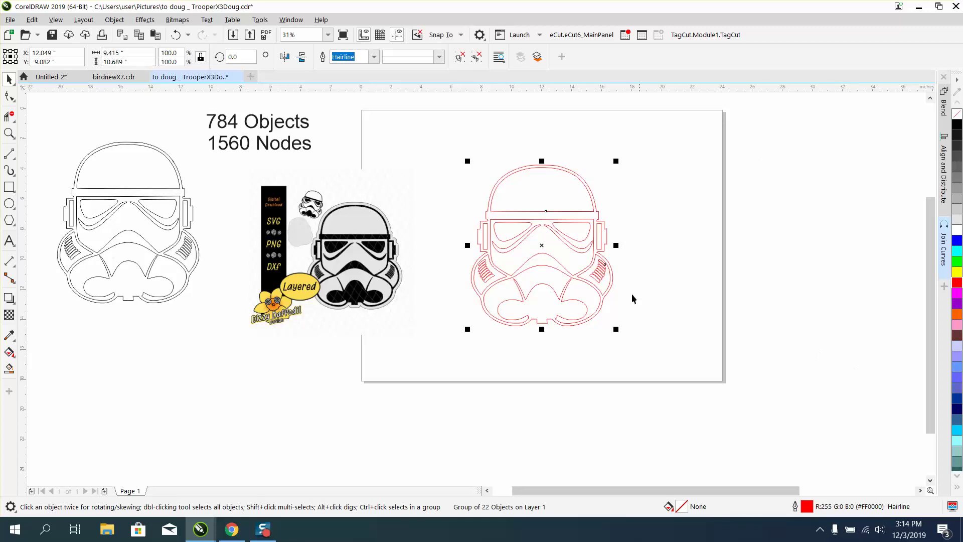
pyautogui.moveTo(399, 266); pyautogui.dragTo(267, 420)
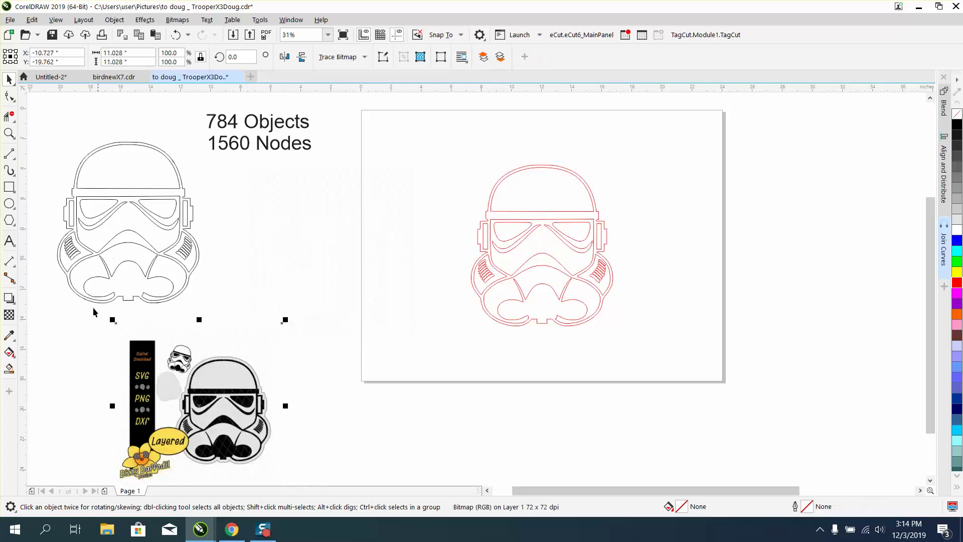
pyautogui.click(9, 153)
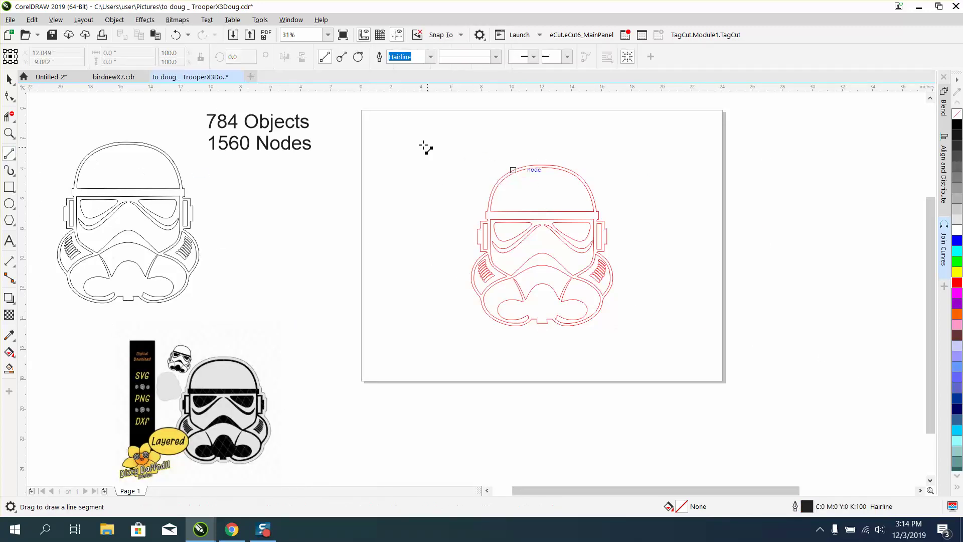
pyautogui.moveTo(431, 135); pyautogui.dragTo(421, 347)
# Step: Centre the vertical line on the page and zoom in on the red helmet
pyautogui.press('p')
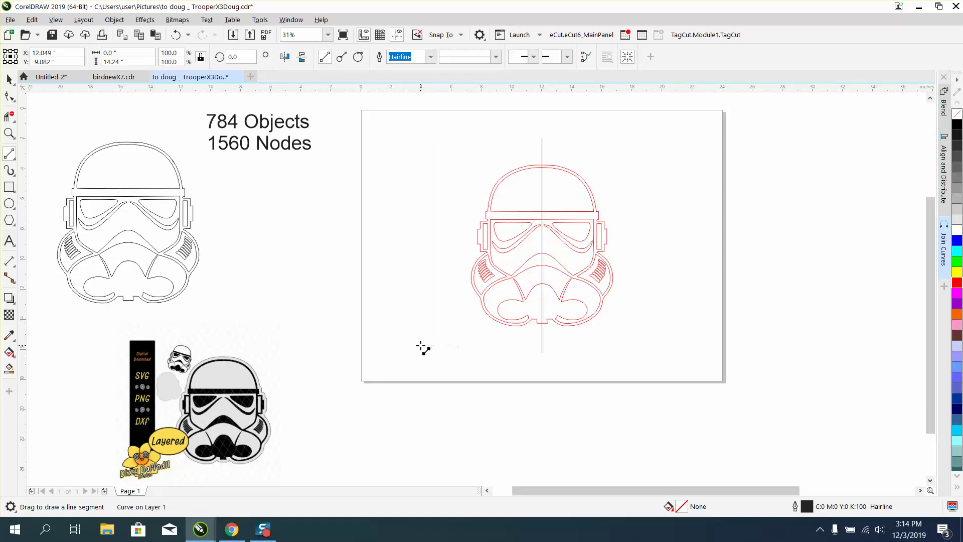
pyautogui.click(10, 133)
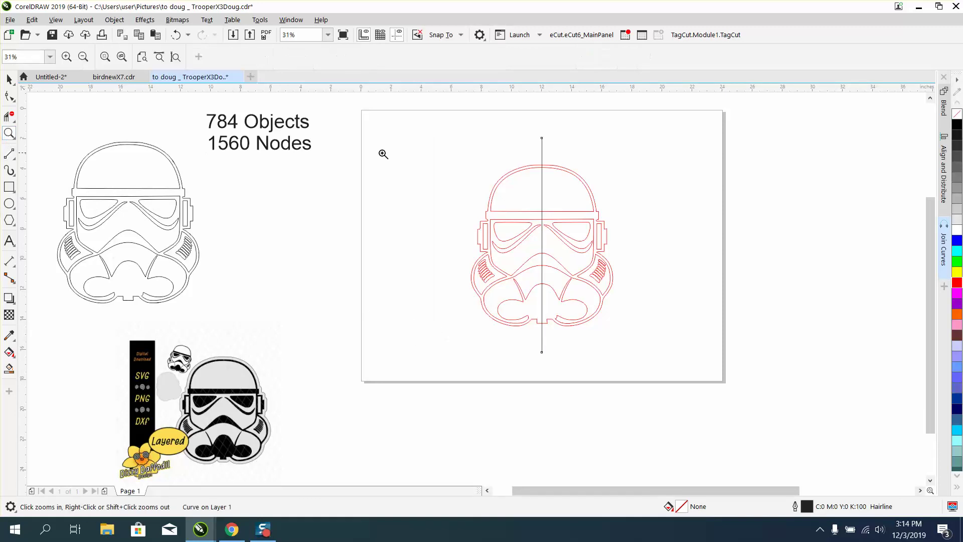
pyautogui.moveTo(432, 133); pyautogui.dragTo(655, 353)
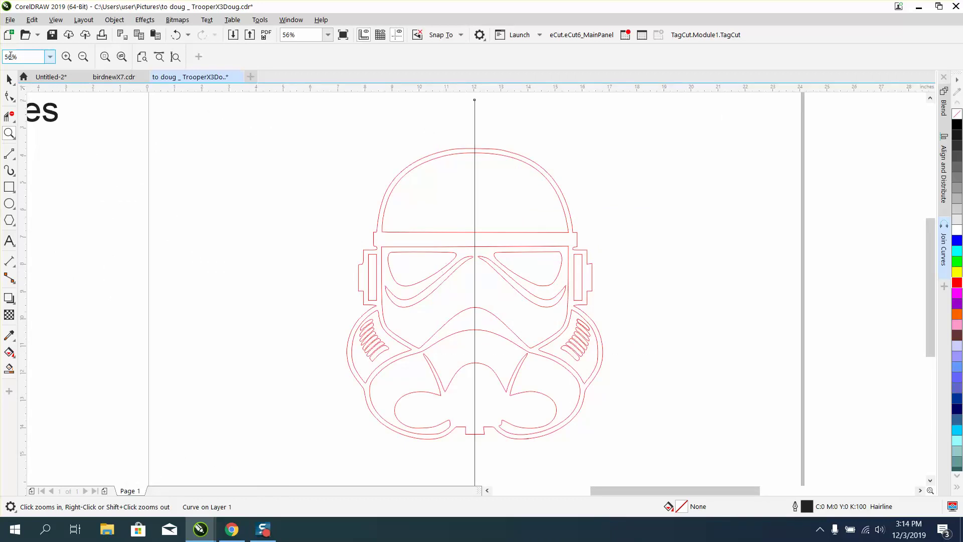
pyautogui.click(9, 97)
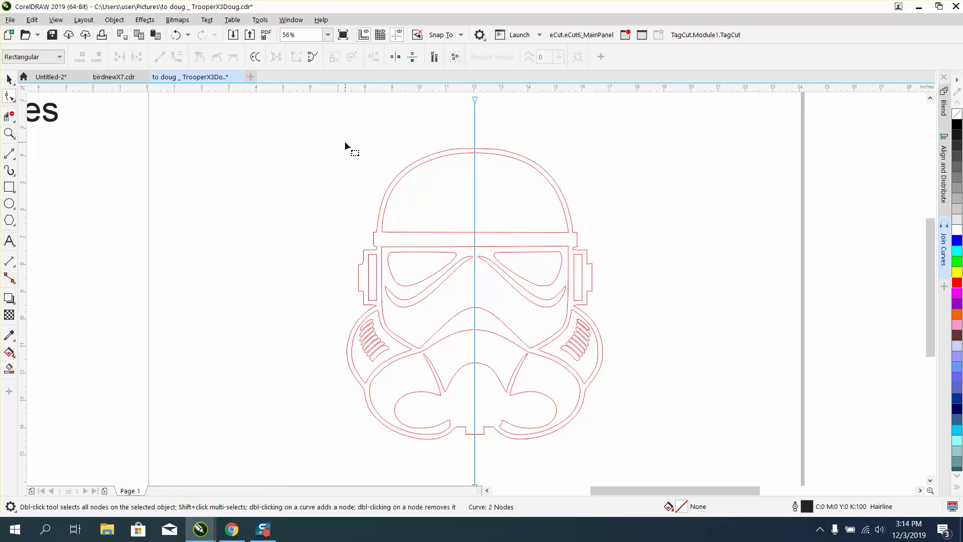
pyautogui.click(429, 165)
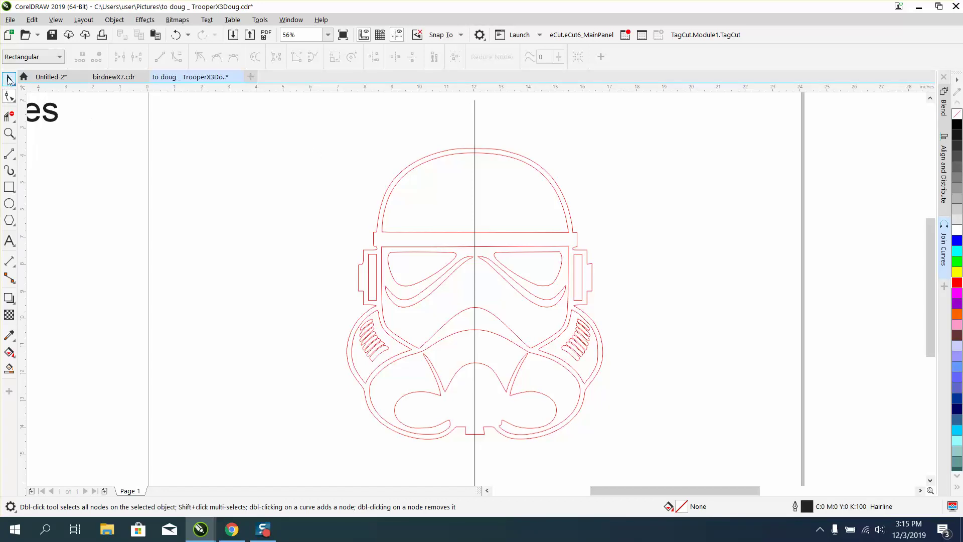
# Step: Ungroup the red helmet group into its 22 separate curves
pyautogui.click(9, 79)
pyautogui.click(425, 161)
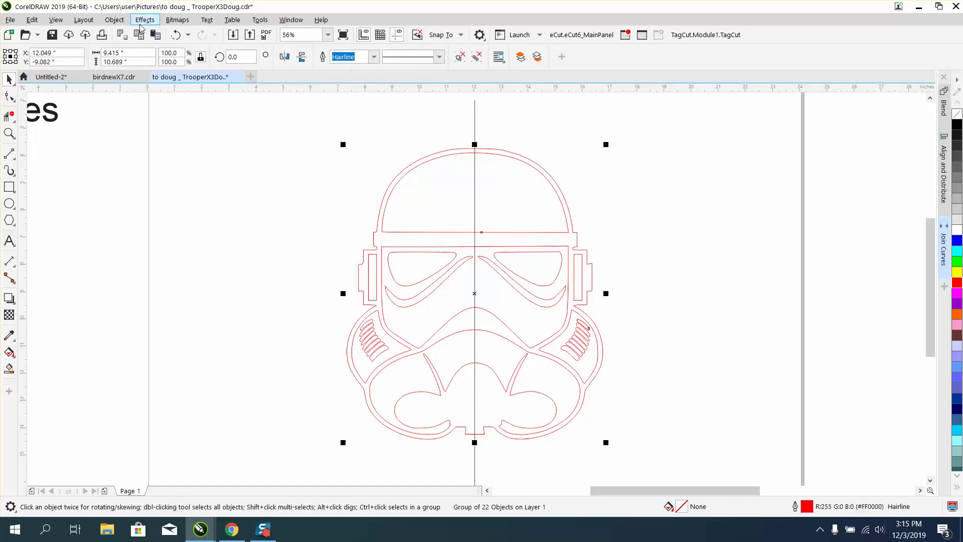
pyautogui.click(114, 20)
pyautogui.moveTo(147, 220)
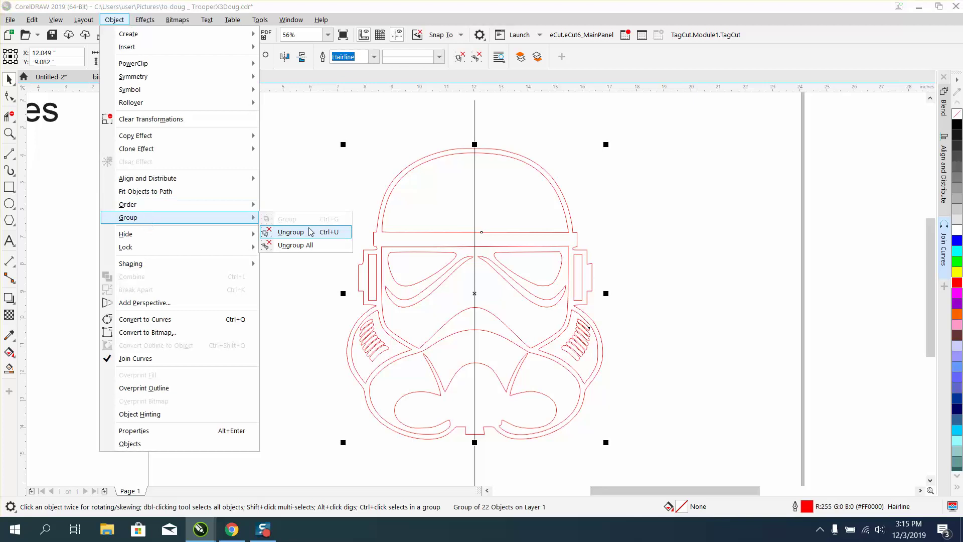
pyautogui.click(298, 232)
# Step: Zoom into the helmet's upper part and delete the crowded nodes on the upper-left arc
pyautogui.click(10, 97)
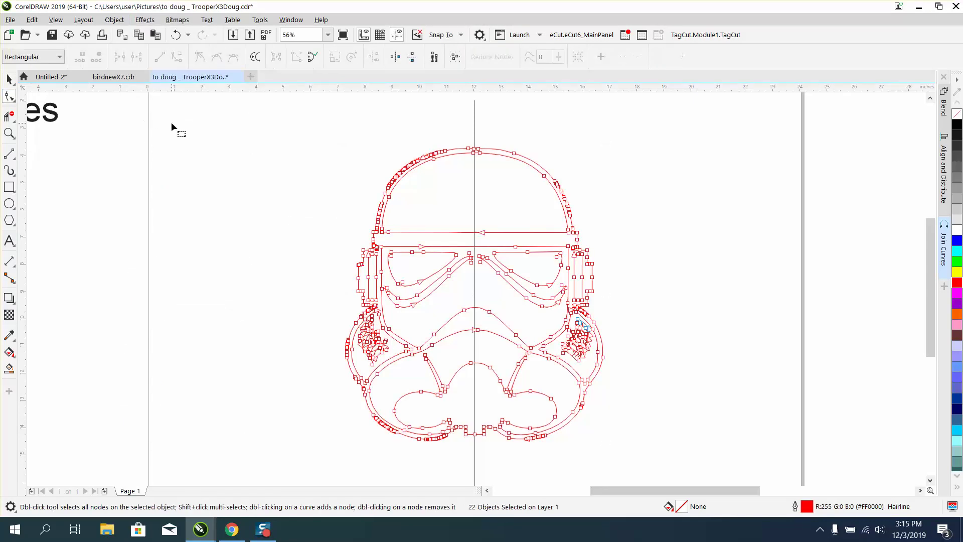
pyautogui.click(9, 133)
pyautogui.moveTo(366, 146); pyautogui.dragTo(551, 273)
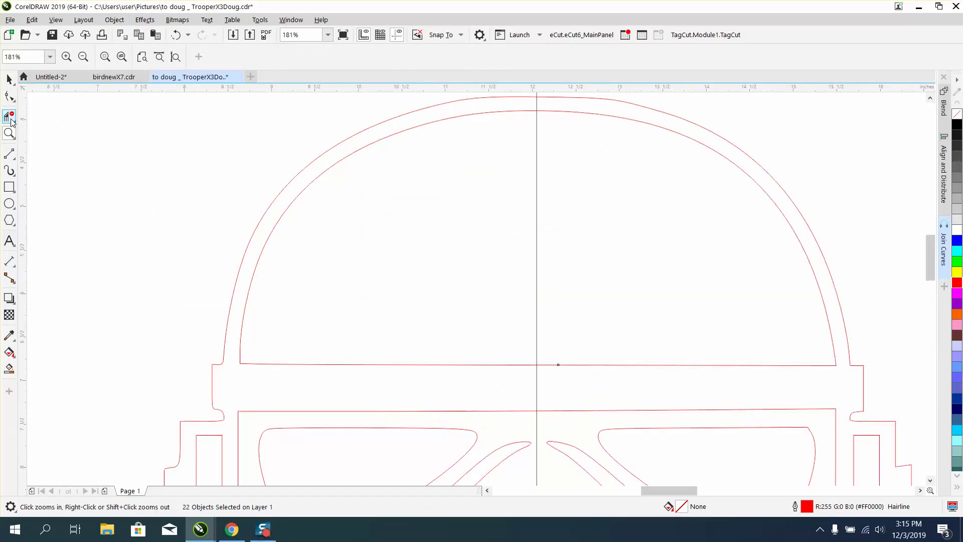
pyautogui.click(10, 97)
pyautogui.scroll(-2, 262, 159)
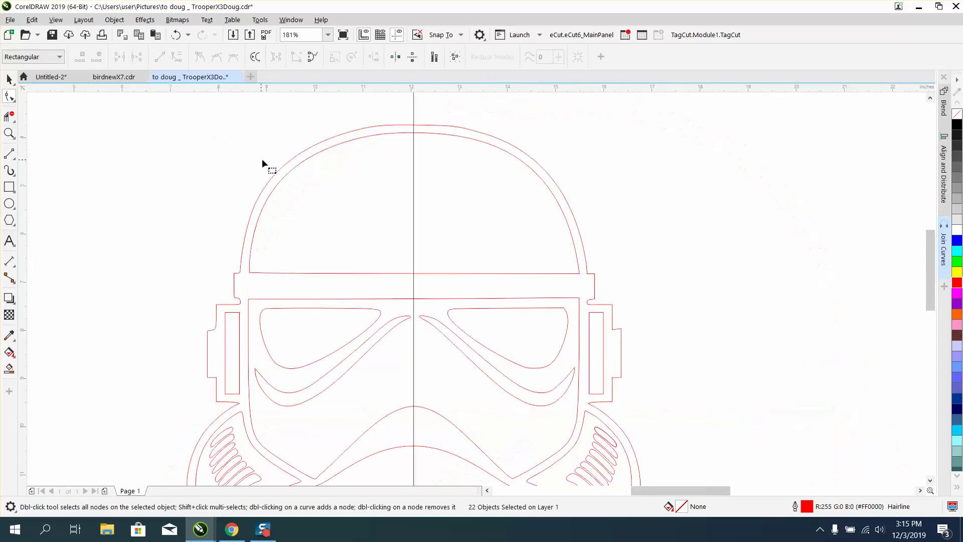
pyautogui.moveTo(182, 114); pyautogui.dragTo(385, 257)
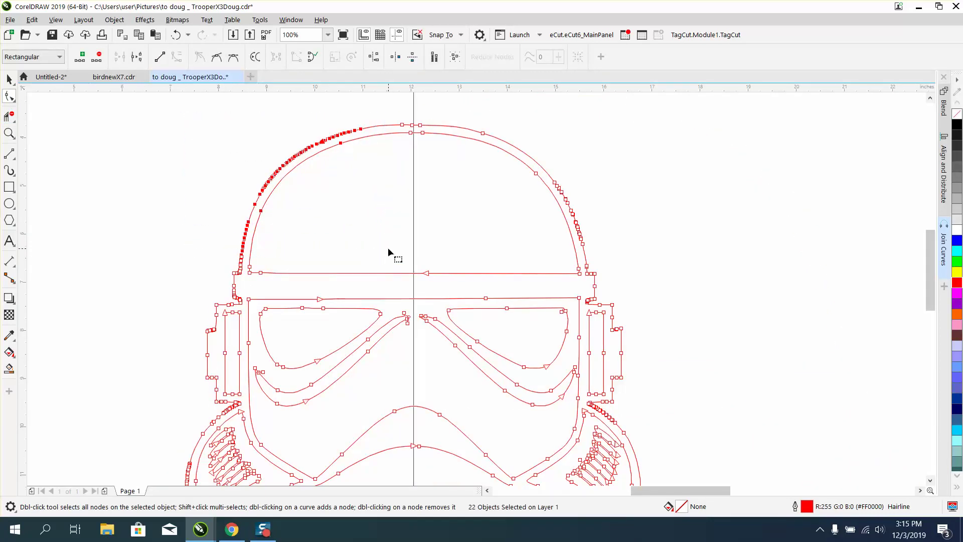
pyautogui.press('Delete')
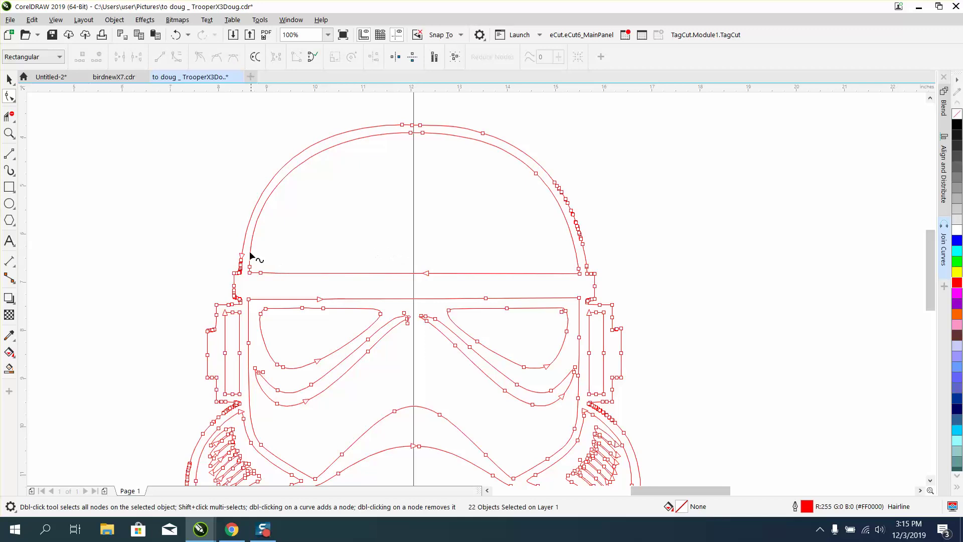
# Step: Delete the extra nodes along the left curve, its corner and the left vertical segment
pyautogui.click(8, 134)
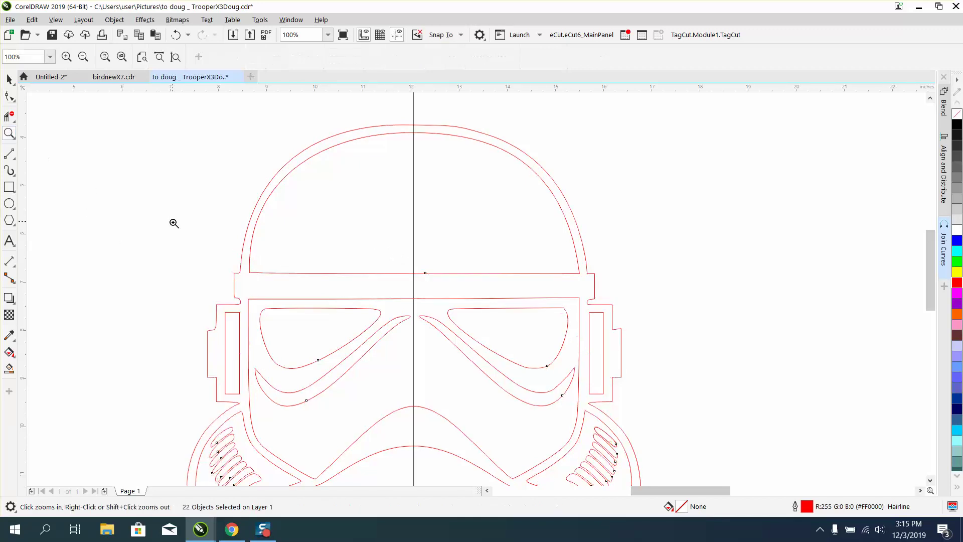
pyautogui.moveTo(176, 230); pyautogui.dragTo(357, 308)
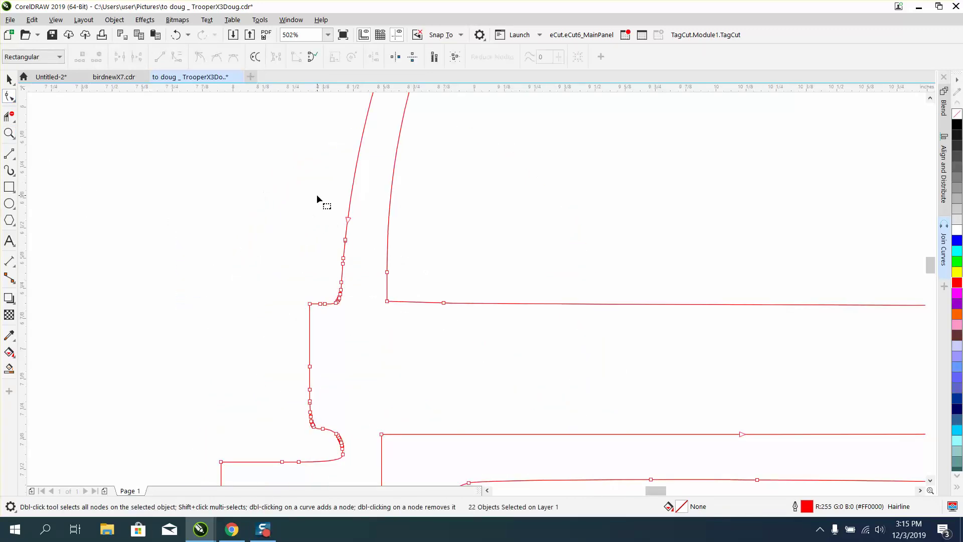
pyautogui.moveTo(317, 198); pyautogui.dragTo(350, 225)
pyautogui.press('Delete')
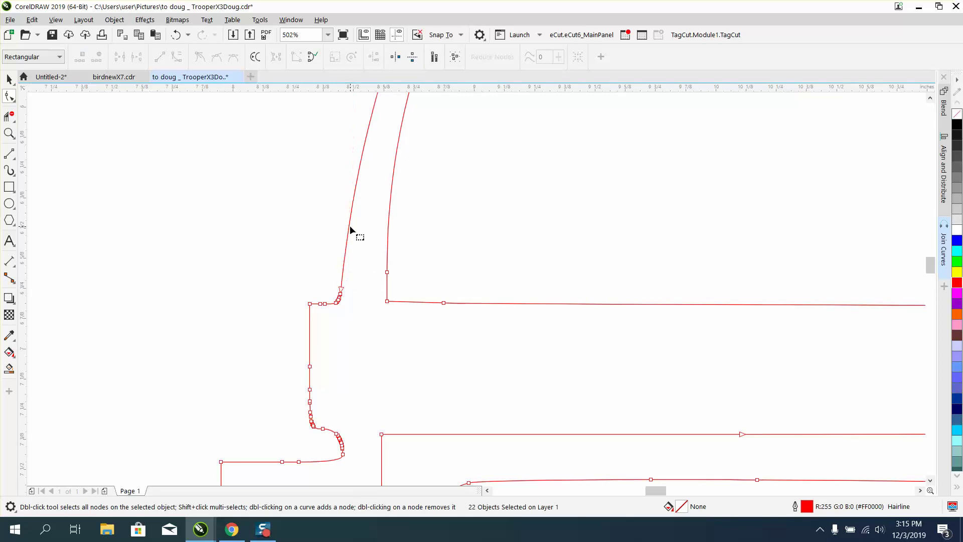
pyautogui.click(175, 35)
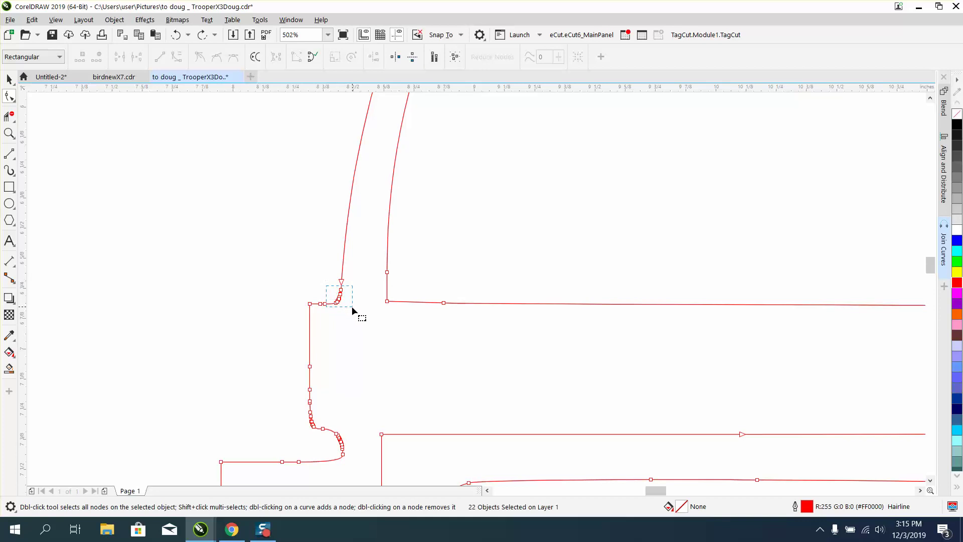
pyautogui.press('Delete')
pyautogui.moveTo(353, 310); pyautogui.dragTo(320, 314)
pyautogui.press('Delete')
pyautogui.moveTo(297, 414); pyautogui.dragTo(297, 415)
pyautogui.press('Delete')
pyautogui.scroll(-6, 339, 415)
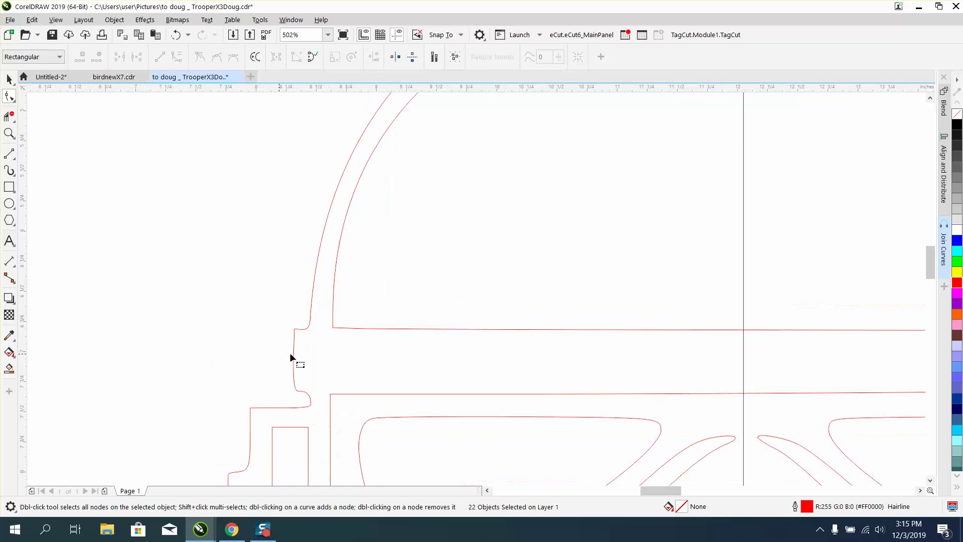
# Step: Zoom out, check the small trooper logo's ear, then zoom in on the centre red helmet
pyautogui.scroll(-3, 357, 349)
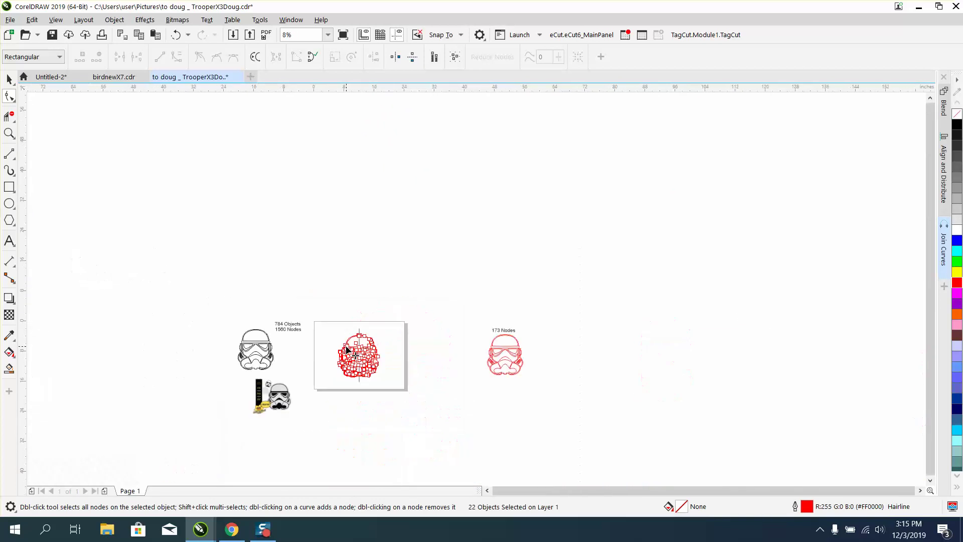
pyautogui.click(9, 134)
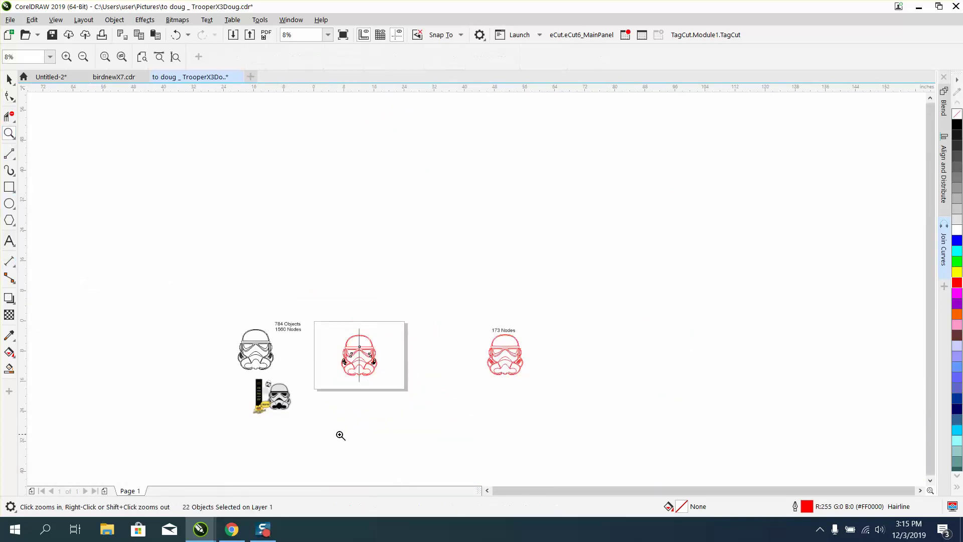
pyautogui.moveTo(306, 423); pyautogui.dragTo(262, 378)
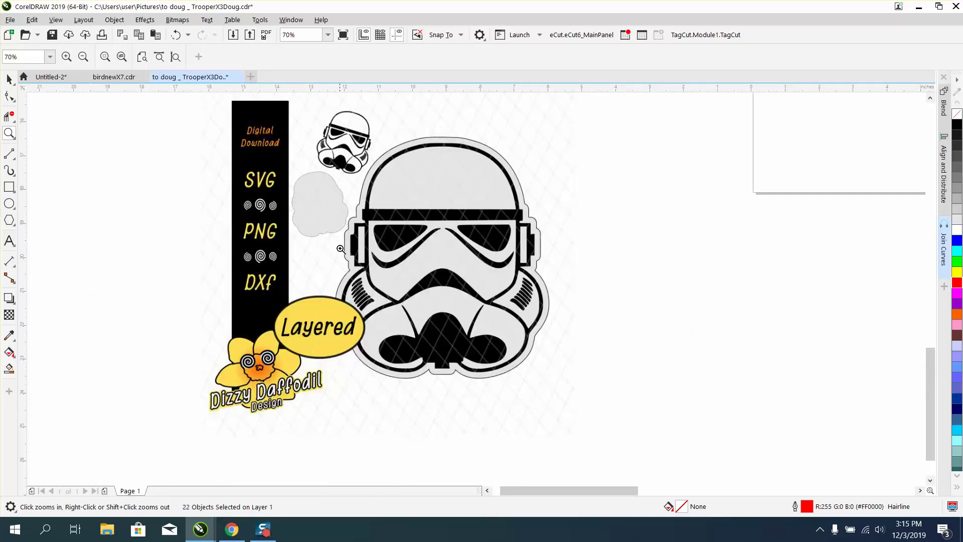
pyautogui.moveTo(339, 226); pyautogui.dragTo(410, 288)
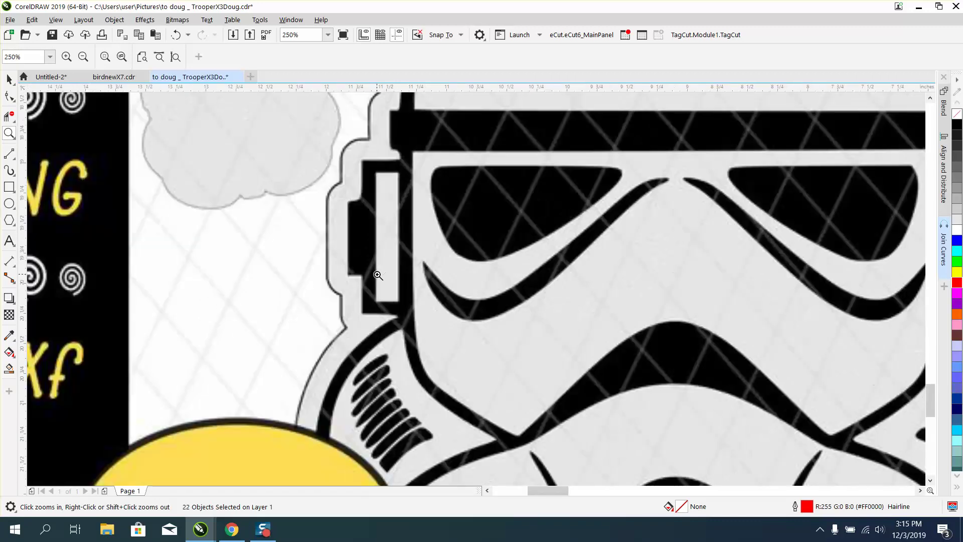
pyautogui.scroll(-8, 373, 271)
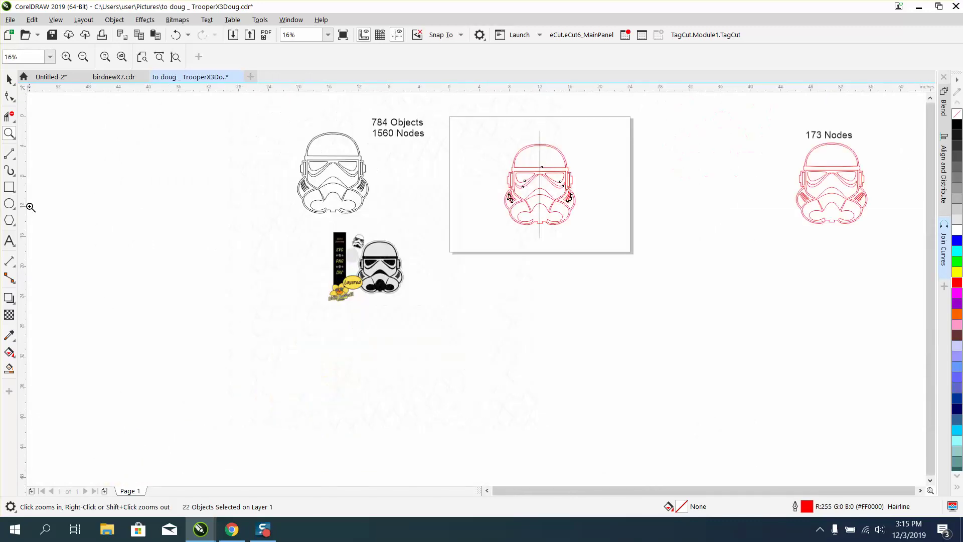
pyautogui.moveTo(490, 162); pyautogui.dragTo(609, 231)
# Step: Delete the ear corner's node cluster and convert the corner segment to a straight line
pyautogui.moveTo(239, 137); pyautogui.dragTo(335, 216)
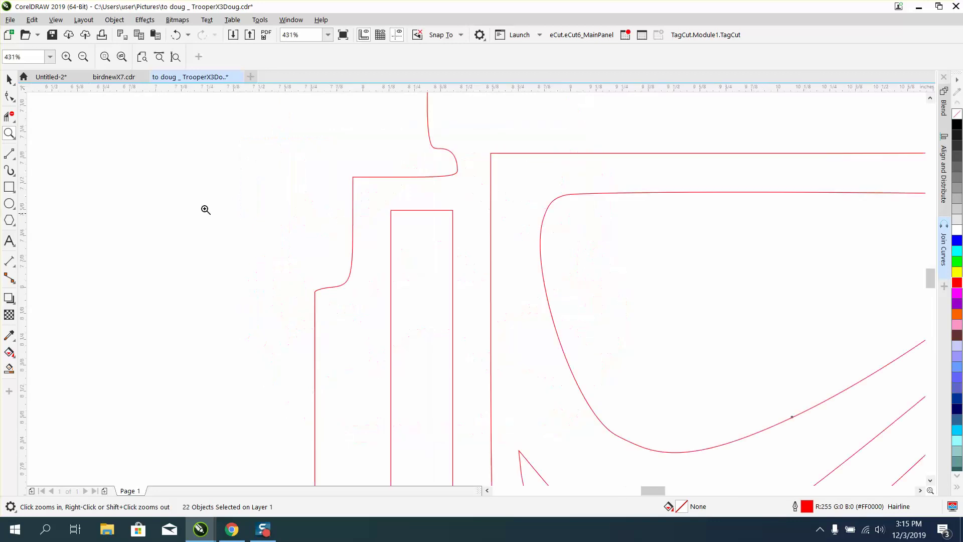
pyautogui.click(9, 95)
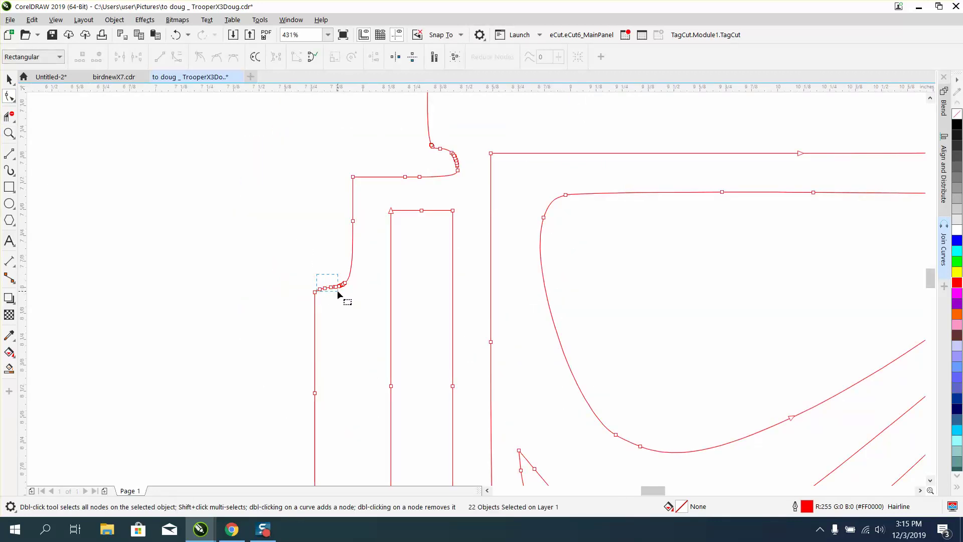
pyautogui.moveTo(341, 291); pyautogui.dragTo(343, 291)
pyautogui.press('Delete')
pyautogui.moveTo(358, 311); pyautogui.dragTo(357, 311)
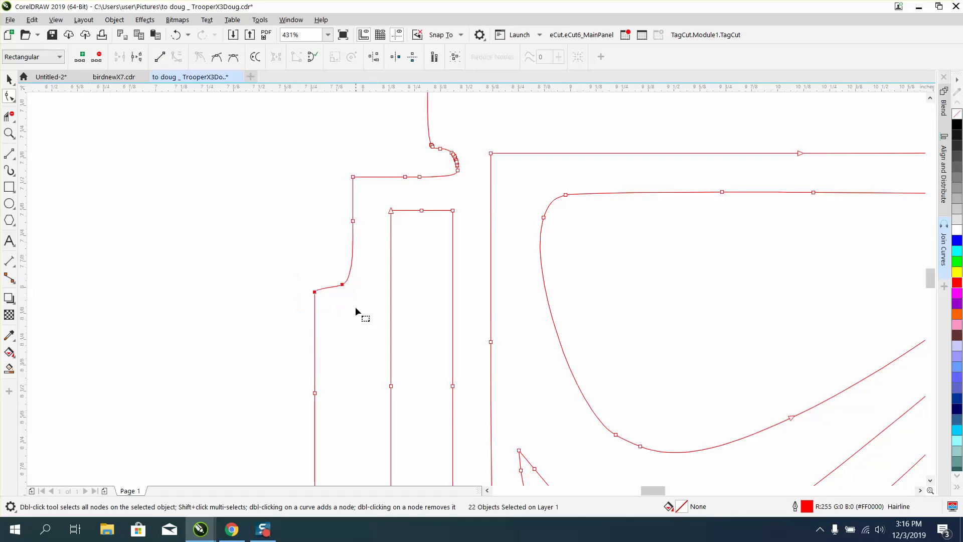
pyautogui.rightClick(342, 285)
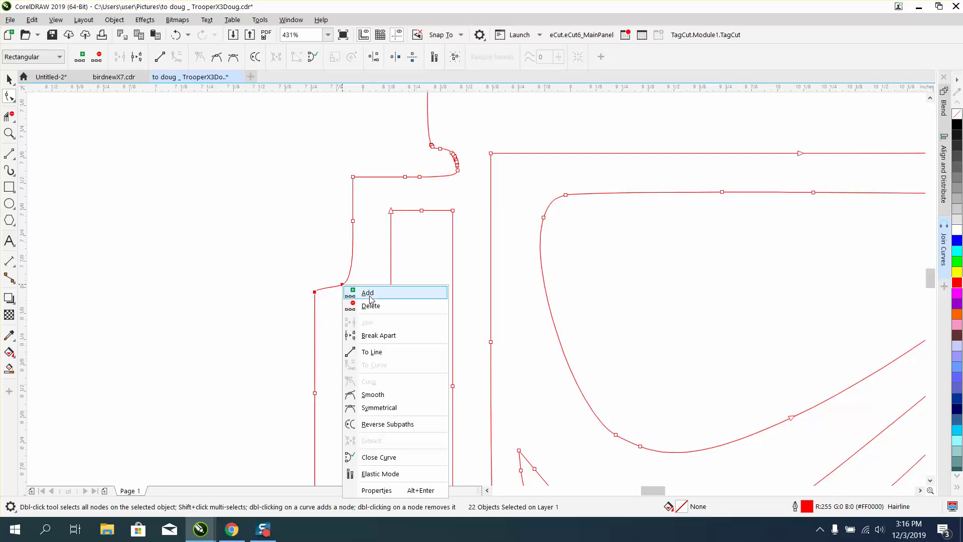
pyautogui.click(374, 353)
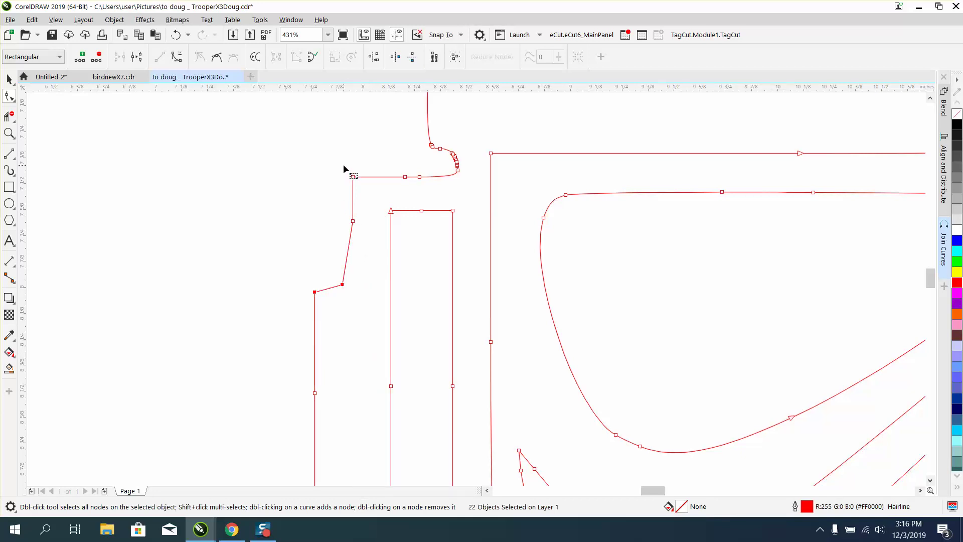
# Step: Make the left edge vertical, delete its spare node, and select the bottom step's nodes
pyautogui.moveTo(343, 165); pyautogui.dragTo(356, 268)
pyautogui.rightClick(367, 270)
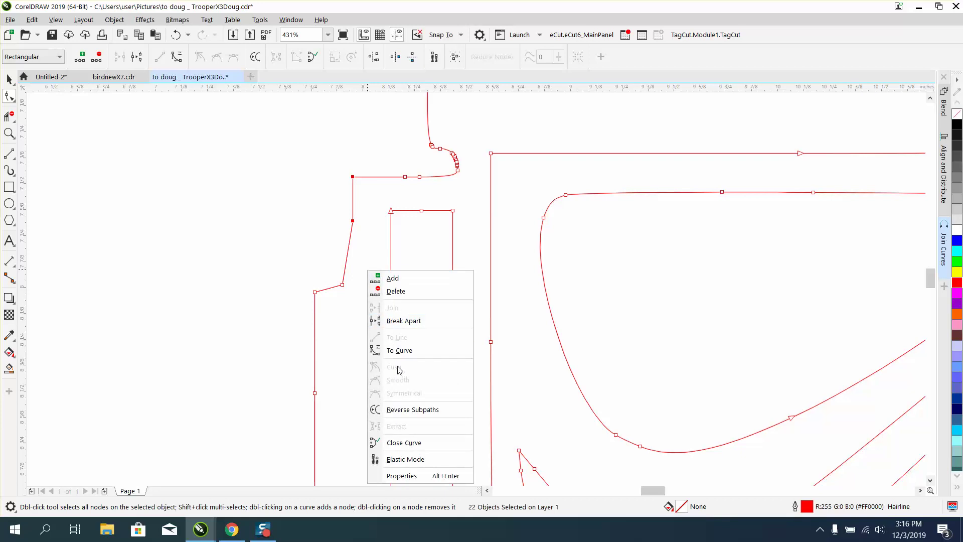
pyautogui.click(247, 265)
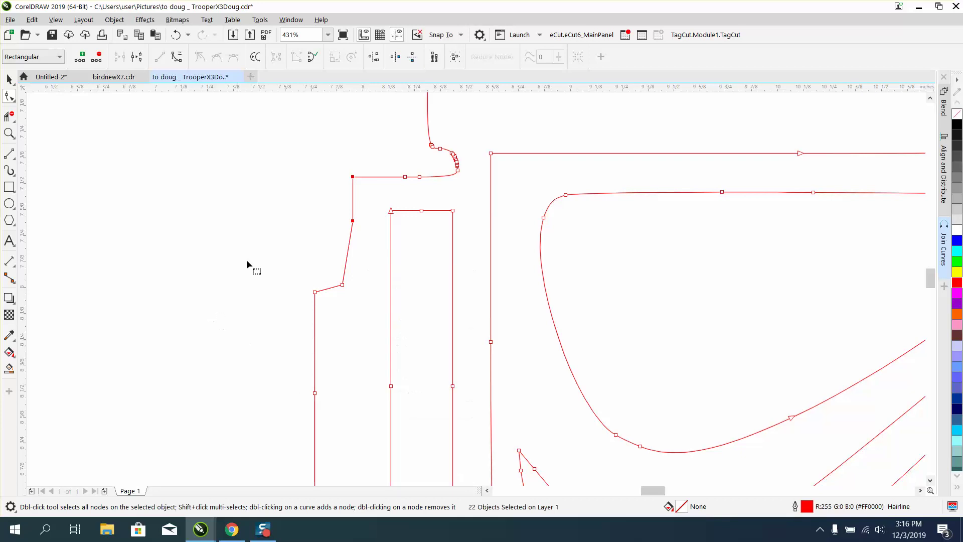
pyautogui.moveTo(323, 156); pyautogui.dragTo(355, 219)
pyautogui.rightClick(356, 221)
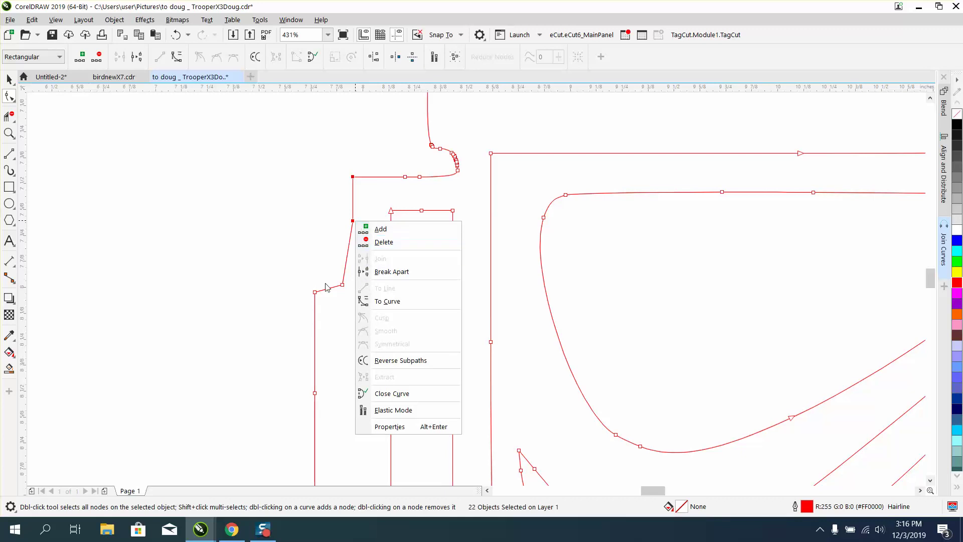
pyautogui.click(290, 240)
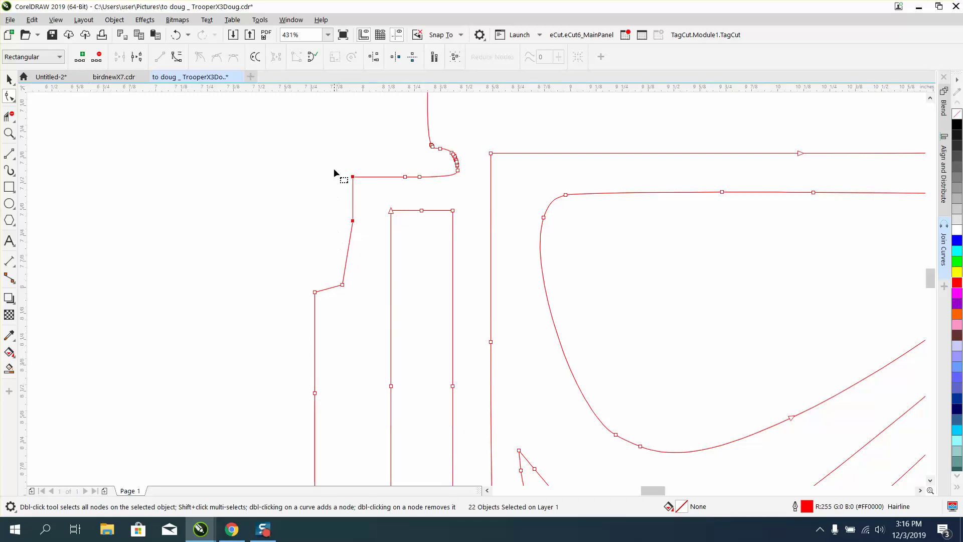
pyautogui.click(346, 285)
pyautogui.moveTo(343, 285)
pyautogui.mouseDown()
pyautogui.moveTo(359, 294)
pyautogui.moveTo(353, 290)
pyautogui.mouseUp()
pyautogui.press('Delete')
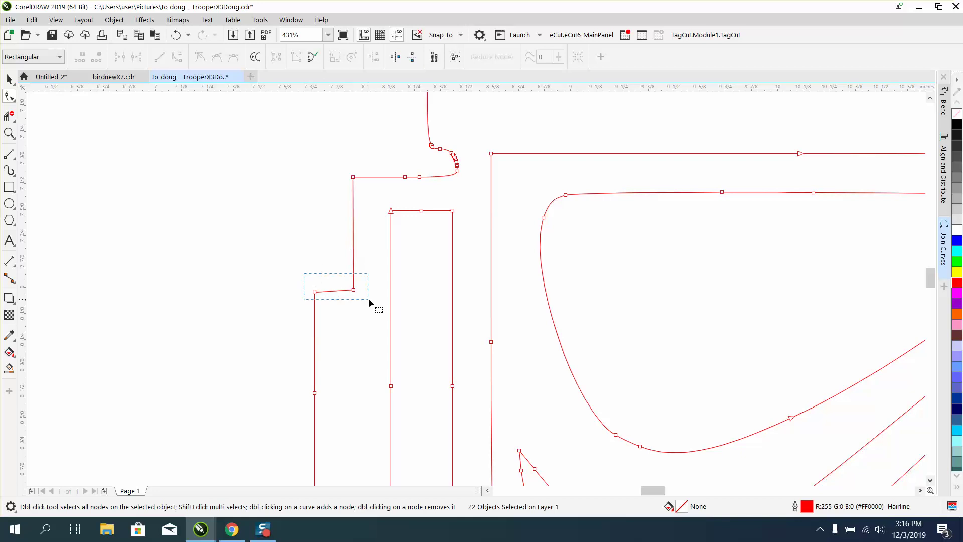
pyautogui.moveTo(368, 298); pyautogui.dragTo(368, 298)
# Step: Align the selected nodes of the ear's lower step horizontally only, so the step runs level
pyautogui.click(374, 57)
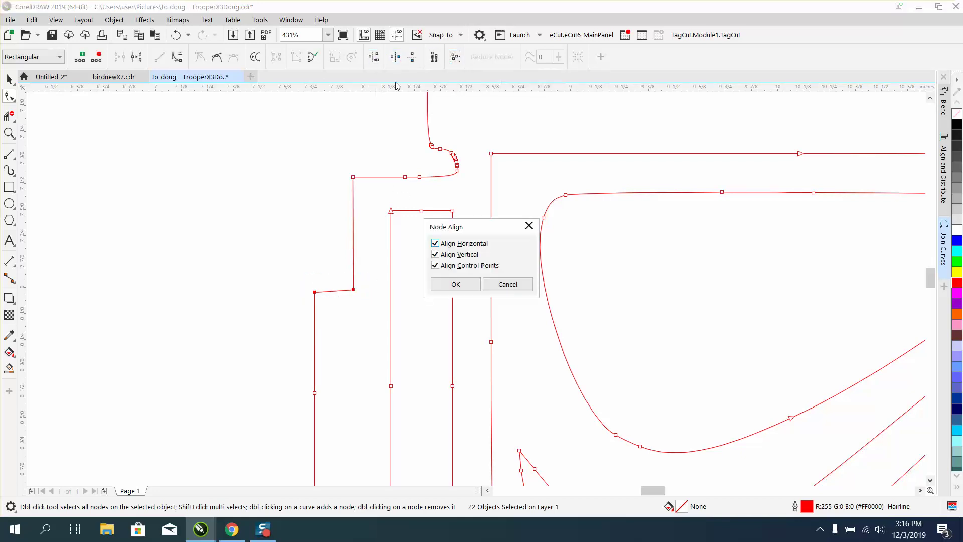
pyautogui.click(435, 255)
pyautogui.click(455, 284)
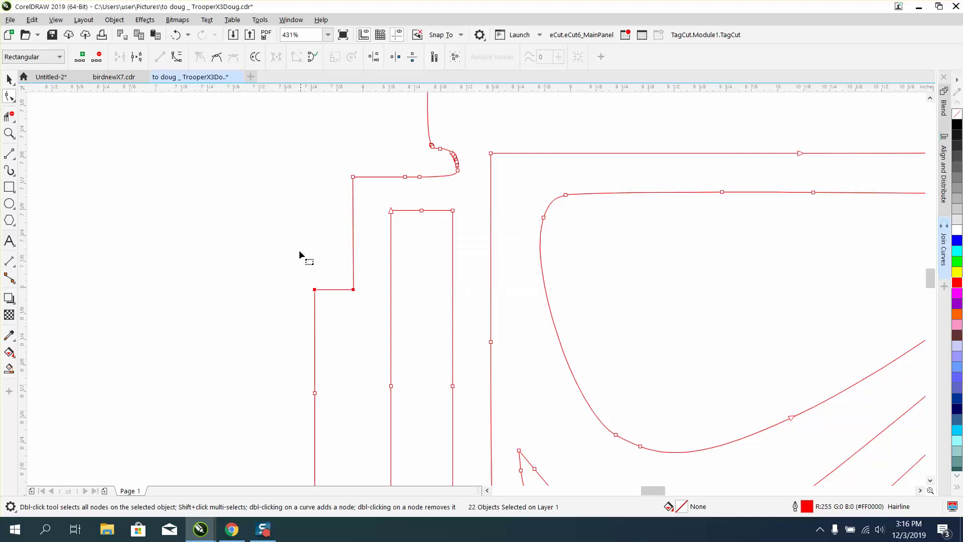
# Step: Zoom onto the rounded corner above the ear and delete its crowded extra nodes
pyautogui.click(8, 133)
pyautogui.moveTo(375, 139); pyautogui.dragTo(510, 213)
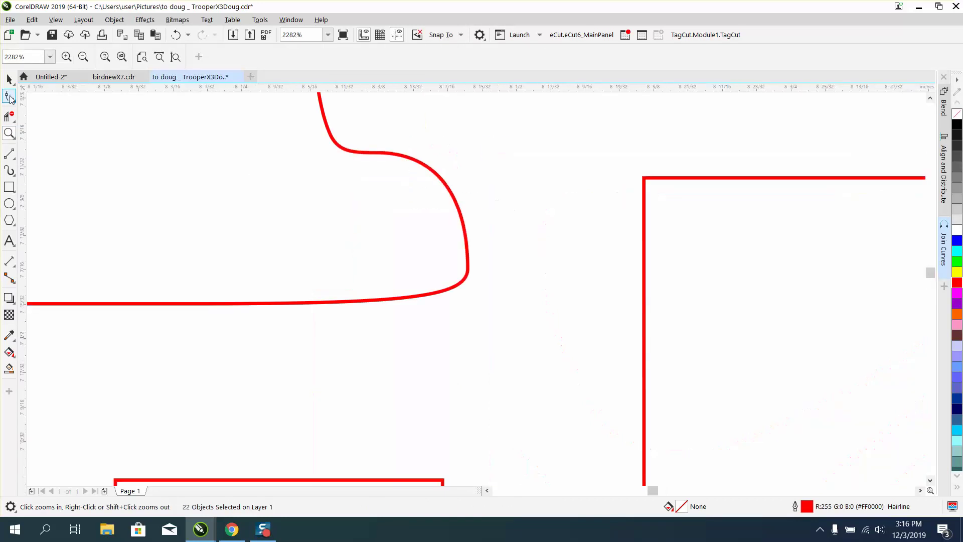
pyautogui.click(9, 97)
pyautogui.moveTo(428, 248); pyautogui.dragTo(428, 249)
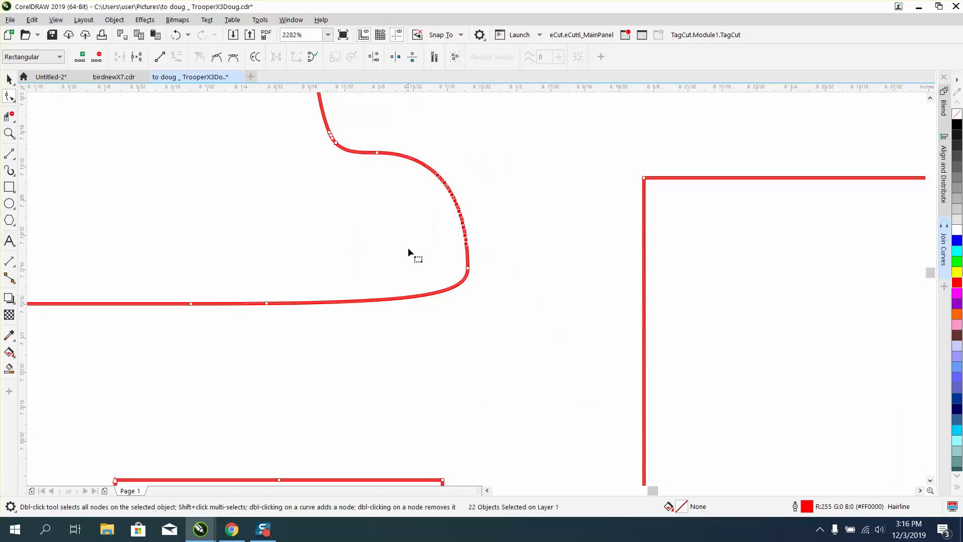
pyautogui.press('Delete')
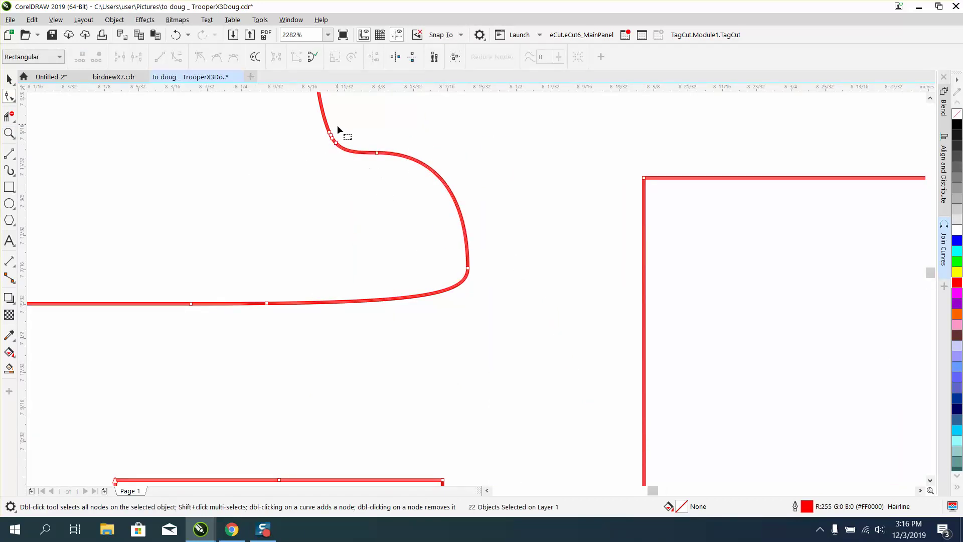
# Step: Delete the two redundant nodes on the horizontal segment
pyautogui.scroll(-4, 293, 163)
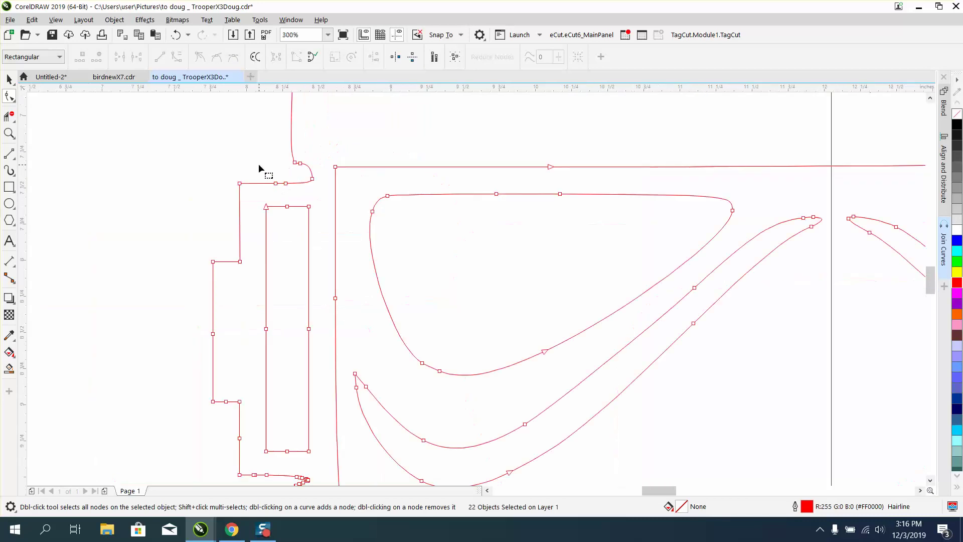
pyautogui.moveTo(258, 164); pyautogui.dragTo(296, 191)
pyautogui.press('Delete')
# Step: Zoom onto the lower-left cheek and delete the tiny nodes and end node at the curve's end
pyautogui.scroll(-1, 311, 195)
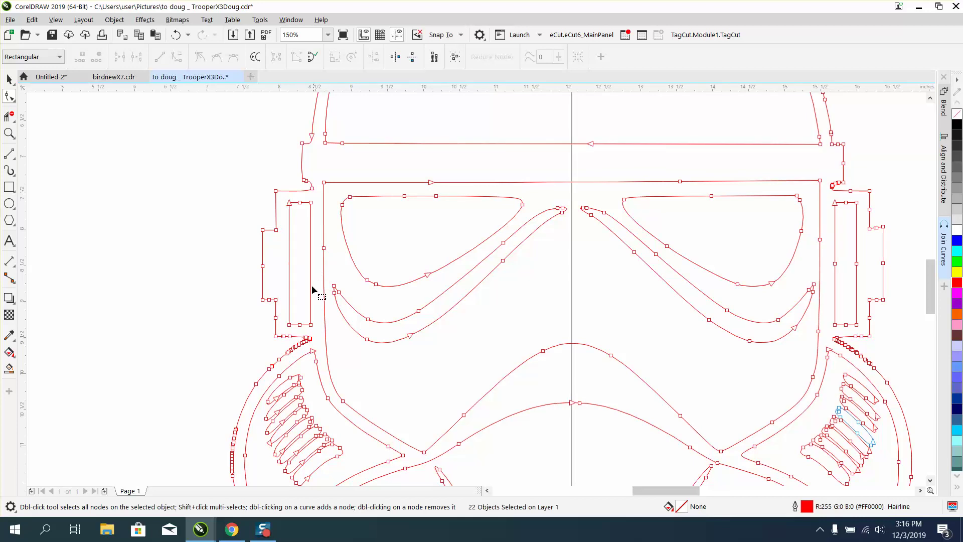
pyautogui.click(9, 133)
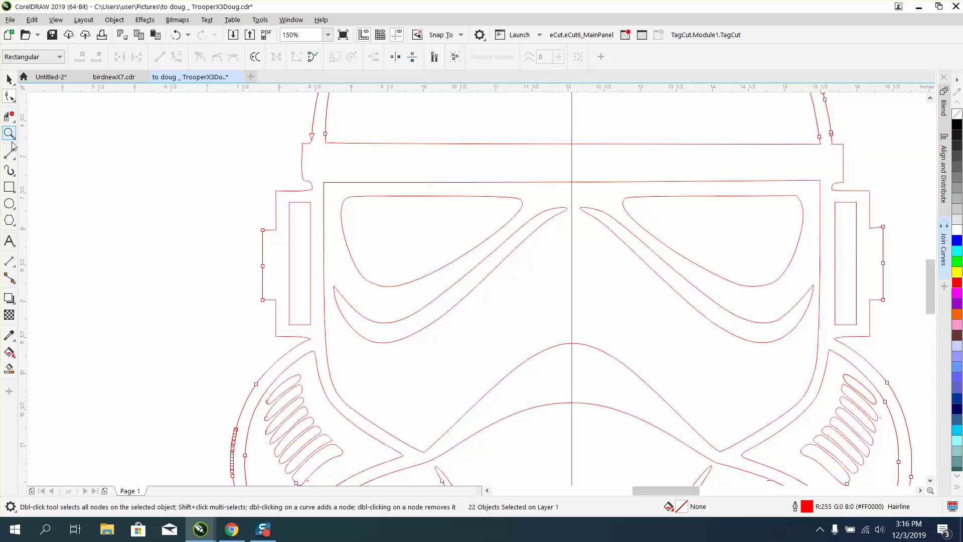
pyautogui.moveTo(181, 297); pyautogui.dragTo(438, 474)
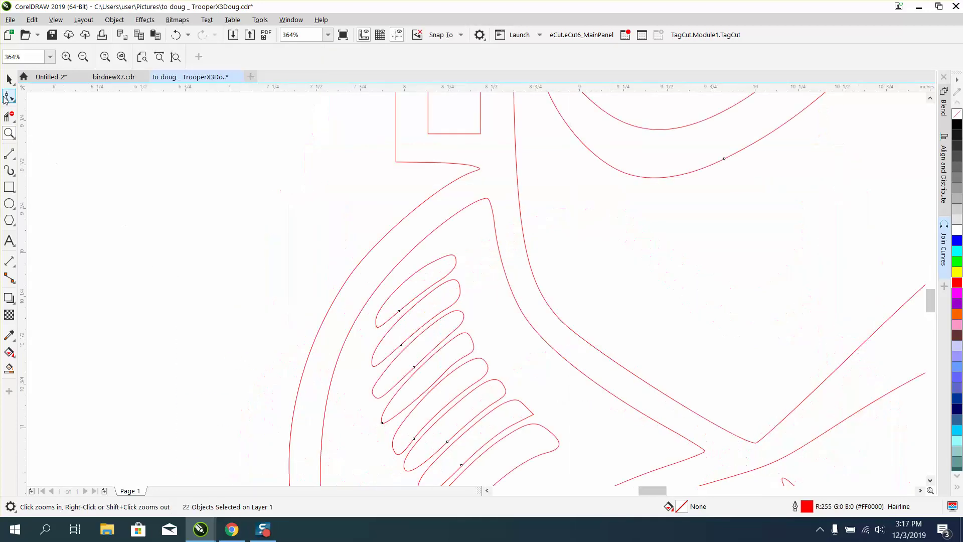
pyautogui.click(9, 95)
pyautogui.moveTo(422, 176); pyautogui.dragTo(469, 204)
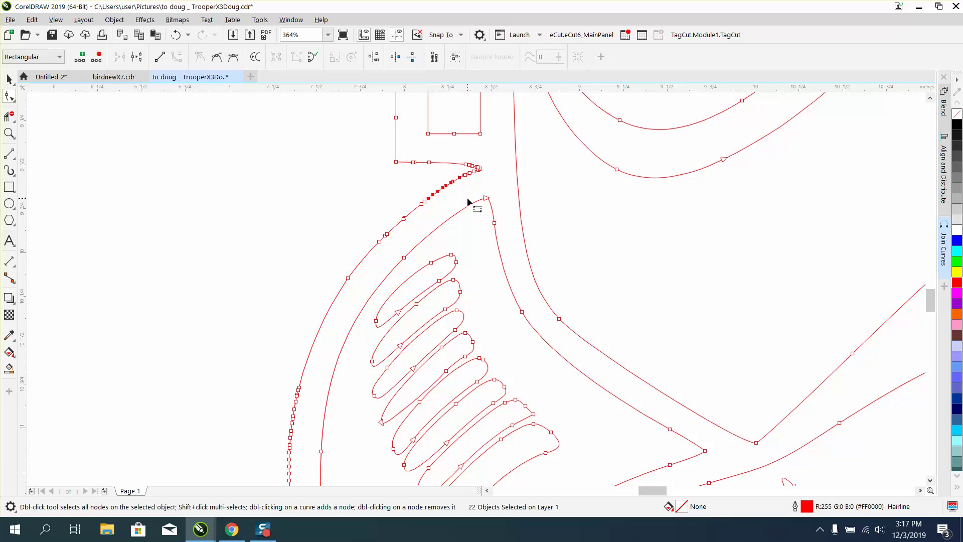
pyautogui.press('Delete')
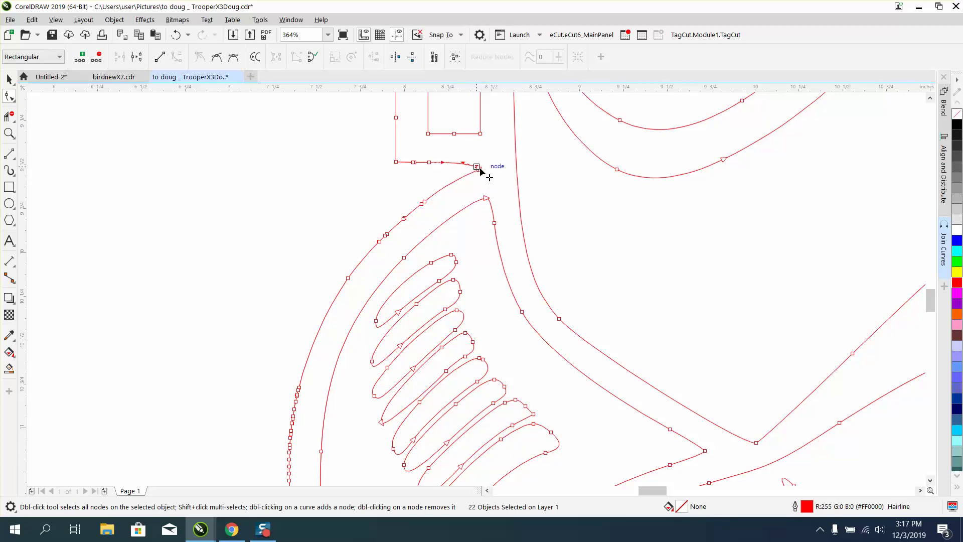
pyautogui.click(478, 167)
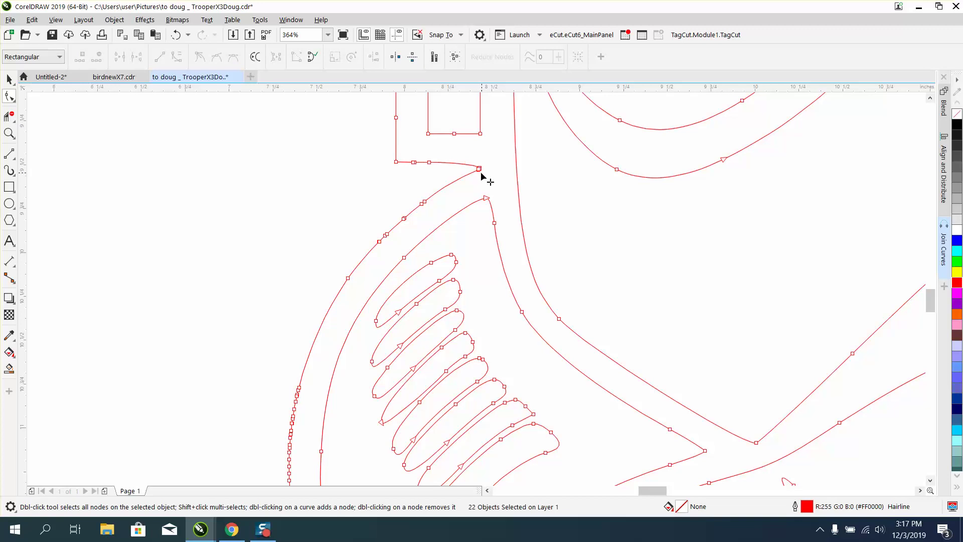
pyautogui.click(479, 168)
pyautogui.click(480, 171)
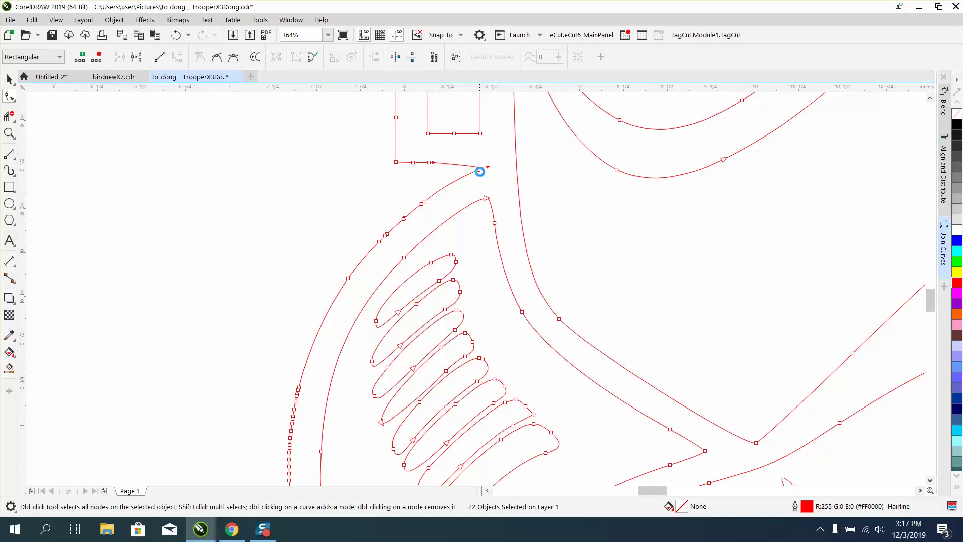
pyautogui.press('Delete')
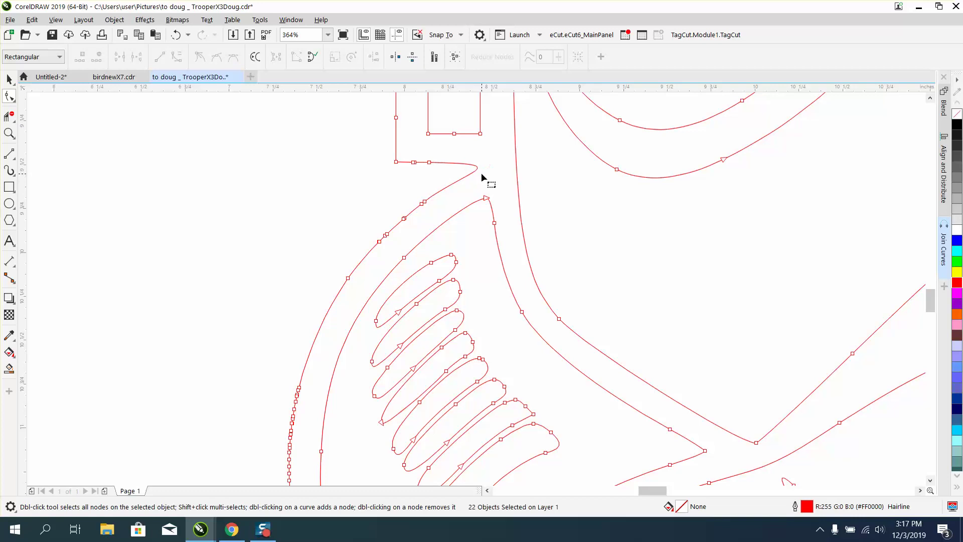
# Step: Delete the three nodes on the outer curve and the dense nodes on the left curve
pyautogui.click(423, 203)
pyautogui.moveTo(366, 208); pyautogui.dragTo(419, 253)
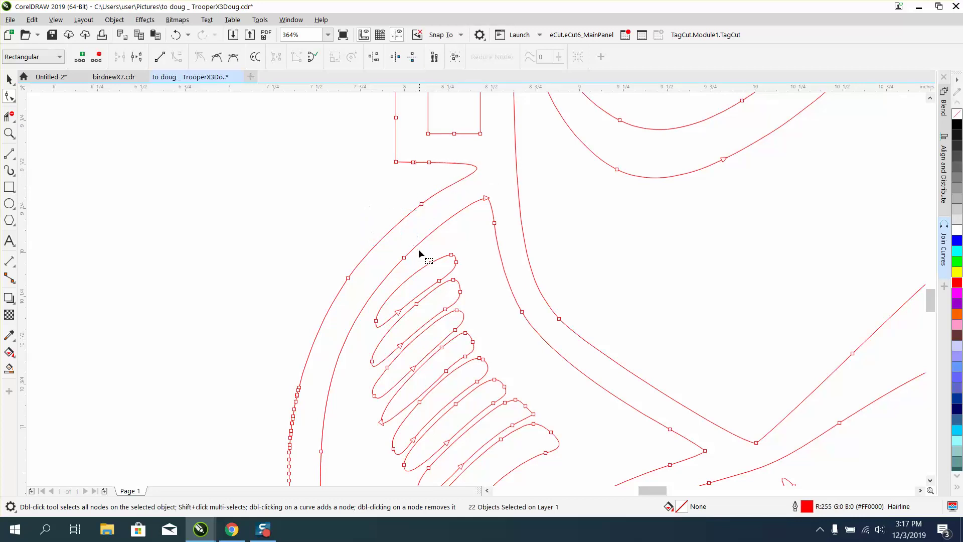
pyautogui.press('Delete')
pyautogui.scroll(-3, 260, 271)
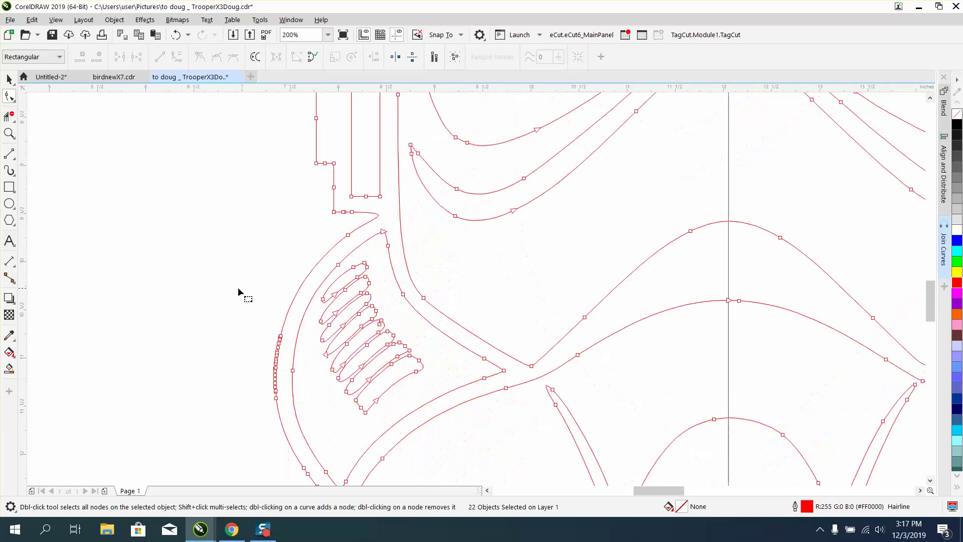
pyautogui.moveTo(242, 310); pyautogui.dragTo(284, 402)
pyautogui.press('Delete')
# Step: Zoom far into the Y-shaped junction and delete the extra node cluster on the left curve
pyautogui.scroll(-2, 186, 321)
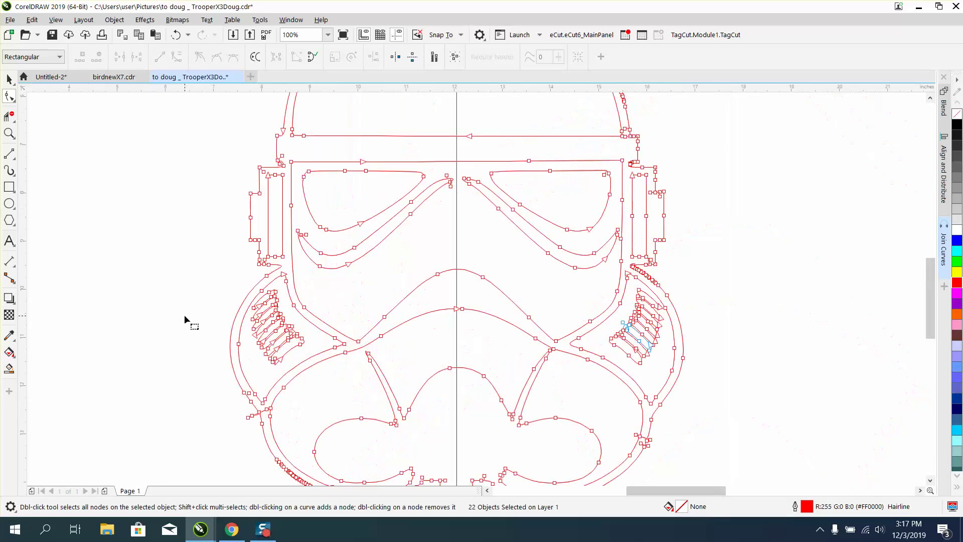
pyautogui.scroll(-2, 223, 399)
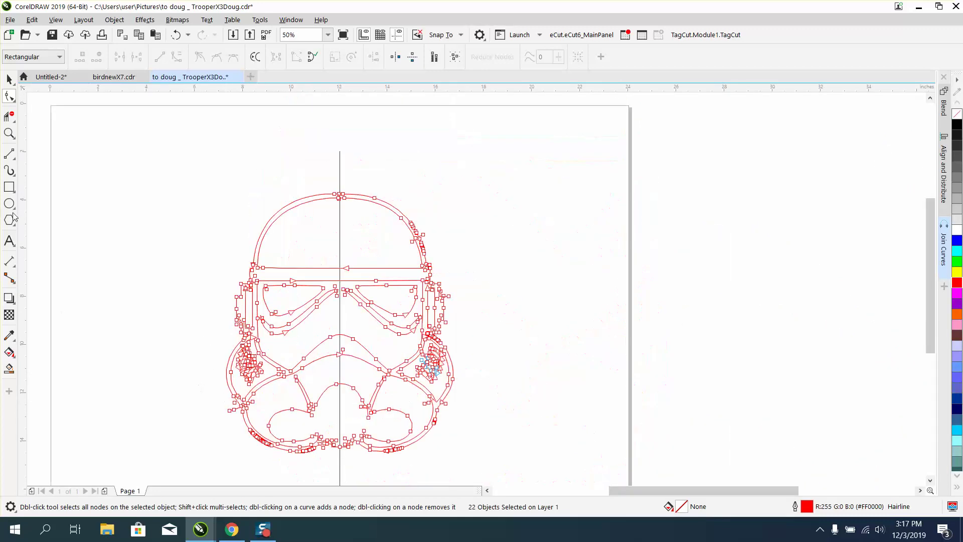
pyautogui.click(9, 133)
pyautogui.moveTo(289, 446); pyautogui.dragTo(290, 446)
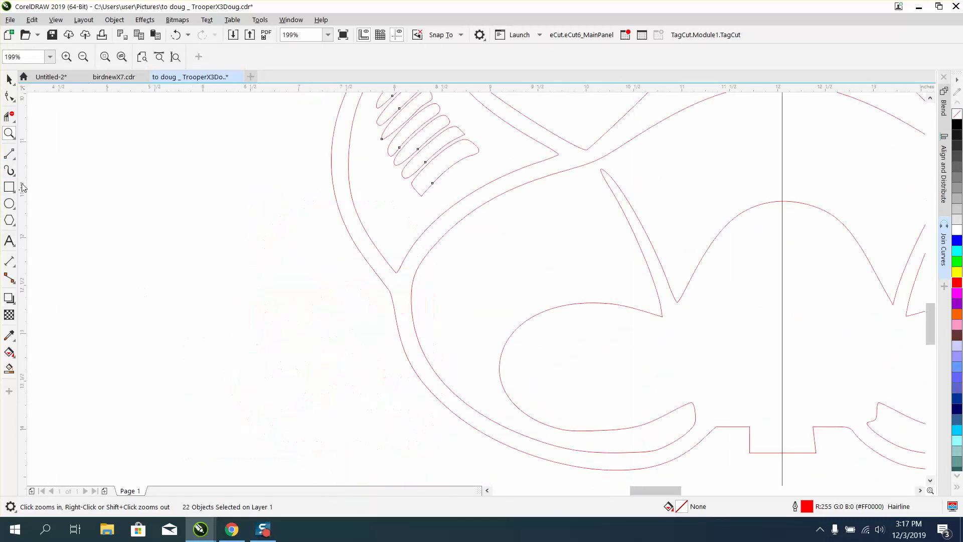
pyautogui.press('F10')
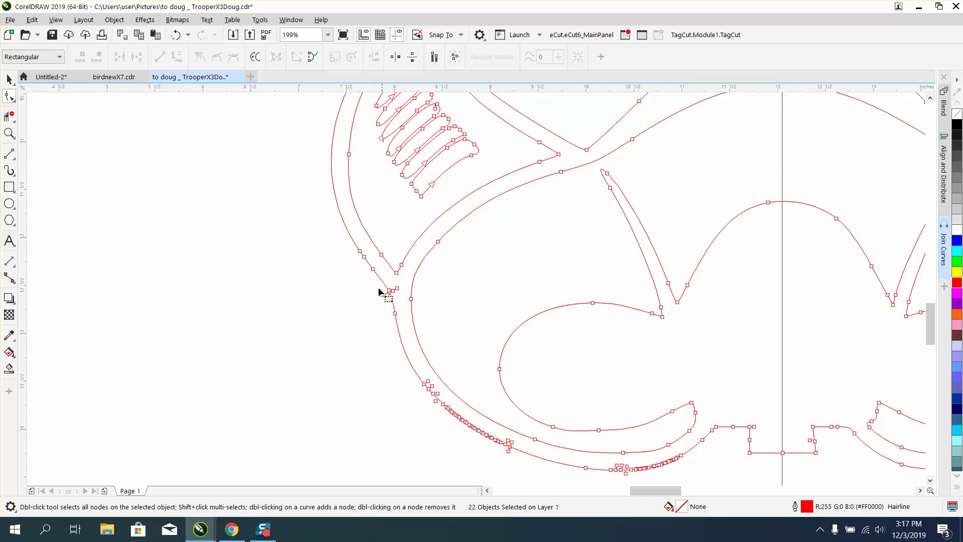
pyautogui.click(11, 133)
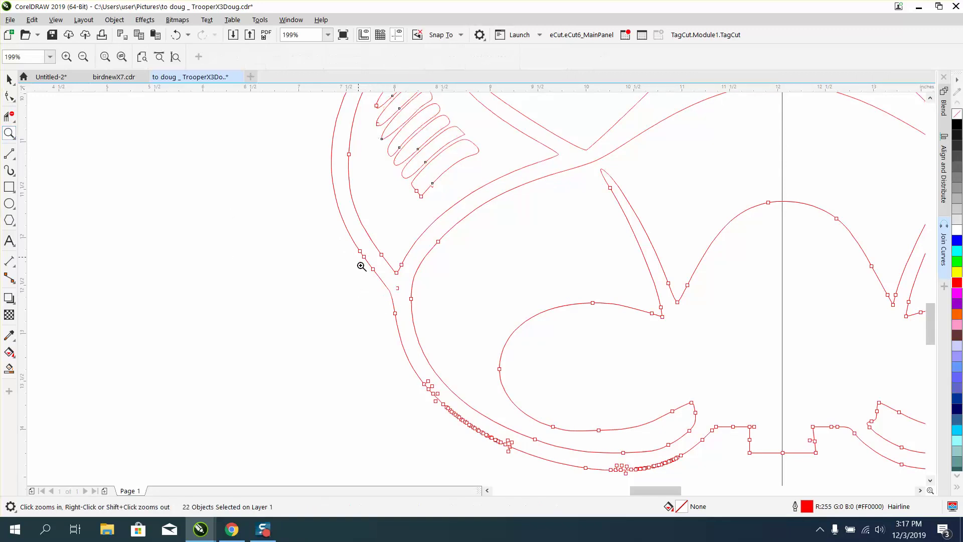
pyautogui.moveTo(358, 255); pyautogui.dragTo(460, 324)
pyautogui.click(9, 97)
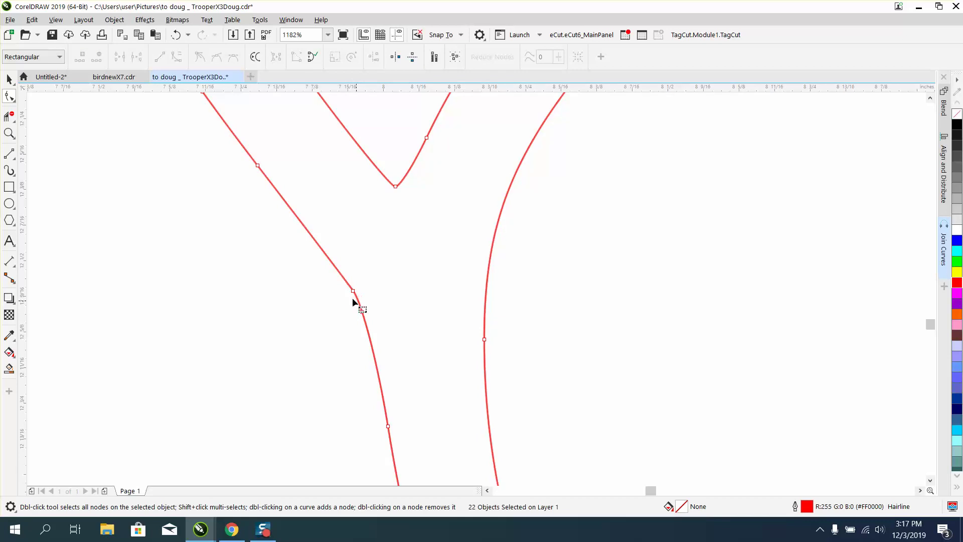
pyautogui.moveTo(353, 301); pyautogui.dragTo(357, 297)
pyautogui.press('Delete')
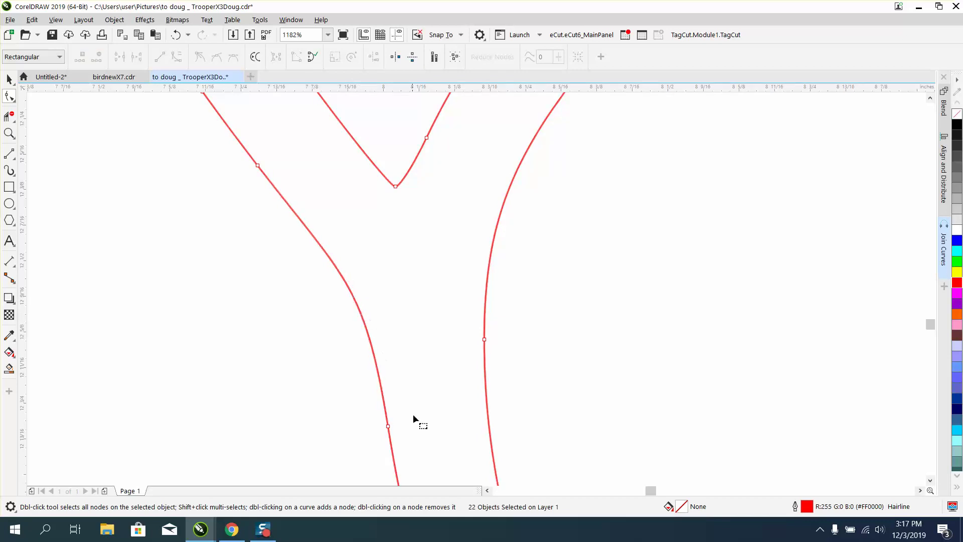
# Step: Undo the last node change, then delete the dense and stray node clusters on the outer curve
pyautogui.scroll(-2, 369, 379)
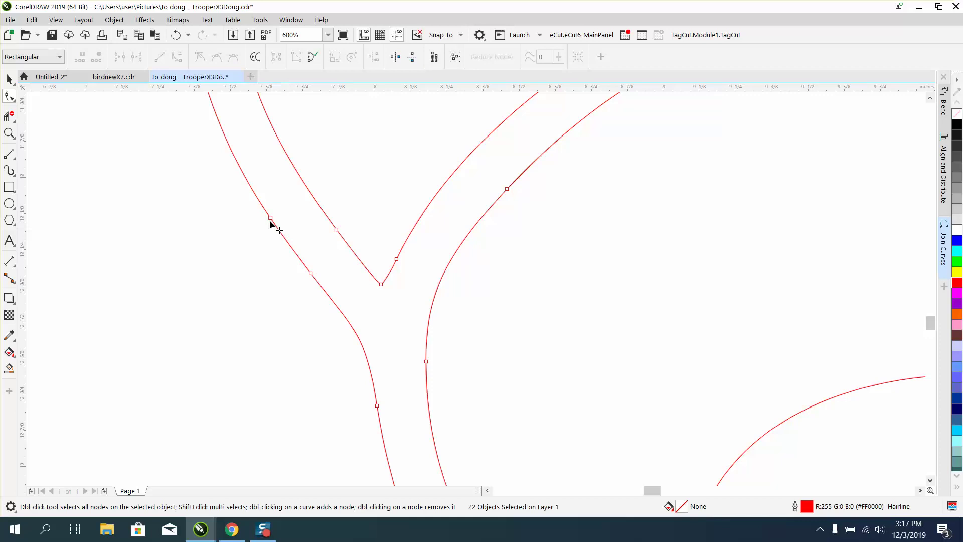
pyautogui.scroll(-1, 267, 168)
pyautogui.scroll(-1, 267, 171)
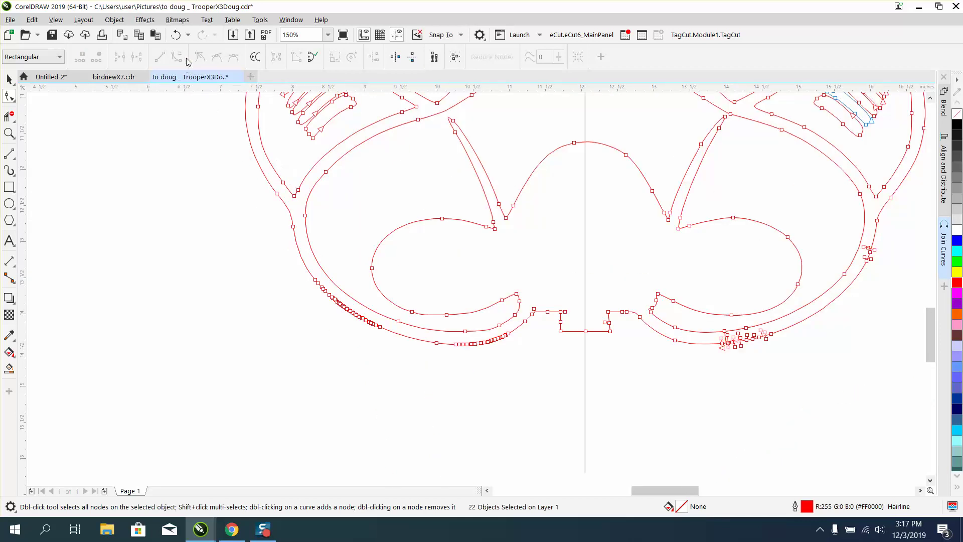
pyautogui.click(176, 35)
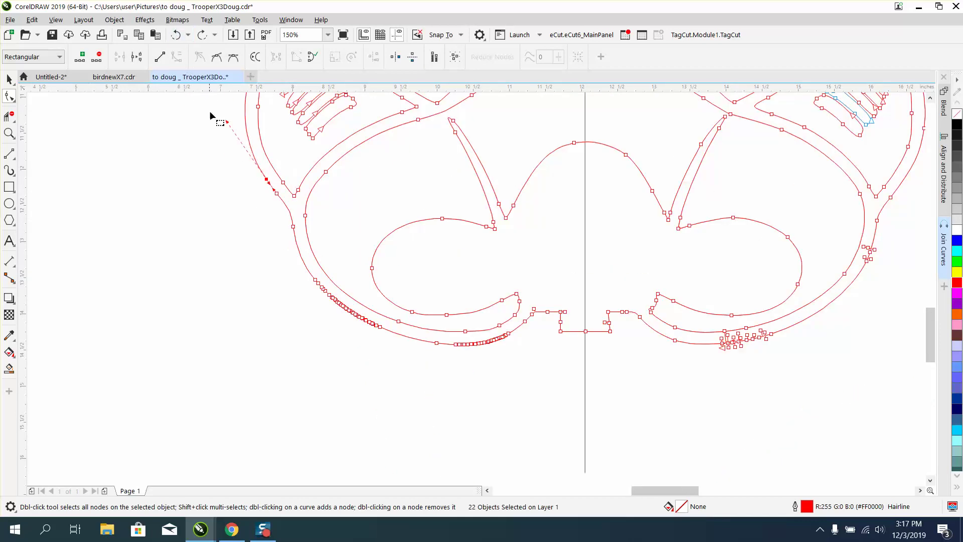
pyautogui.click(305, 275)
pyautogui.moveTo(328, 339); pyautogui.dragTo(327, 337)
pyautogui.press('Delete')
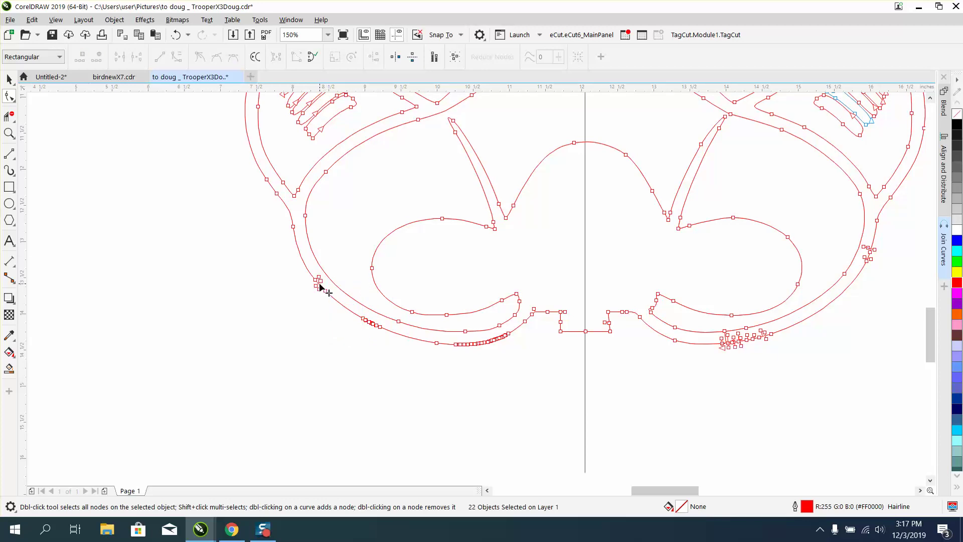
pyautogui.moveTo(322, 289); pyautogui.dragTo(324, 288)
pyautogui.press('Delete')
# Step: Delete the node clumps on the outer and lower curves and the top node of the centre curve
pyautogui.press('Delete')
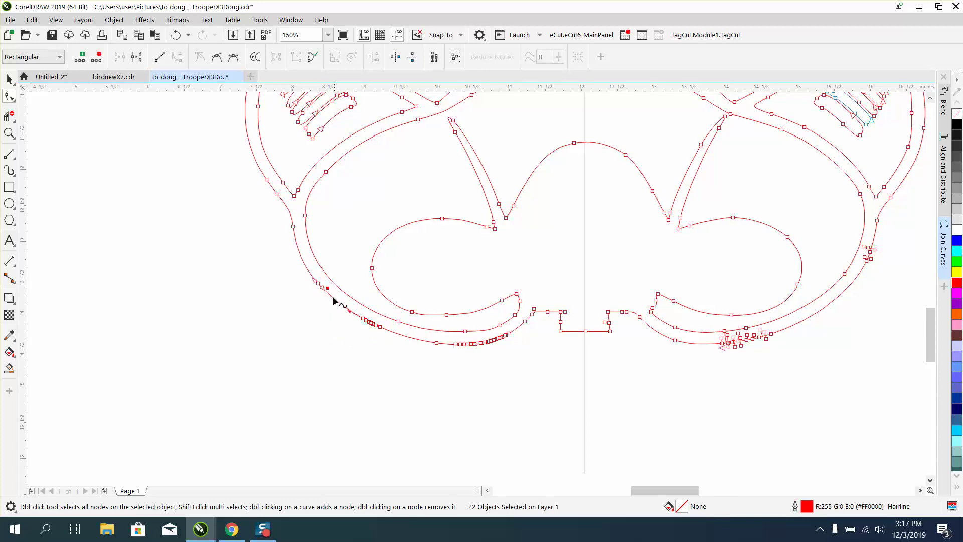
pyautogui.moveTo(332, 297); pyautogui.dragTo(393, 339)
pyautogui.press('Delete')
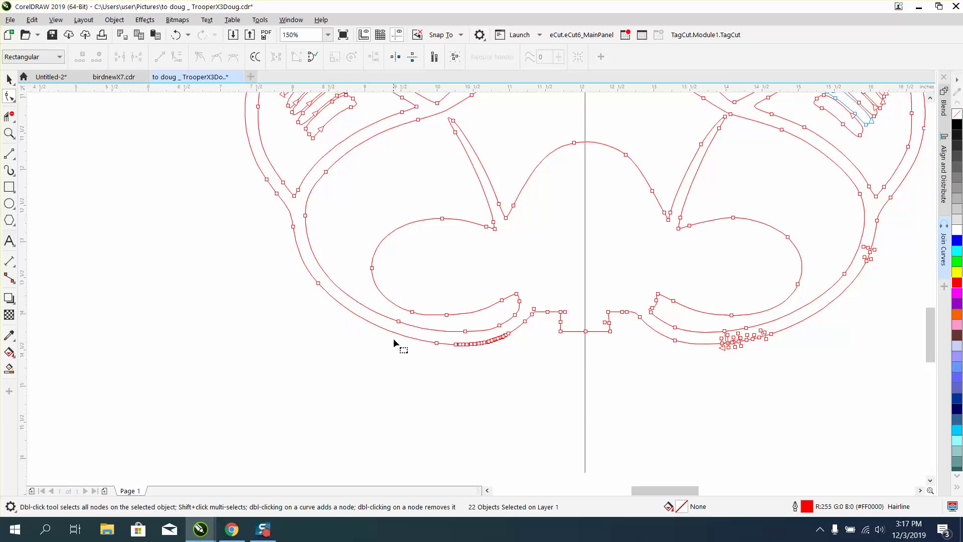
pyautogui.moveTo(500, 354); pyautogui.dragTo(511, 351)
pyautogui.press('Delete')
pyautogui.press('Delete')
pyautogui.click(574, 143)
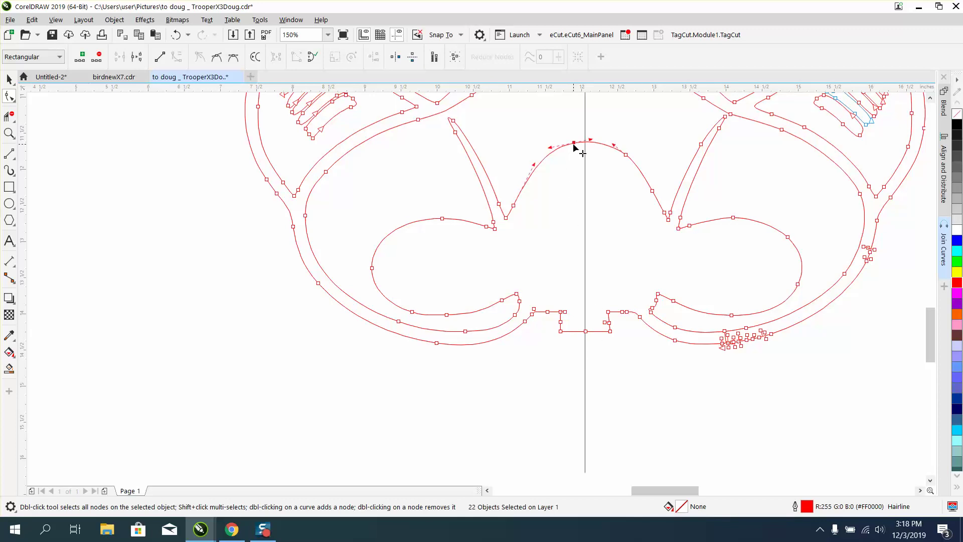
pyautogui.press('Delete')
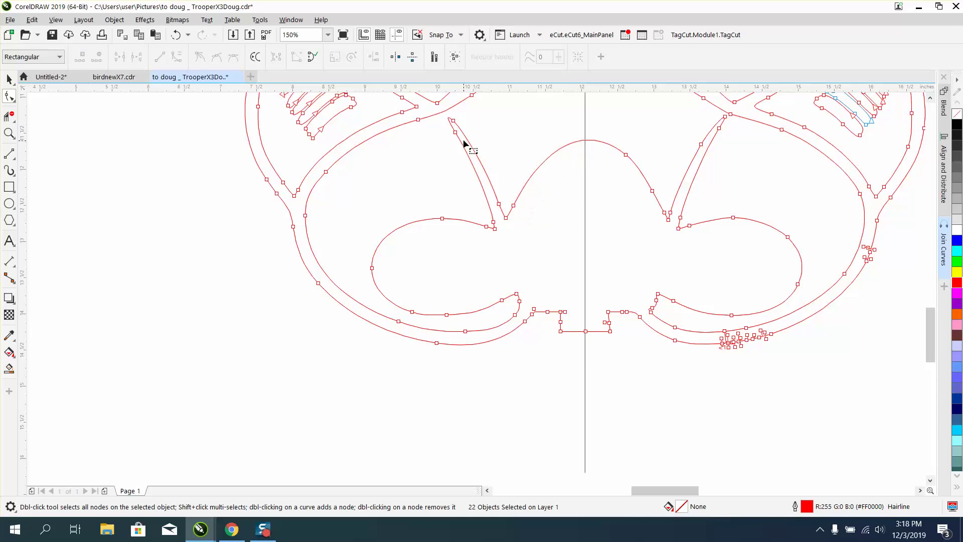
pyautogui.scroll(-3, 482, 149)
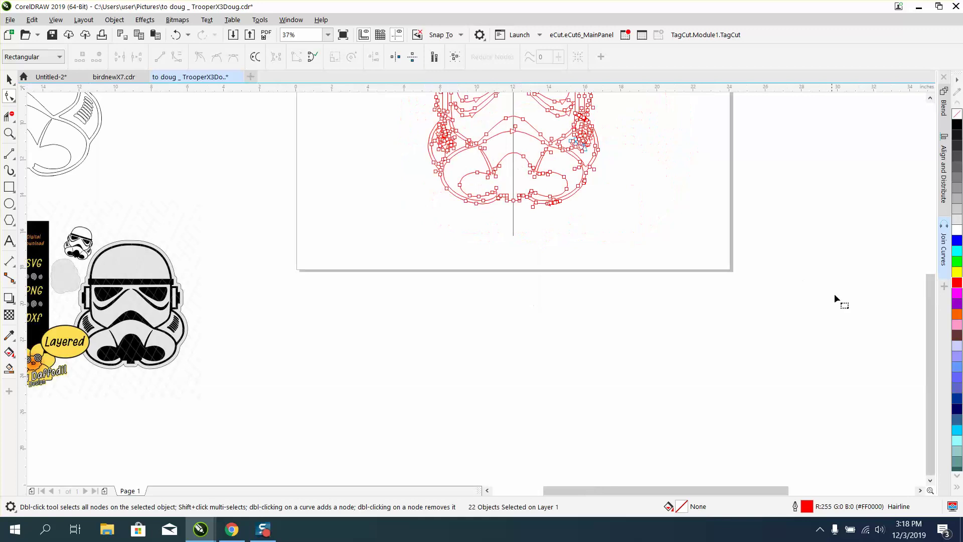
# Step: Zoom onto the visor and remove the extra nodes along the left eye's top, bottom and outer end
pyautogui.moveTo(930, 339); pyautogui.dragTo(926, 285)
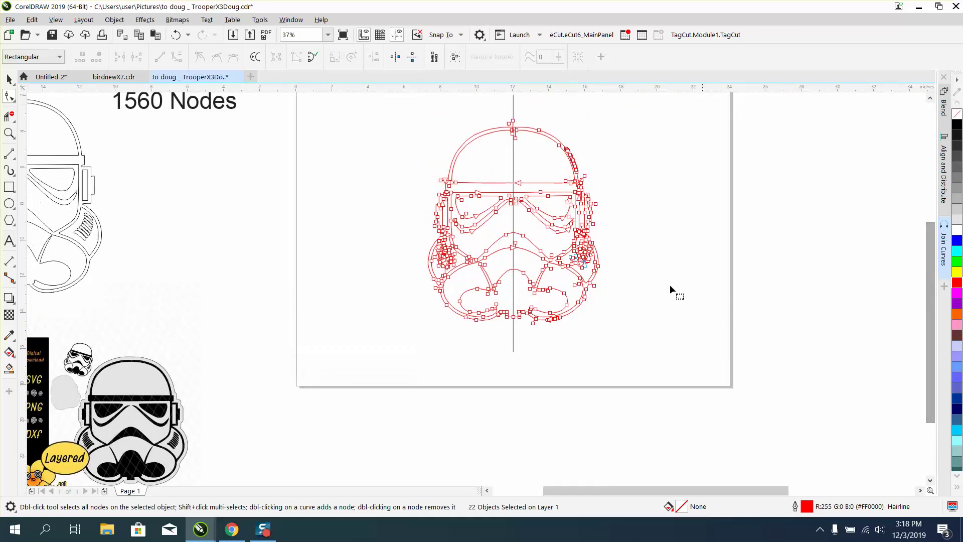
pyautogui.click(9, 133)
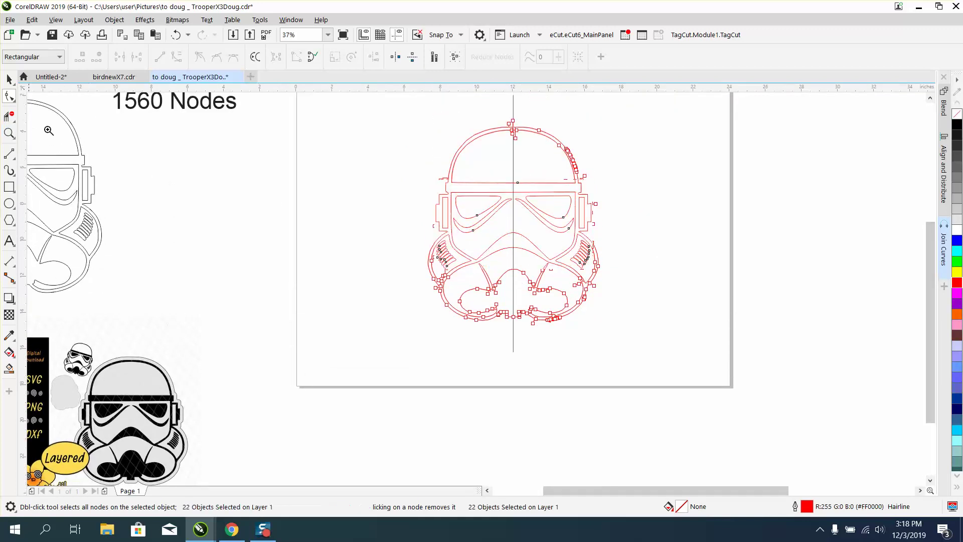
pyautogui.moveTo(436, 166); pyautogui.dragTo(587, 249)
pyautogui.press('F10')
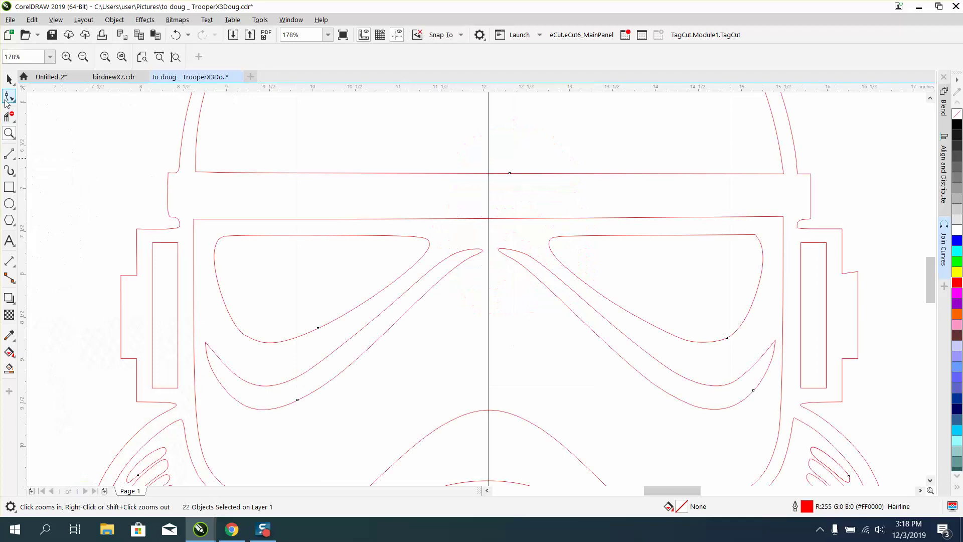
pyautogui.moveTo(336, 245); pyautogui.dragTo(342, 244)
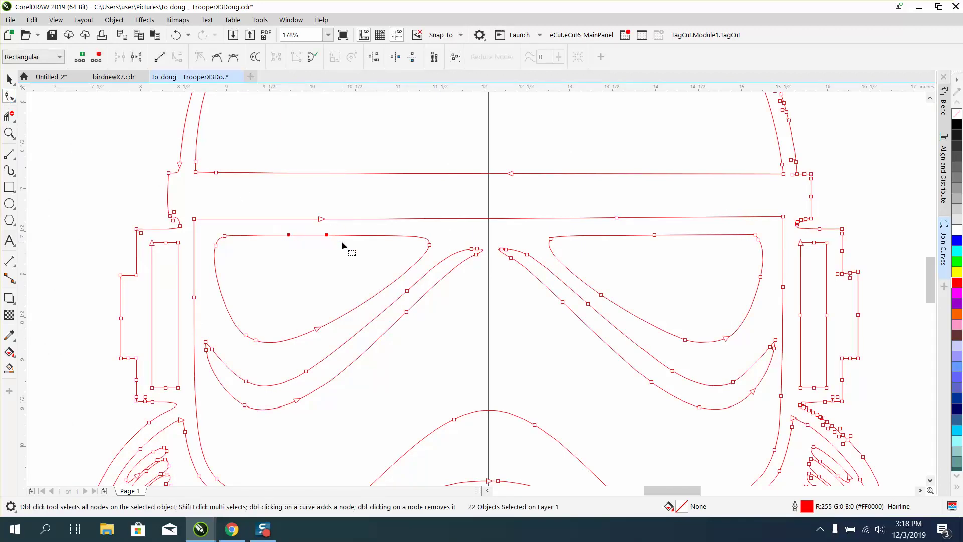
pyautogui.press('Delete')
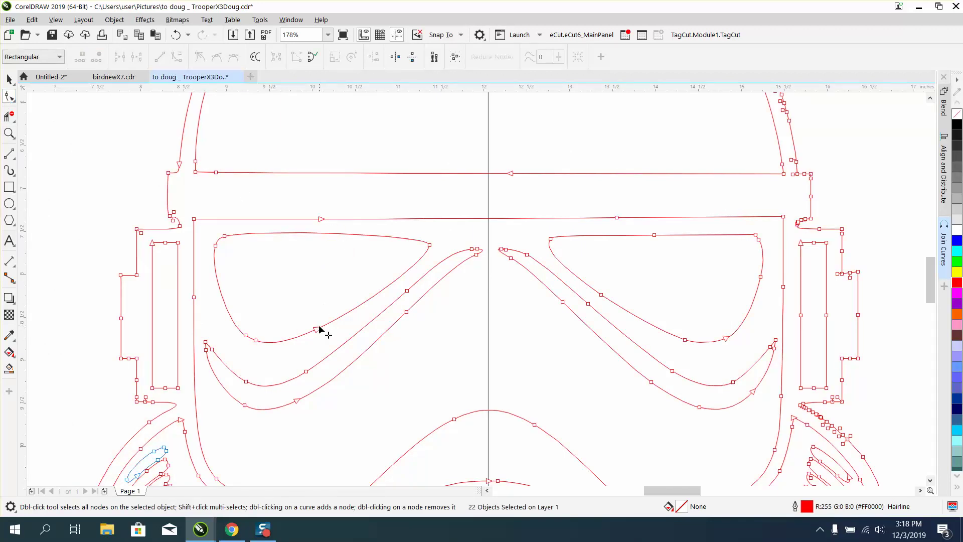
pyautogui.click(255, 341)
pyautogui.press('Delete')
pyautogui.moveTo(472, 252); pyautogui.dragTo(205, 350)
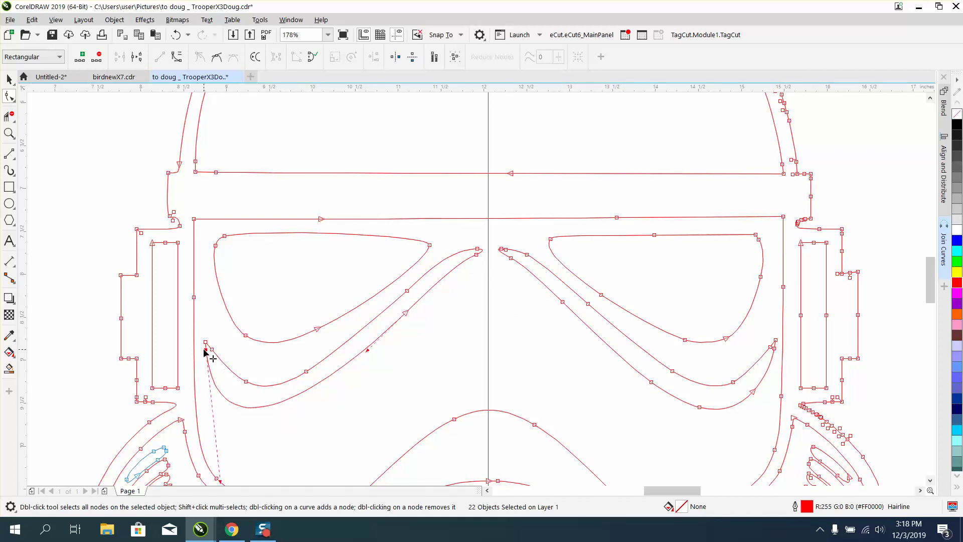
pyautogui.doubleClick(206, 350)
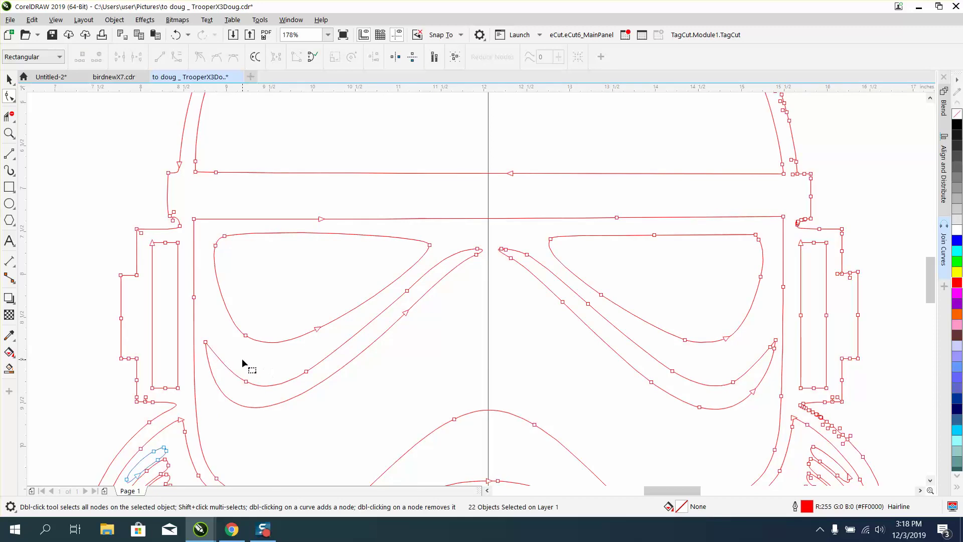
# Step: Remove the surplus nodes on the left vertical line and around the left bracket's corners and edges
pyautogui.doubleClick(194, 298)
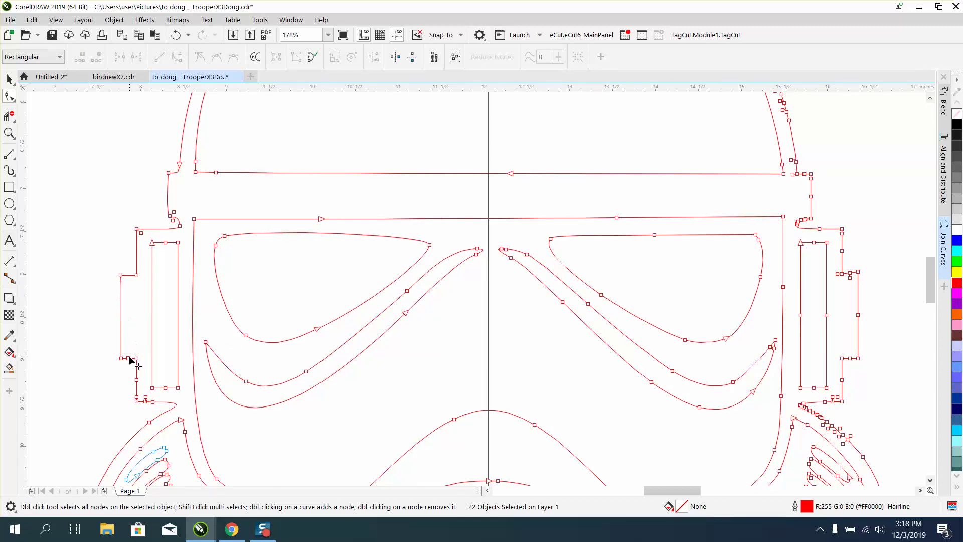
pyautogui.doubleClick(165, 389)
pyautogui.doubleClick(137, 397)
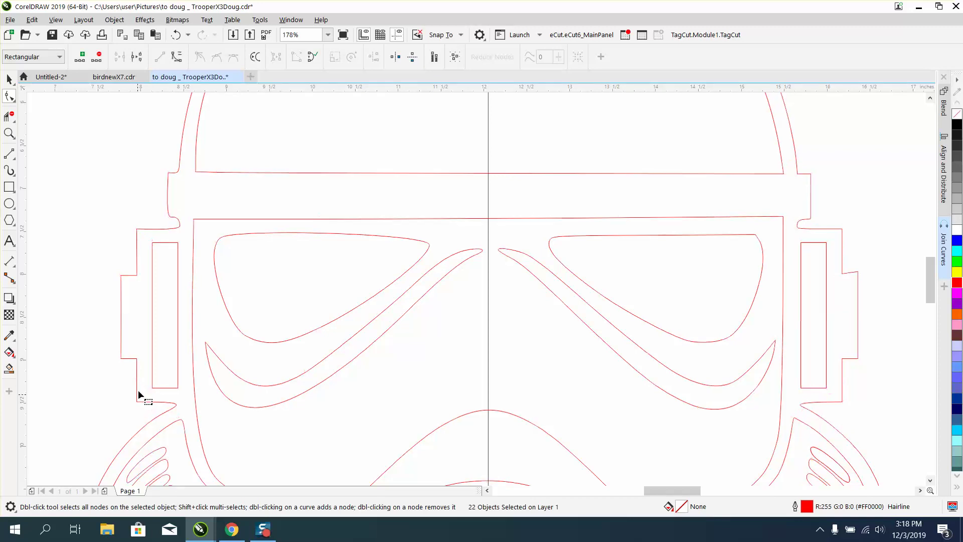
pyautogui.click(144, 391)
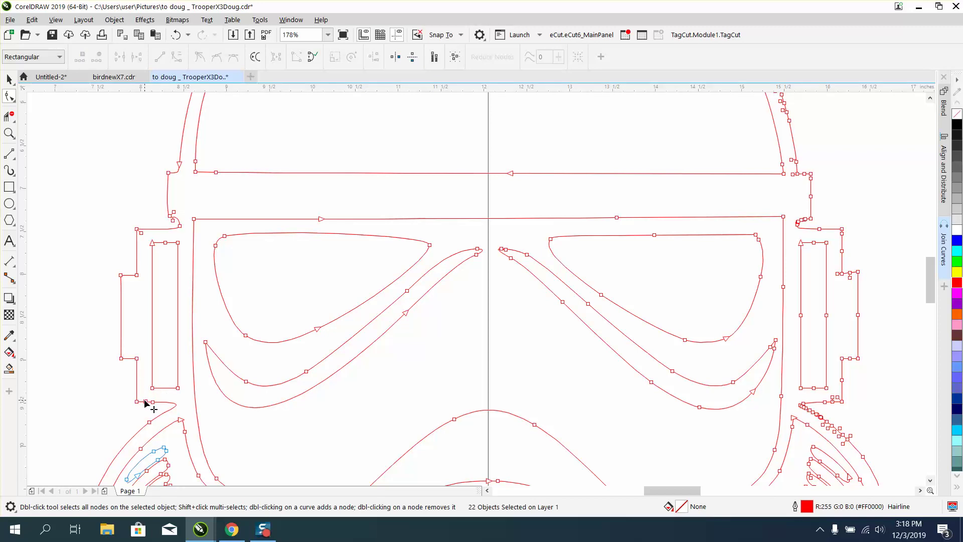
pyautogui.doubleClick(145, 402)
pyautogui.click(141, 233)
pyautogui.press('Delete')
pyautogui.doubleClick(172, 215)
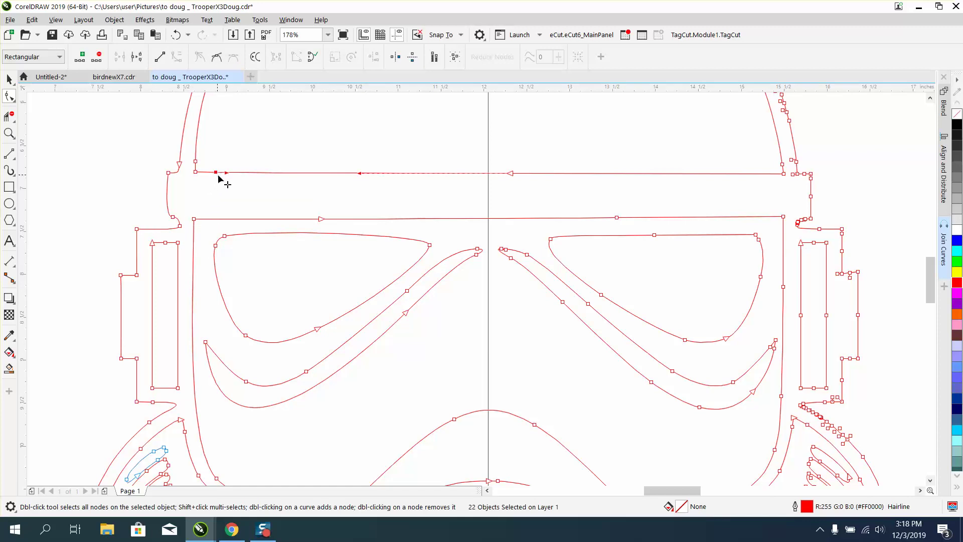
# Step: Zoom onto the dome top and delete the stray nodes where the two arcs meet the centre line
pyautogui.scroll(-2, 227, 180)
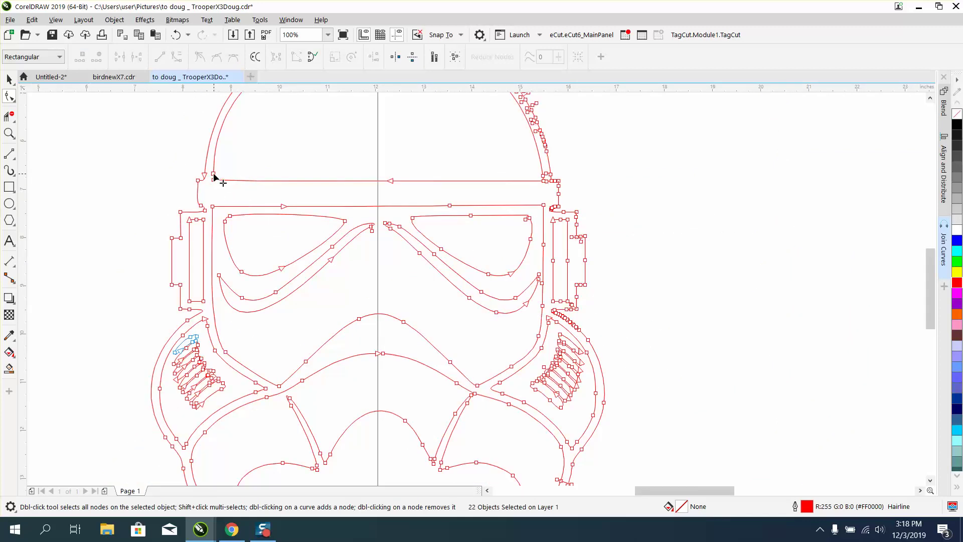
pyautogui.scroll(-1, 215, 178)
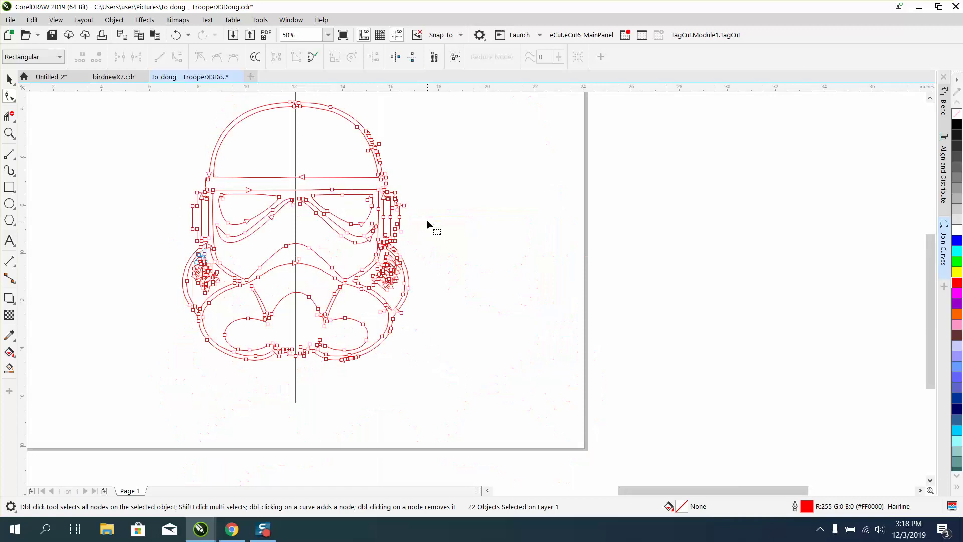
pyautogui.click(9, 133)
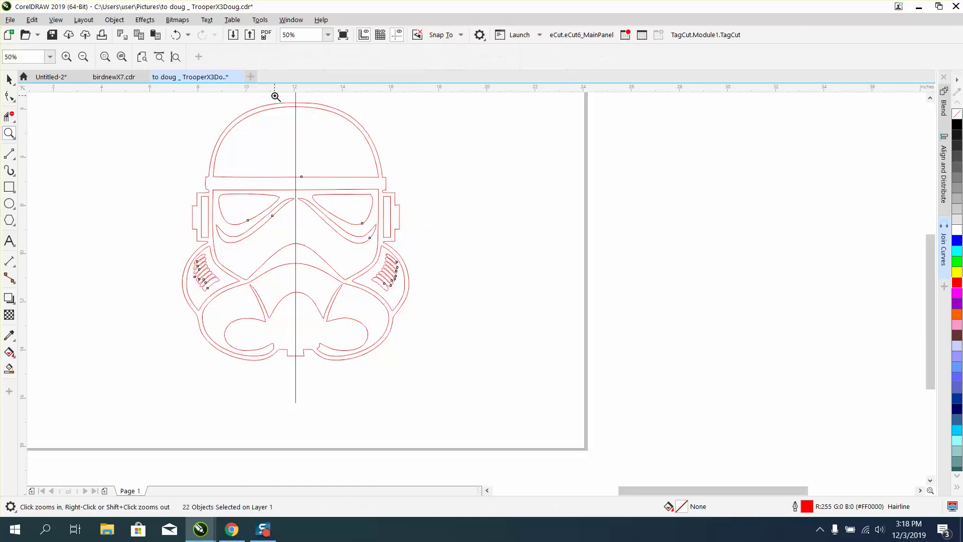
pyautogui.moveTo(275, 95); pyautogui.dragTo(356, 134)
pyautogui.click(9, 96)
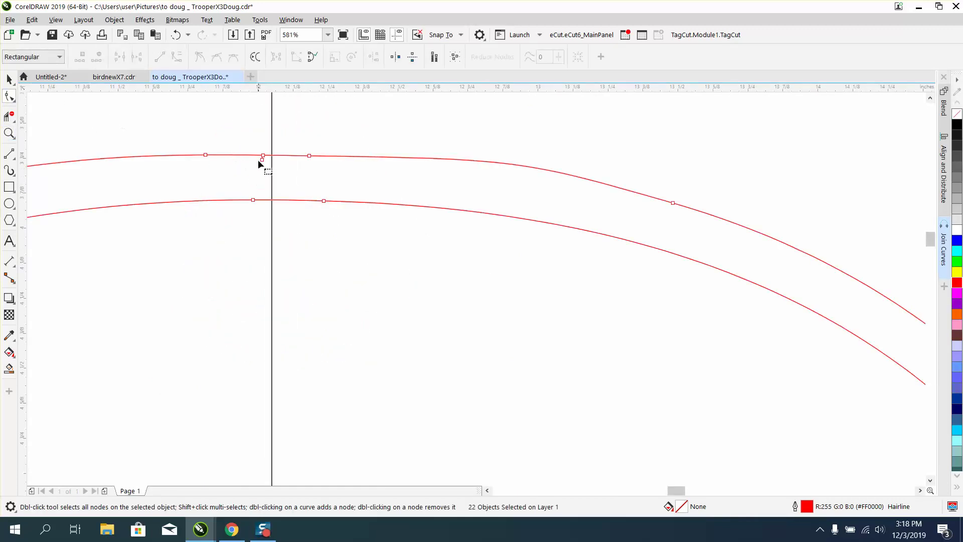
pyautogui.moveTo(261, 160); pyautogui.dragTo(263, 156)
pyautogui.doubleClick(263, 156)
pyautogui.doubleClick(254, 200)
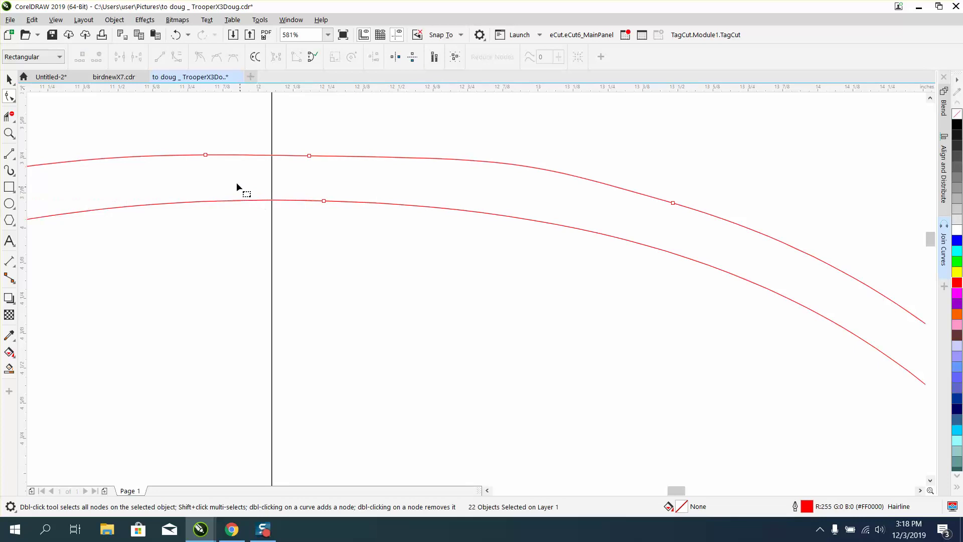
pyautogui.doubleClick(206, 155)
# Step: Select the Virtual Segment Delete tool
pyautogui.scroll(-3, 268, 165)
pyautogui.scroll(-1, 314, 169)
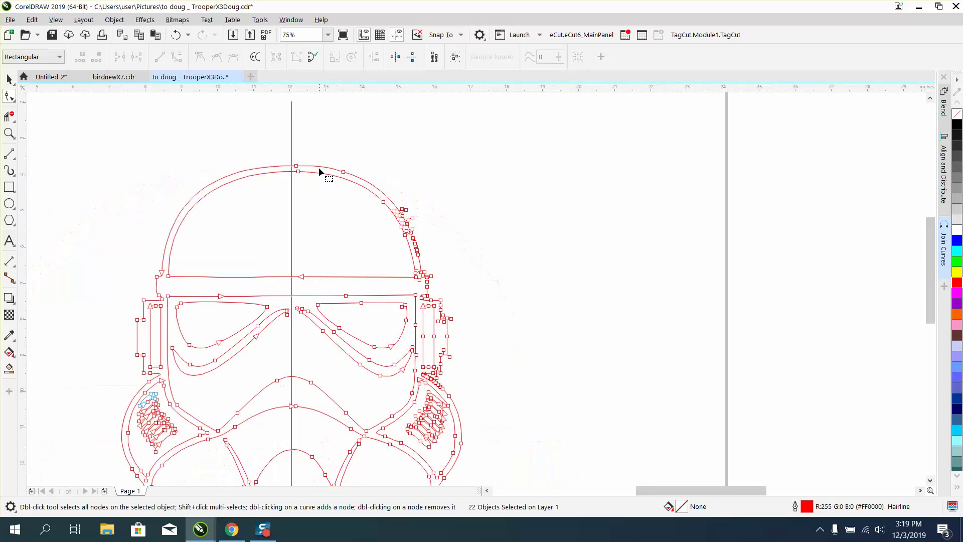
pyautogui.click(9, 116)
# Step: Cut away the helmet's right half with Virtual Segment Delete
pyautogui.scroll(-1, 123, 127)
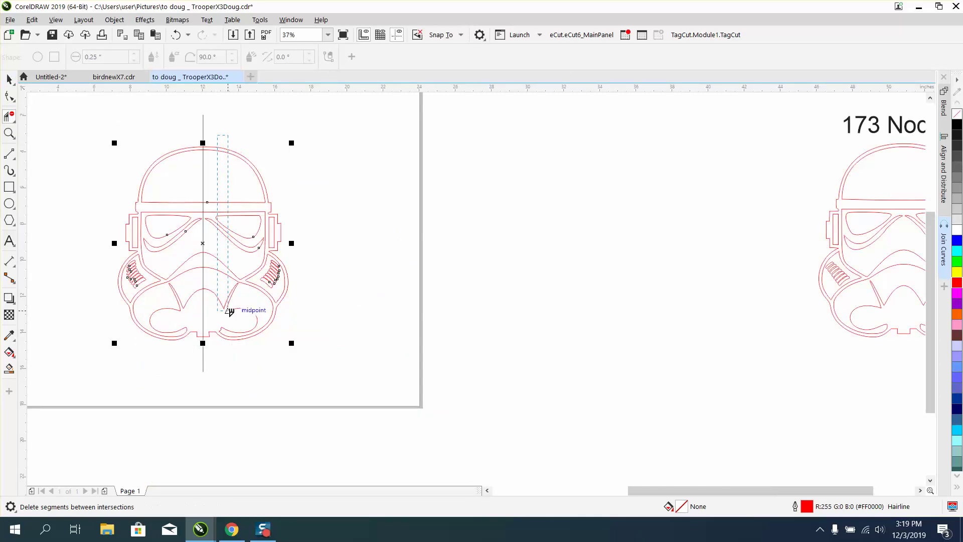
pyautogui.moveTo(230, 311); pyautogui.dragTo(328, 346)
pyautogui.press('space')
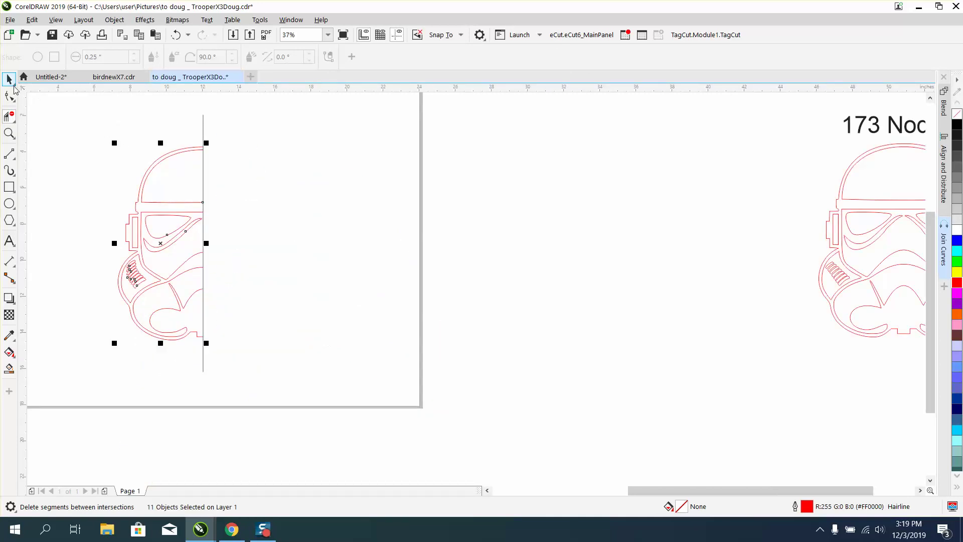
# Step: Move the centre line aside and mirror a copy of the left half to form the right side
pyautogui.moveTo(204, 129); pyautogui.dragTo(563, 131)
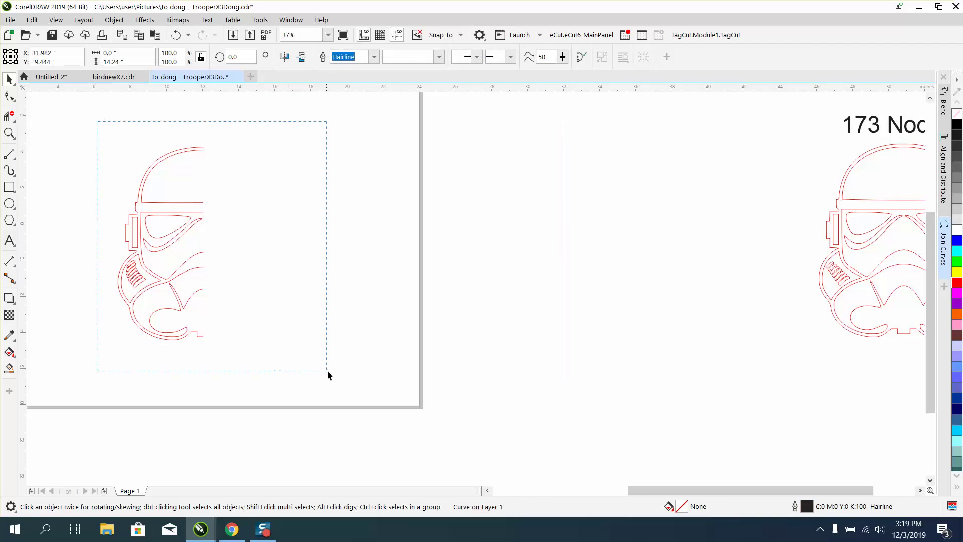
pyautogui.moveTo(328, 371); pyautogui.dragTo(338, 367)
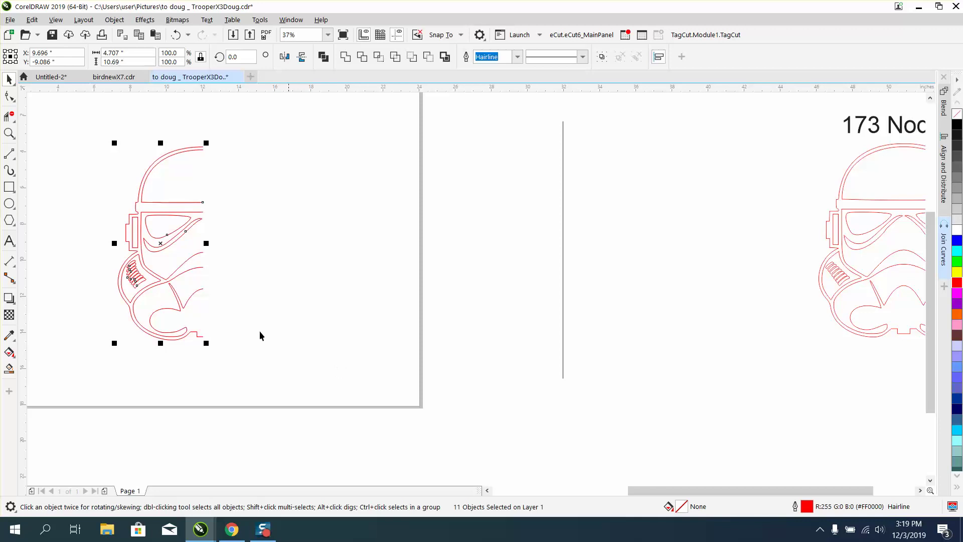
pyautogui.moveTo(115, 243); pyautogui.dragTo(293, 243)
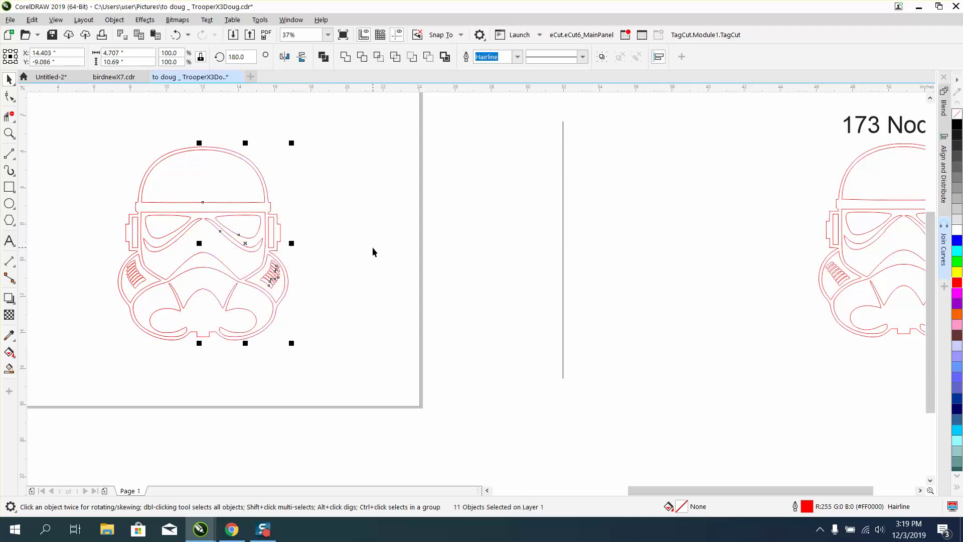
# Step: Select all helmet outline nodes and open the Join Curves docker (Extend, 0.02" gap tolerance)
pyautogui.click(10, 96)
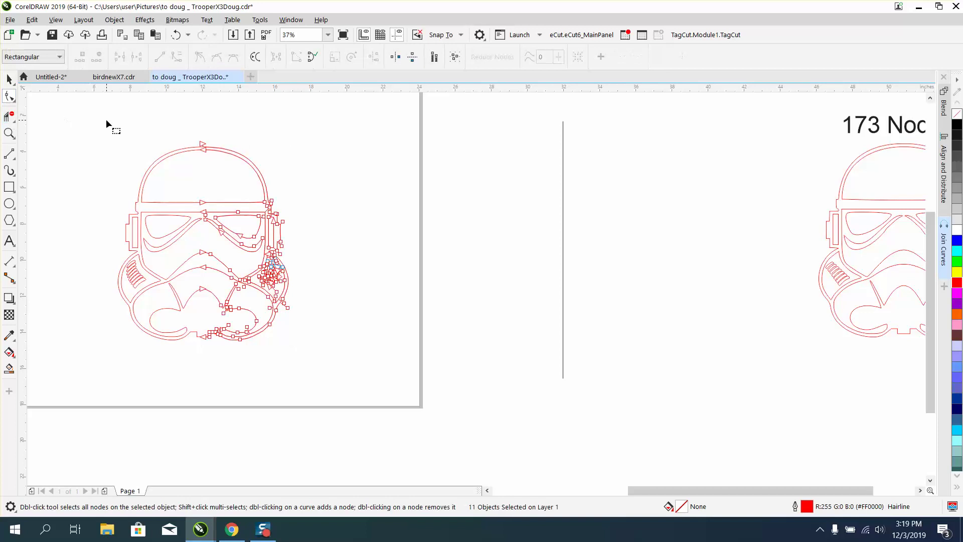
pyautogui.moveTo(332, 347); pyautogui.dragTo(333, 347)
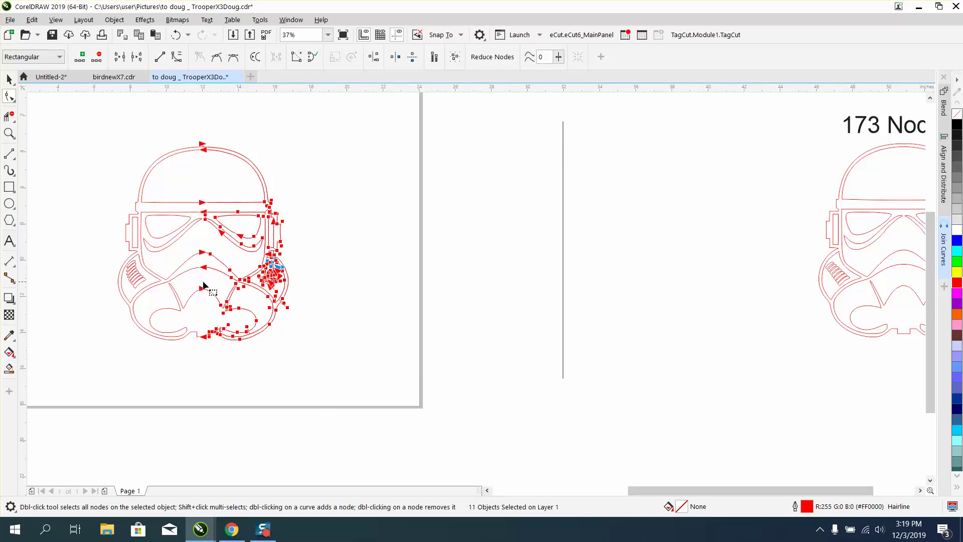
pyautogui.click(9, 133)
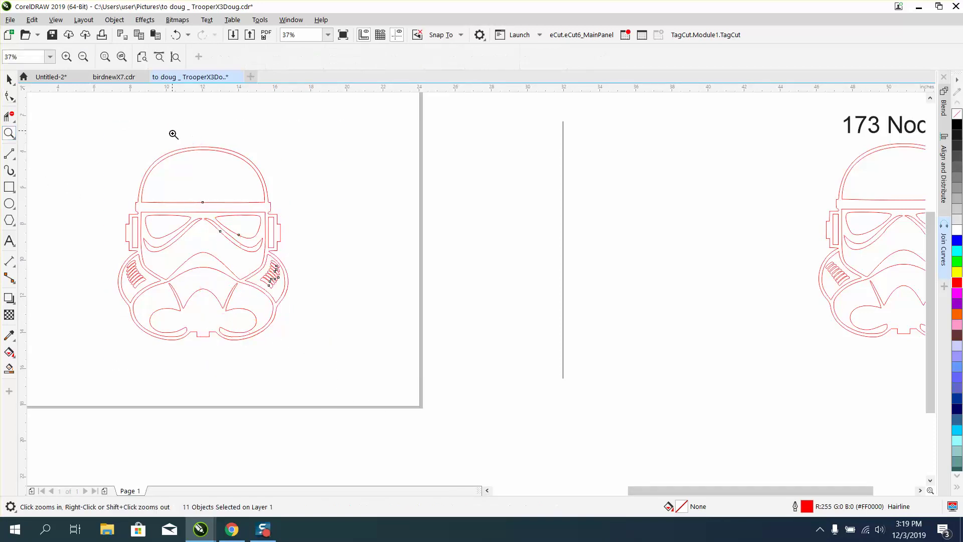
pyautogui.moveTo(172, 133); pyautogui.dragTo(296, 259)
pyautogui.click(10, 96)
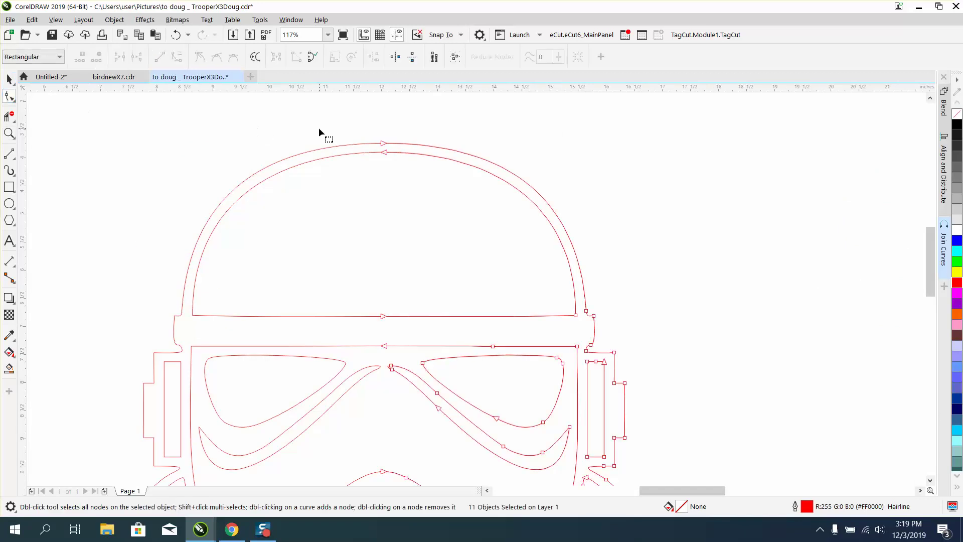
pyautogui.click(301, 22)
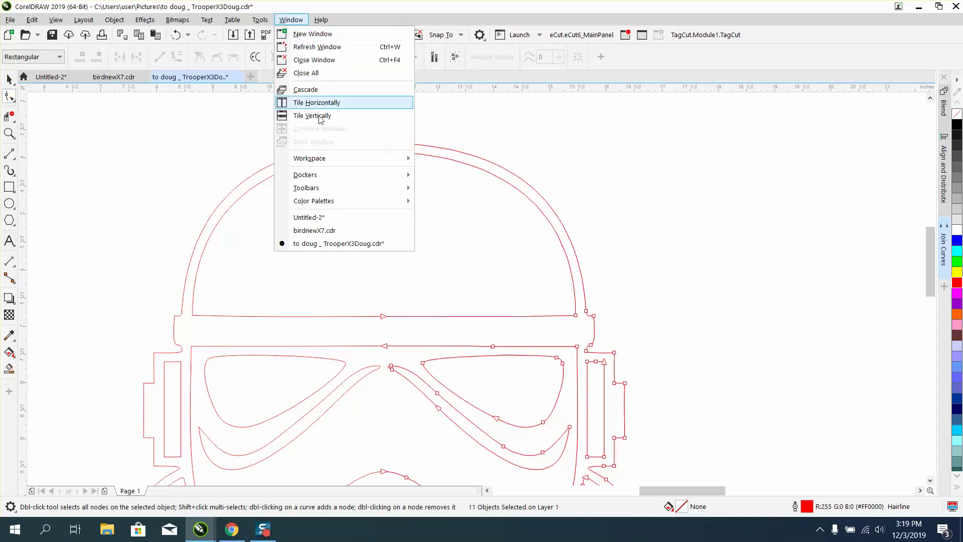
pyautogui.moveTo(321, 175)
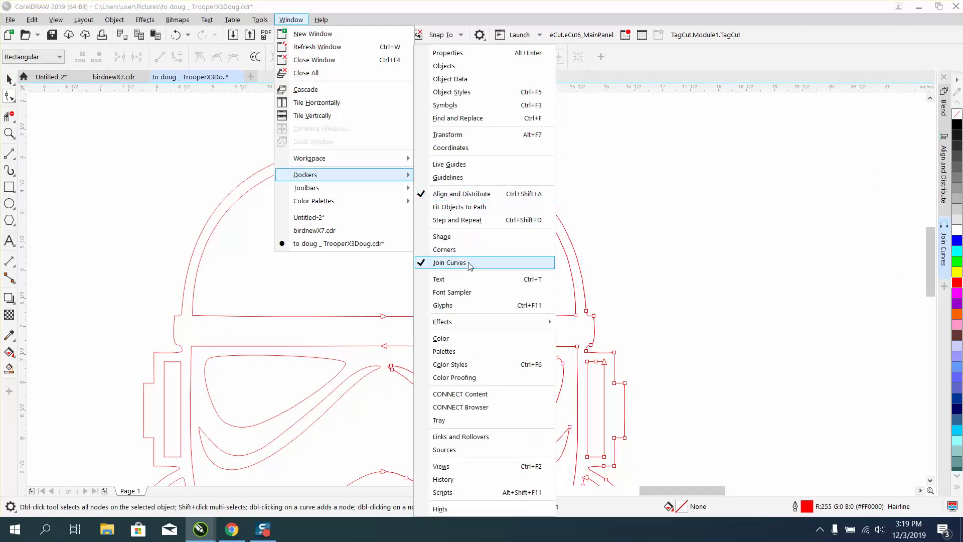
pyautogui.click(943, 244)
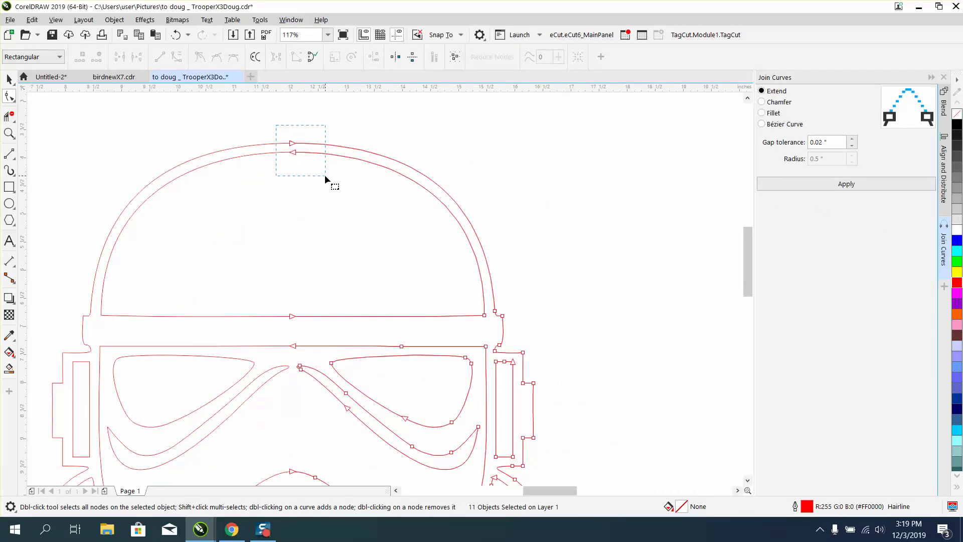
# Step: Join the open curve ends at the top of the helmet
pyautogui.moveTo(325, 176); pyautogui.dragTo(327, 174)
pyautogui.click(844, 185)
pyautogui.click(309, 144)
pyautogui.keyDown('shift'); pyautogui.click(275, 144); pyautogui.keyUp('shift')
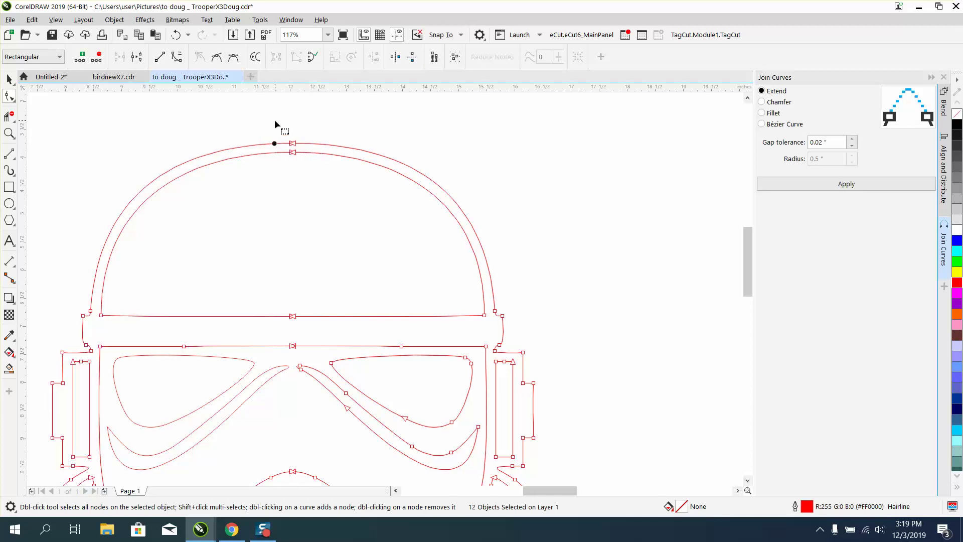
pyautogui.click(847, 190)
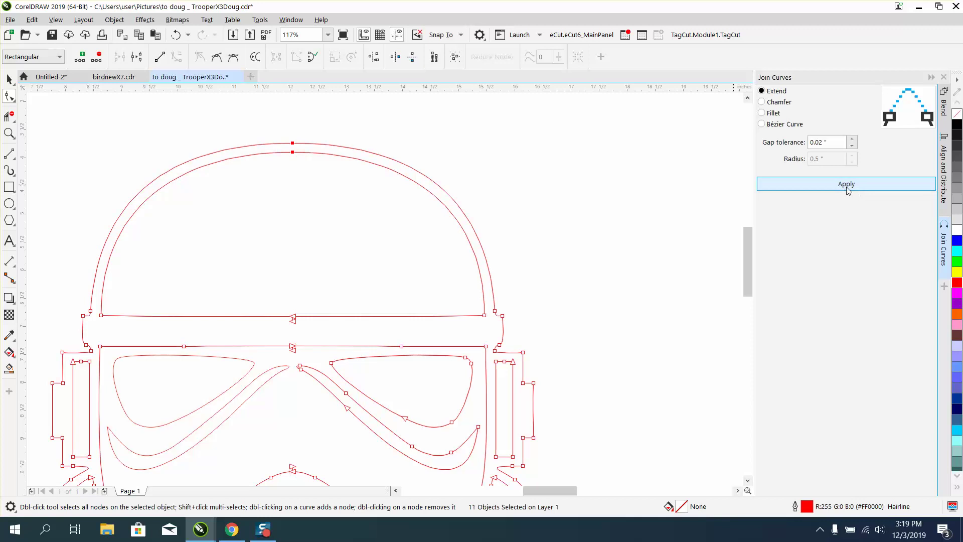
# Step: Join the two centre band nodes and remove the leftover centre nodes on both bands
pyautogui.moveTo(280, 290); pyautogui.dragTo(302, 362)
pyautogui.click(838, 188)
pyautogui.doubleClick(293, 346)
pyautogui.doubleClick(293, 316)
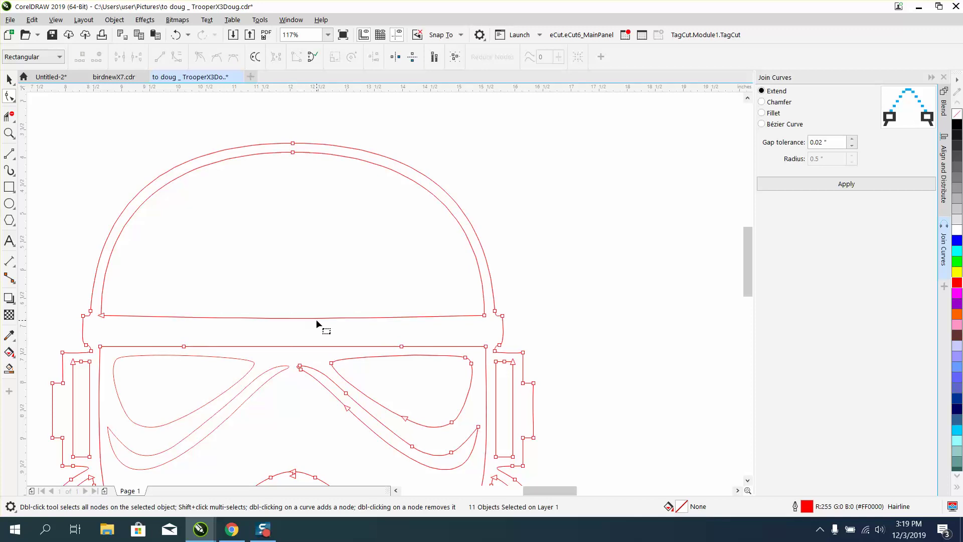
# Step: Zoom onto the right goggle and cheek and join the two open end nodes there
pyautogui.scroll(-2, 316, 317)
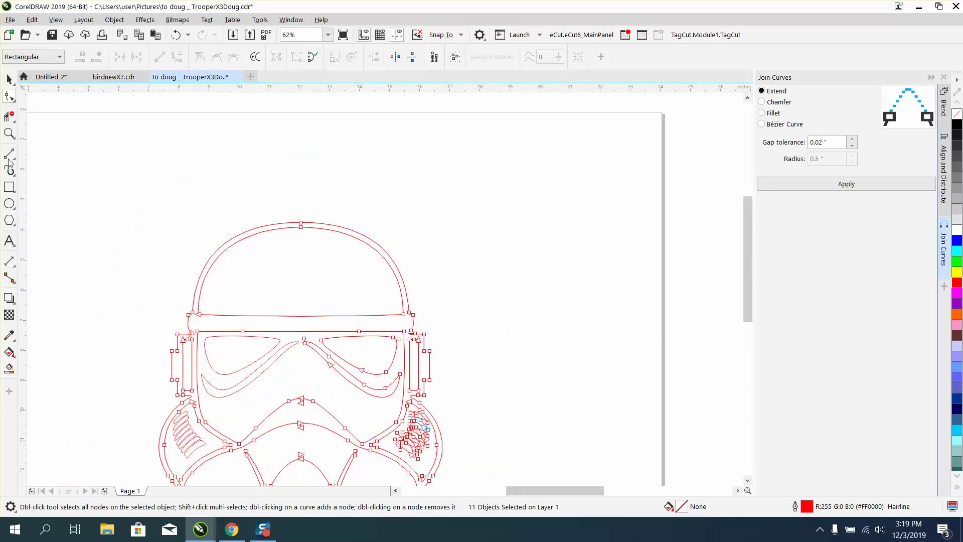
pyautogui.click(9, 133)
pyautogui.moveTo(264, 359); pyautogui.dragTo(434, 438)
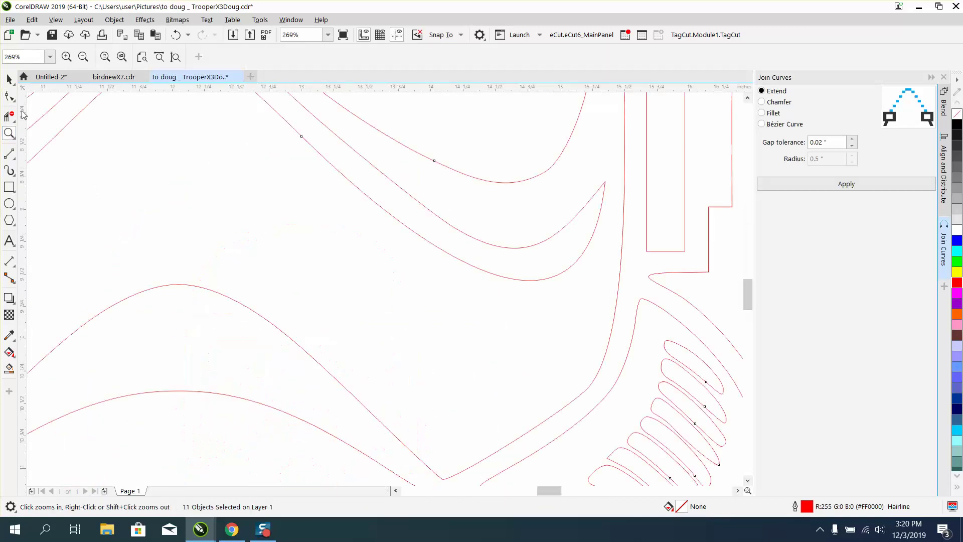
pyautogui.click(10, 97)
pyautogui.moveTo(154, 259); pyautogui.dragTo(214, 421)
pyautogui.click(818, 186)
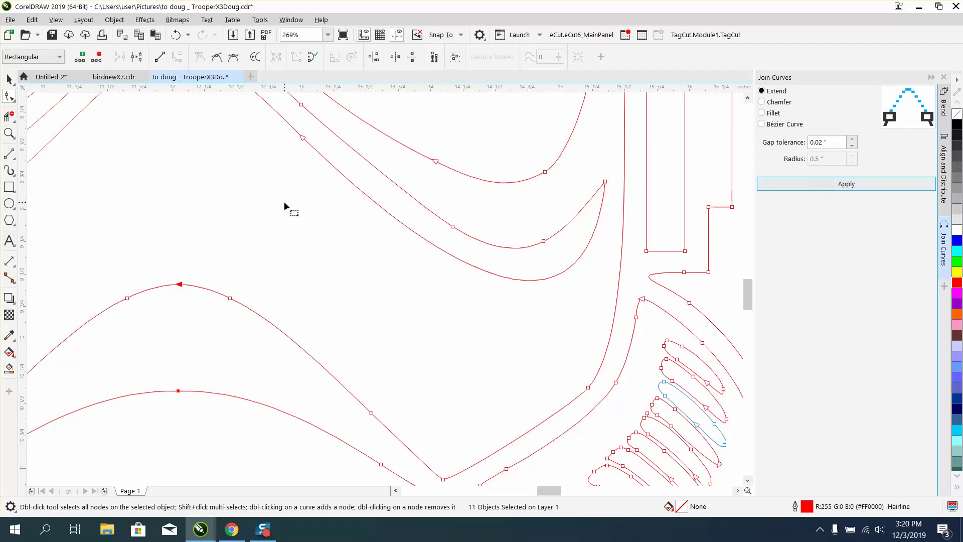
pyautogui.click(188, 291)
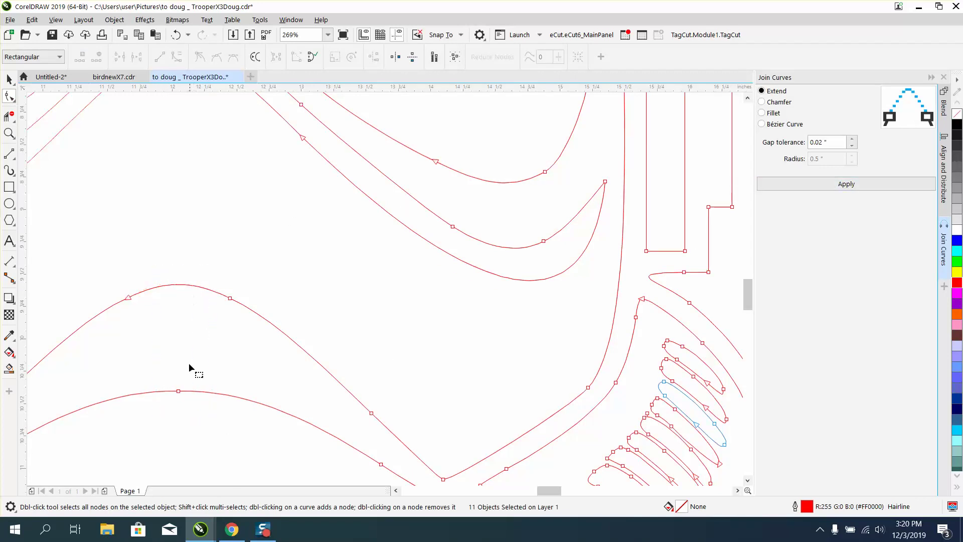
# Step: Join the open ends at the mouth arch top, then delete that joined node to smooth the arch
pyautogui.scroll(-2, 194, 280)
pyautogui.scroll(-4, 194, 282)
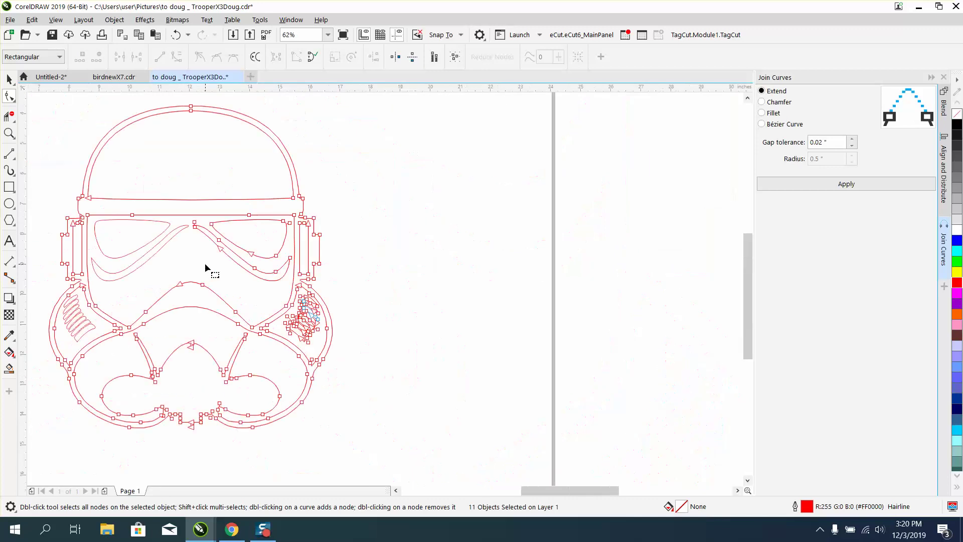
pyautogui.click(9, 133)
pyautogui.moveTo(154, 333); pyautogui.dragTo(269, 415)
pyautogui.click(9, 96)
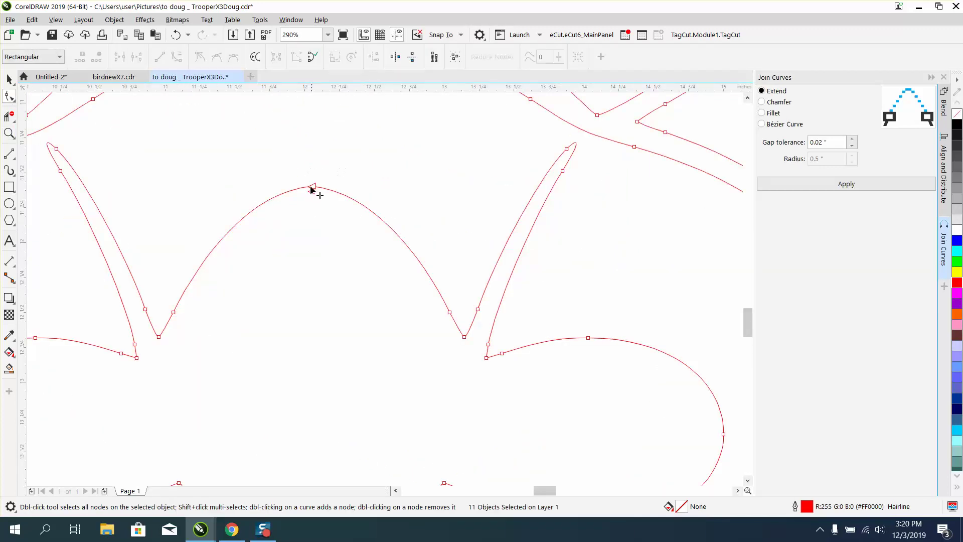
pyautogui.moveTo(335, 206); pyautogui.dragTo(336, 206)
pyautogui.click(823, 185)
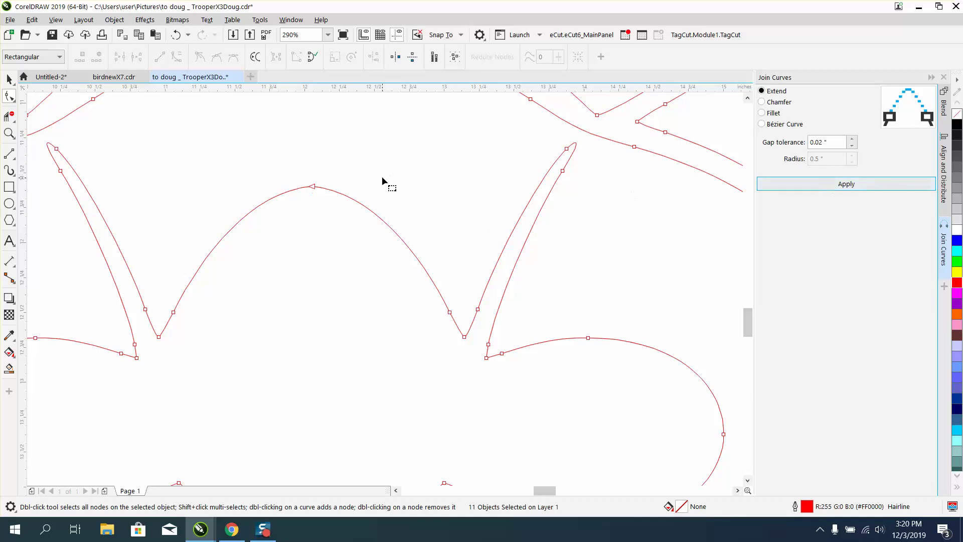
pyautogui.click(315, 188)
pyautogui.press('Delete')
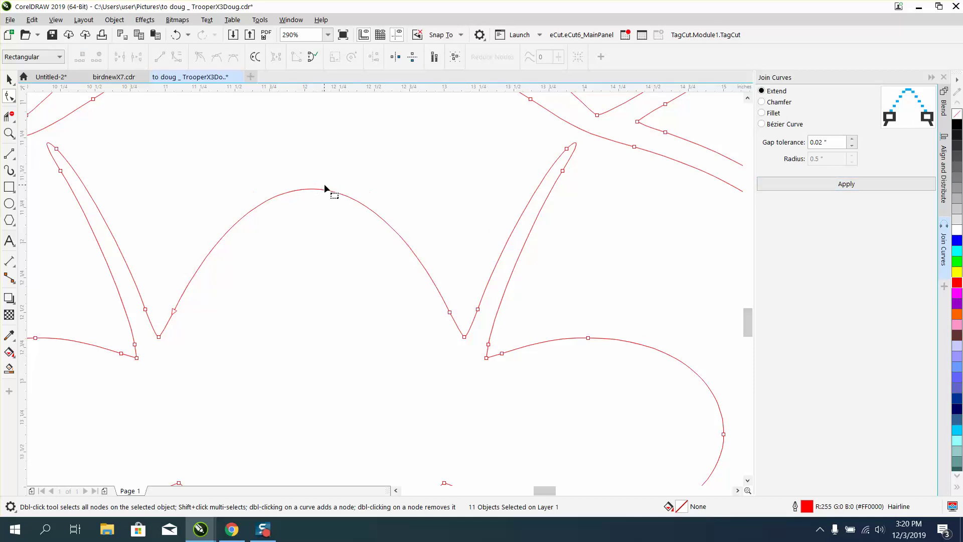
# Step: Join the two end nodes at the helmet bottom
pyautogui.scroll(-4, 325, 265)
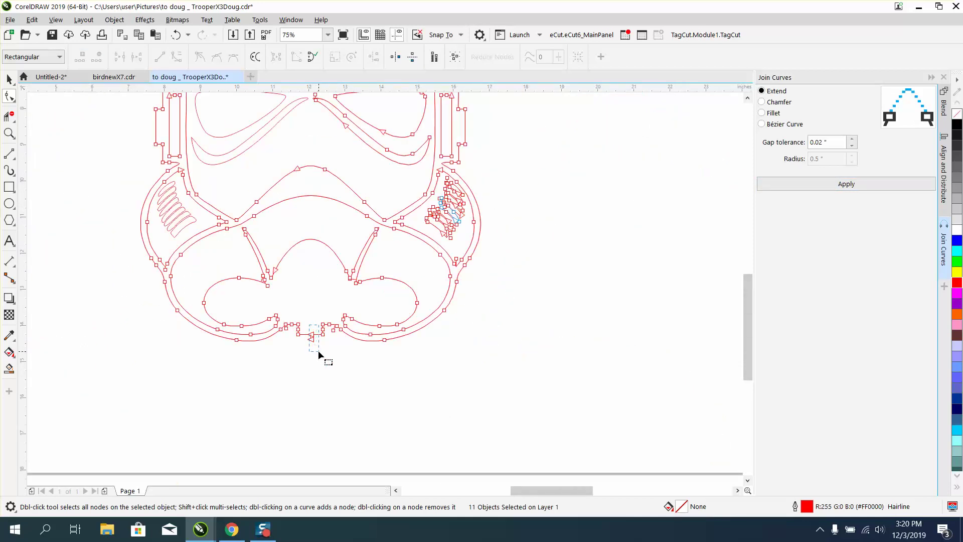
pyautogui.click(821, 184)
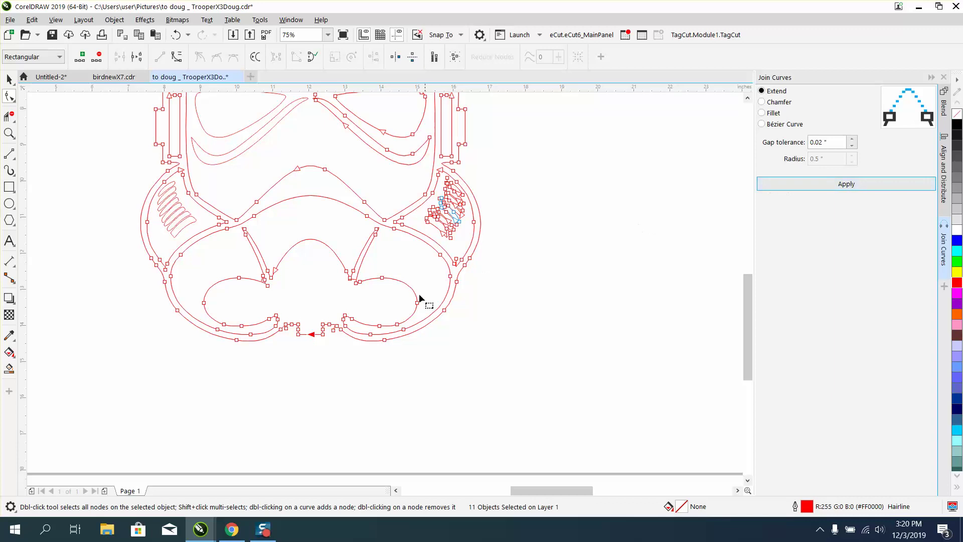
pyautogui.click(325, 353)
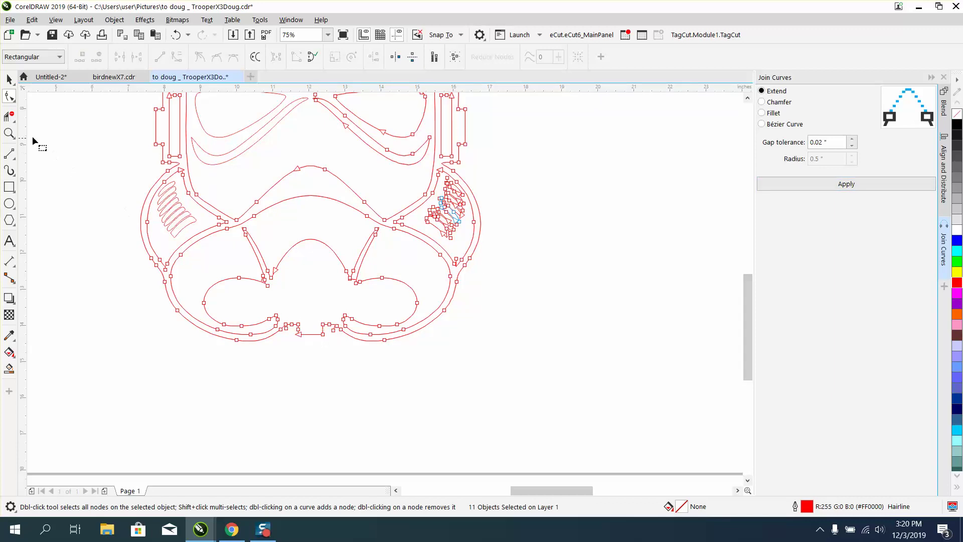
# Step: Zoom onto the bottom notches and delete the extra and stray nodes on their sides
pyautogui.click(9, 133)
pyautogui.moveTo(280, 307); pyautogui.dragTo(396, 365)
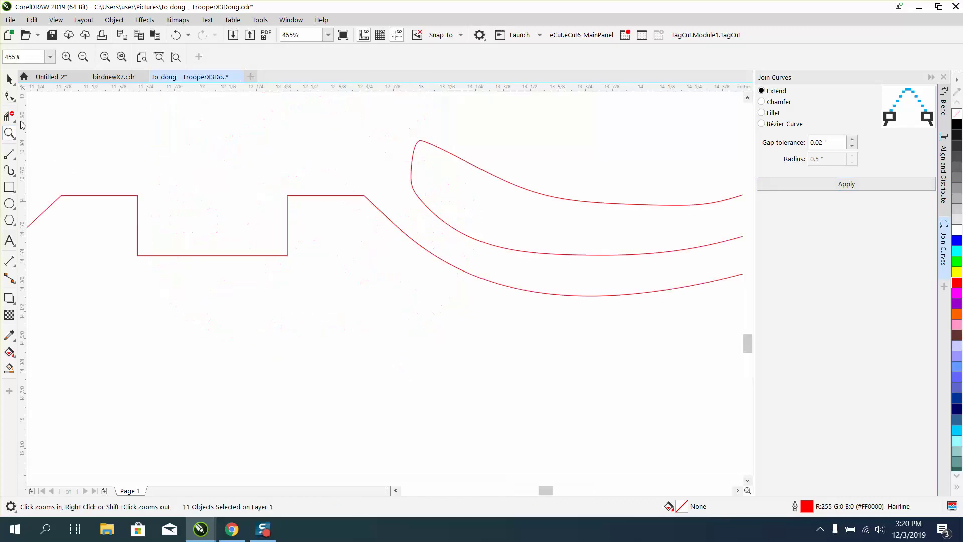
pyautogui.press('F10')
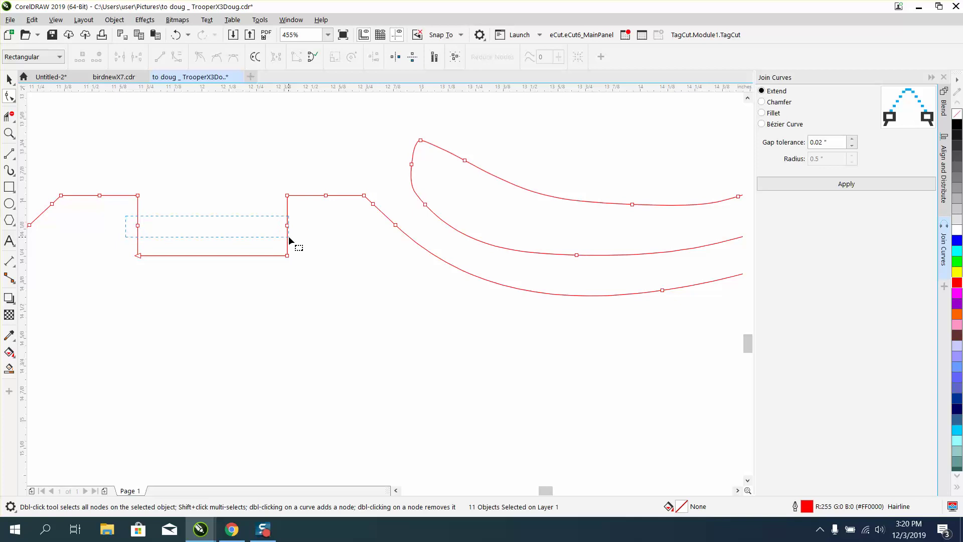
pyautogui.moveTo(290, 240); pyautogui.dragTo(294, 243)
pyautogui.press('Delete')
pyautogui.moveTo(86, 178); pyautogui.dragTo(129, 213)
pyautogui.press('Delete')
pyautogui.scroll(-3, 351, 229)
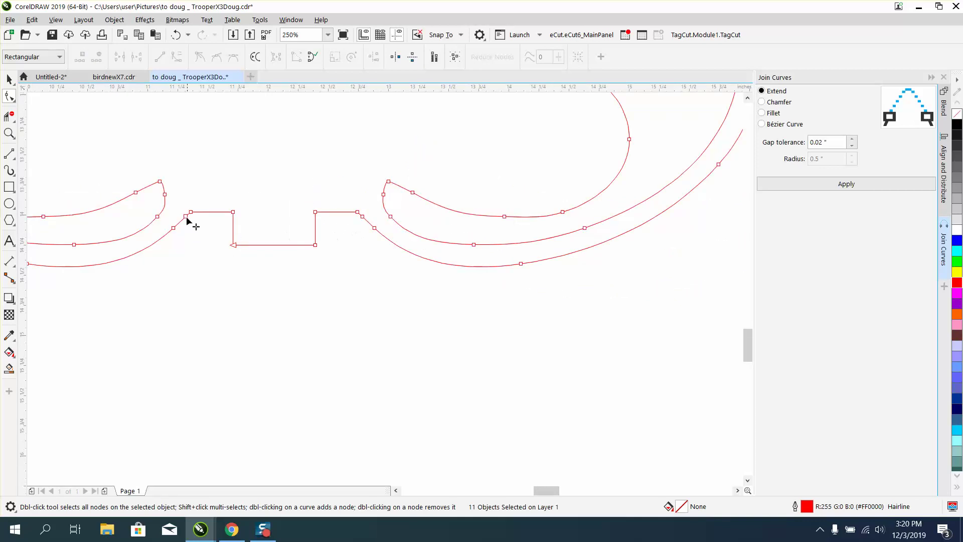
pyautogui.scroll(-3, 369, 223)
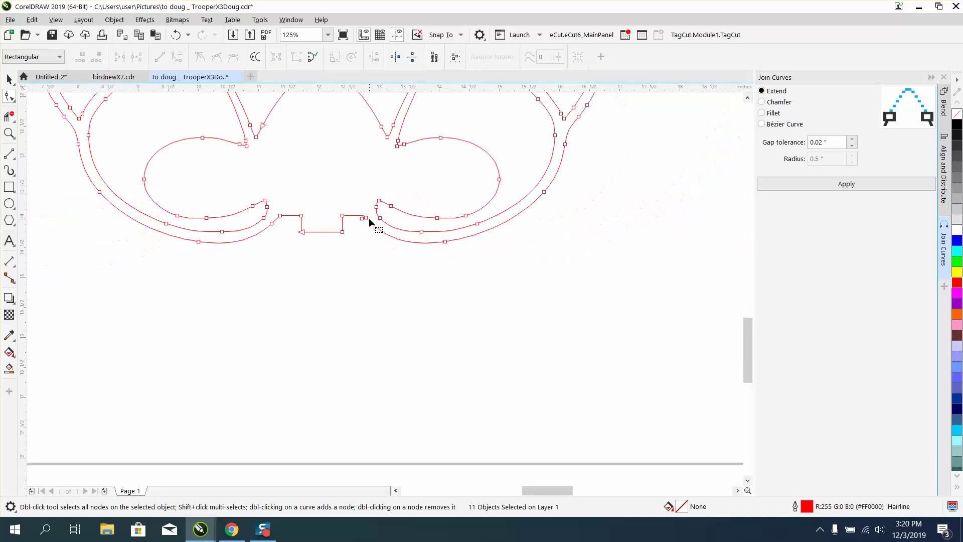
pyautogui.scroll(-5, 370, 224)
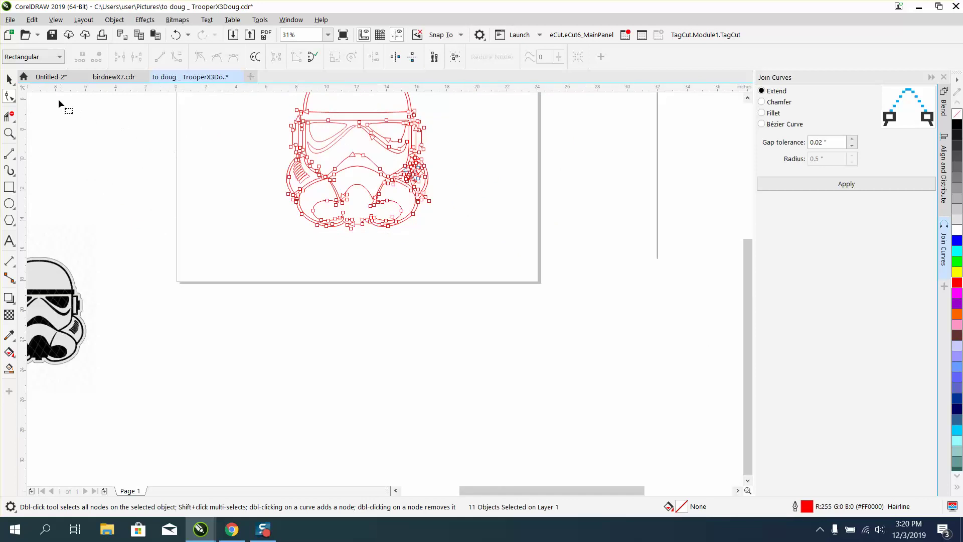
# Step: Smart Fill the red helmet's outer region and nudge the new shape 10 inches right
pyautogui.click(9, 78)
pyautogui.moveTo(745, 279); pyautogui.dragTo(745, 238)
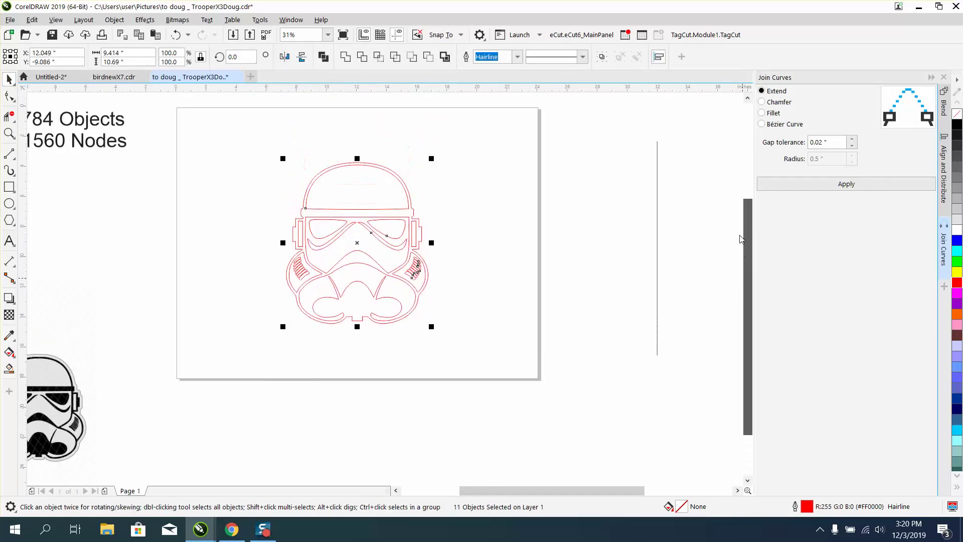
pyautogui.click(655, 235)
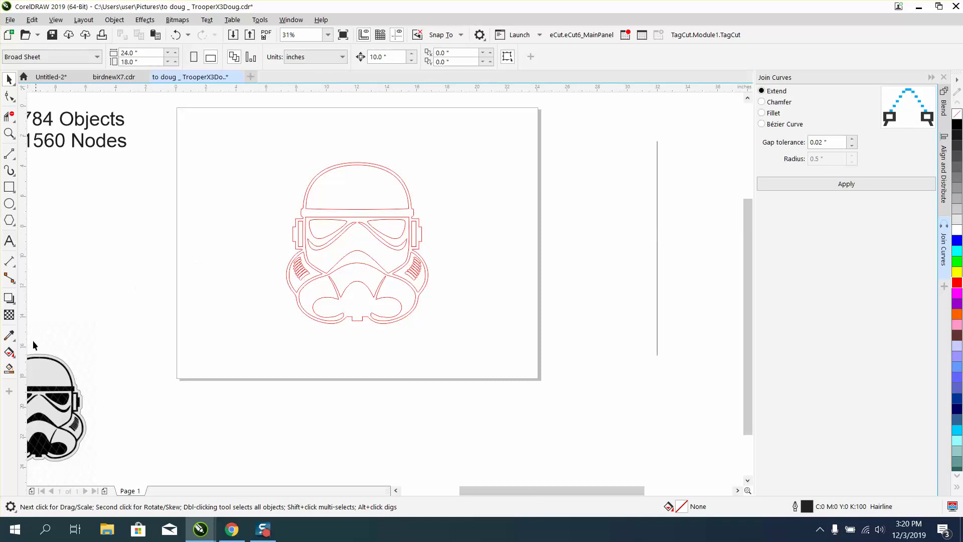
pyautogui.click(10, 368)
pyautogui.click(347, 214)
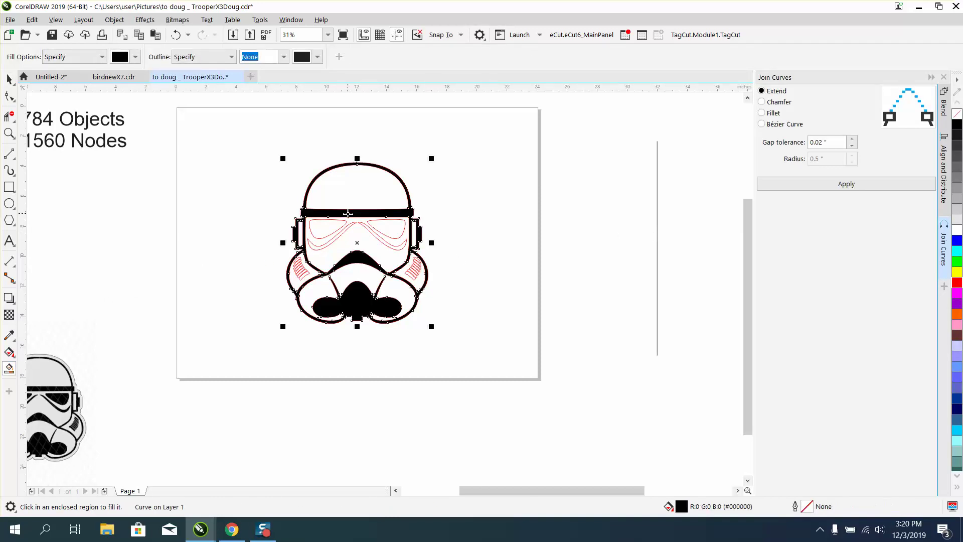
pyautogui.press('Right')
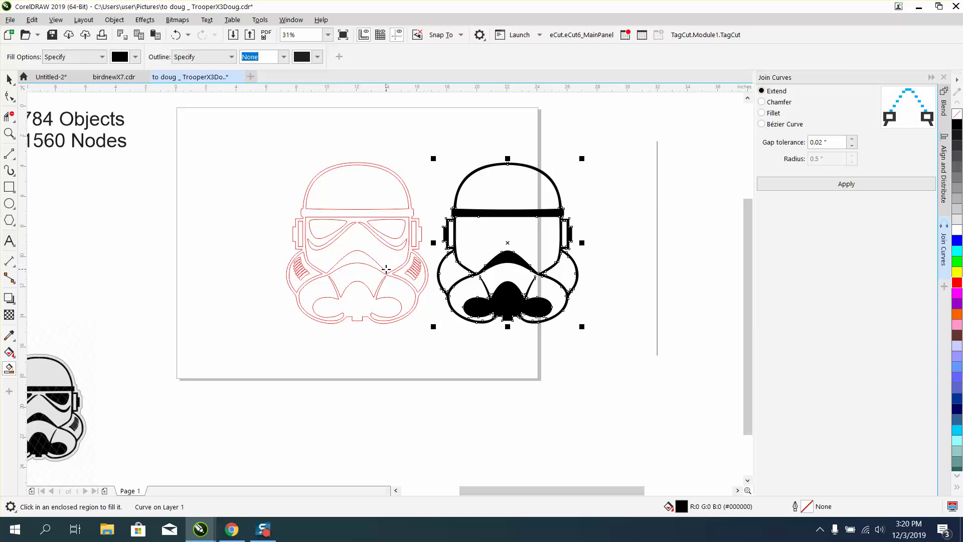
# Step: Smart Fill both eyes and both cheek swoops, nudging each 10 inches right into the black helmet
pyautogui.click(390, 238)
pyautogui.press('Right')
pyautogui.click(317, 228)
pyautogui.press('Right')
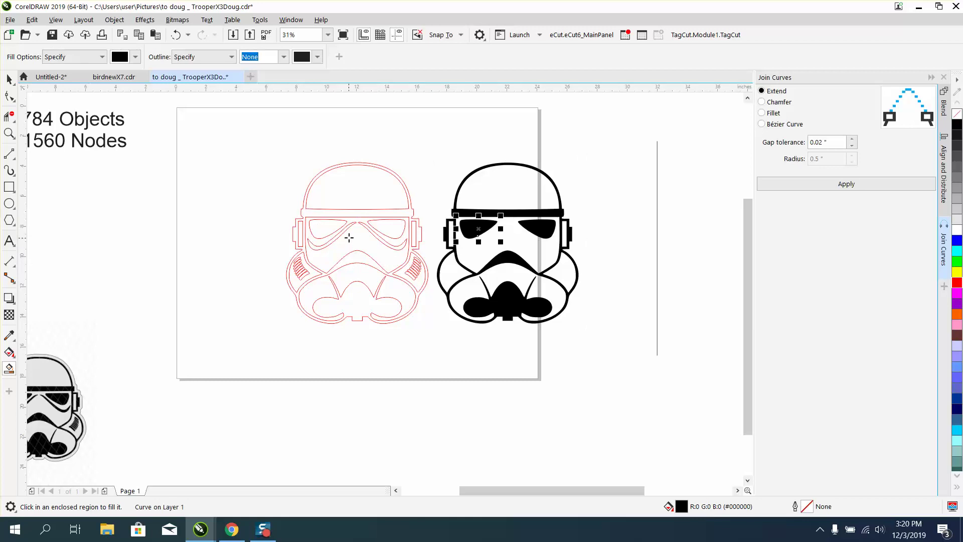
pyautogui.click(343, 233)
pyautogui.press('Right')
pyautogui.click(406, 251)
pyautogui.press('Right')
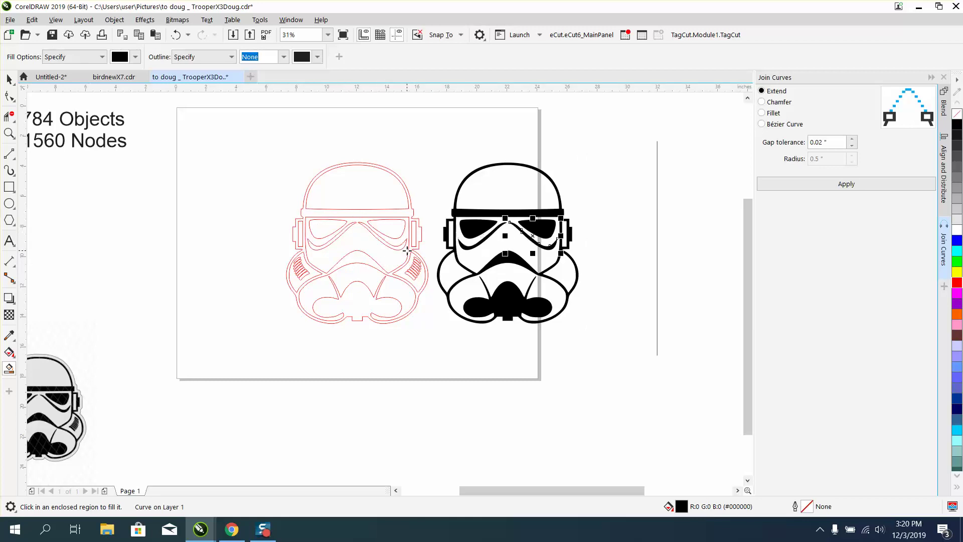
# Step: Zoom in on both helmets and Smart Fill a small cheek vent stripe
pyautogui.click(9, 134)
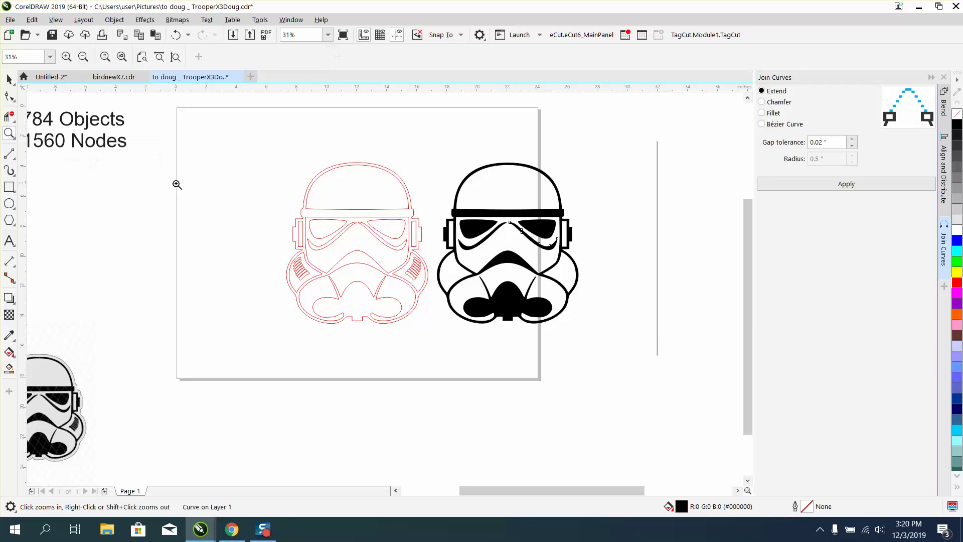
pyautogui.moveTo(176, 182); pyautogui.dragTo(582, 355)
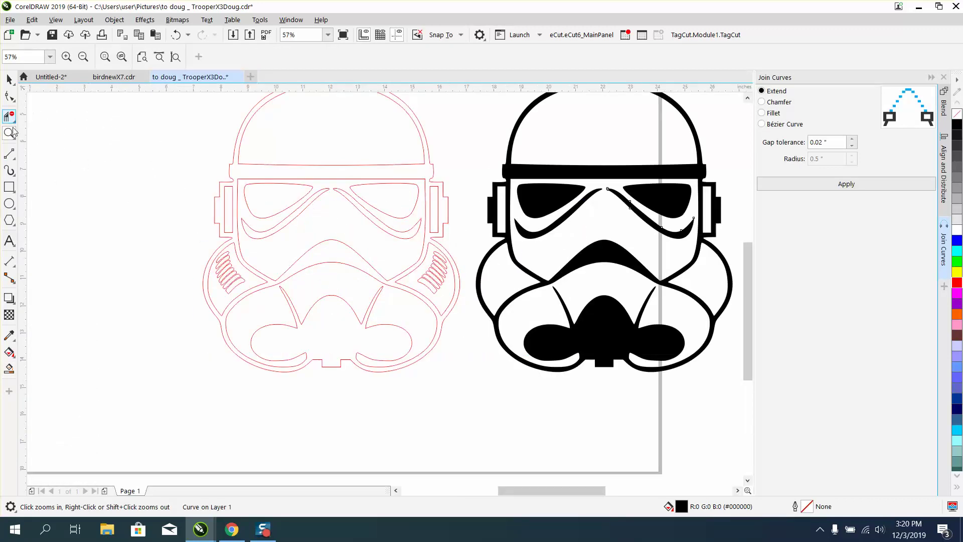
pyautogui.click(13, 352)
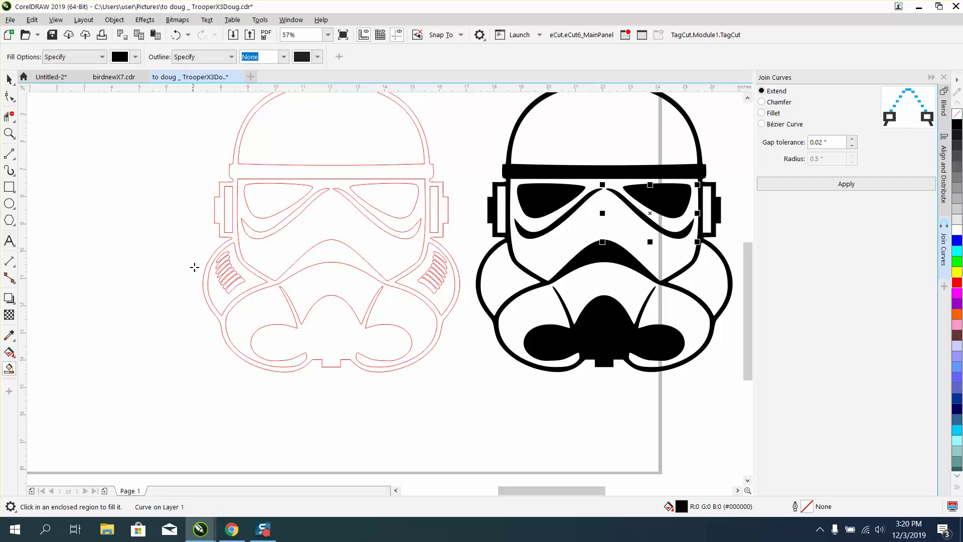
pyautogui.click(241, 282)
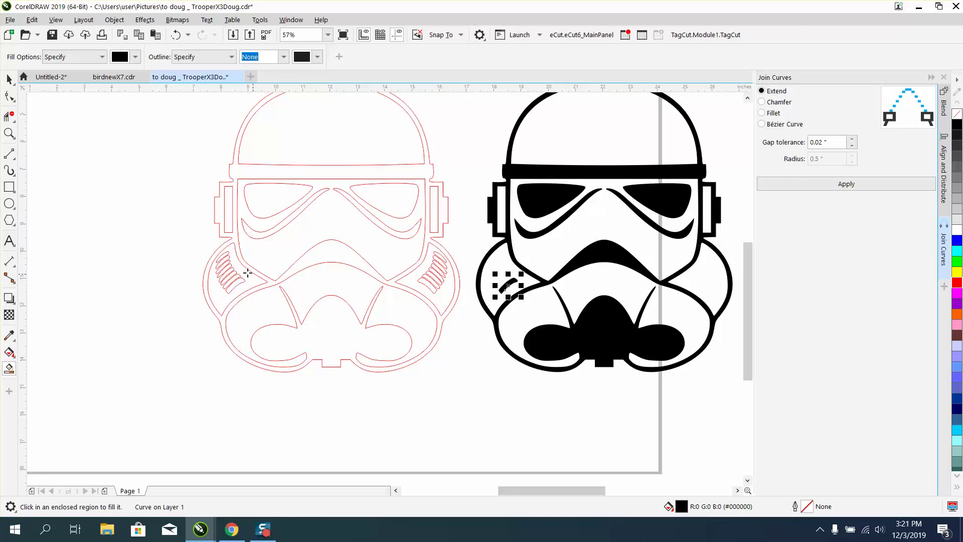
pyautogui.click(9, 133)
pyautogui.moveTo(204, 226); pyautogui.dragTo(305, 307)
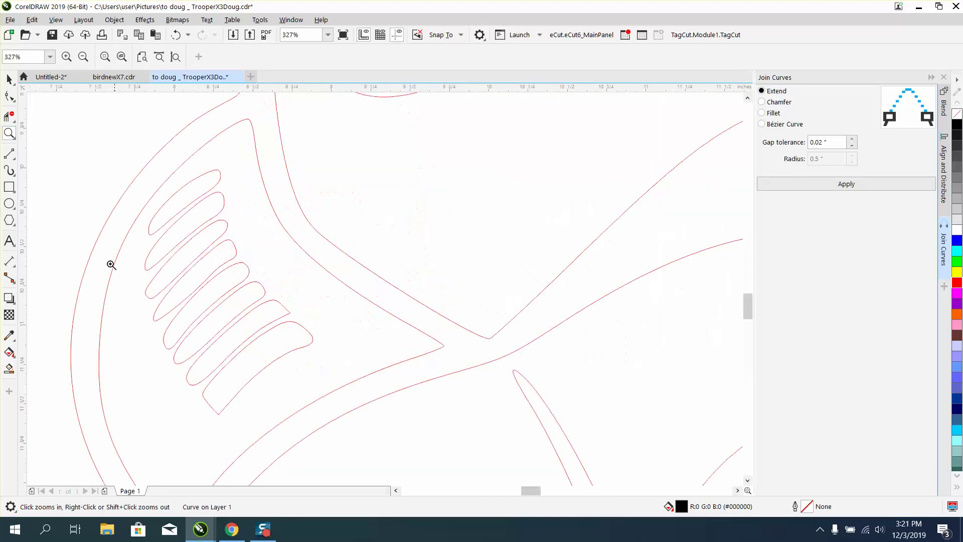
pyautogui.click(9, 369)
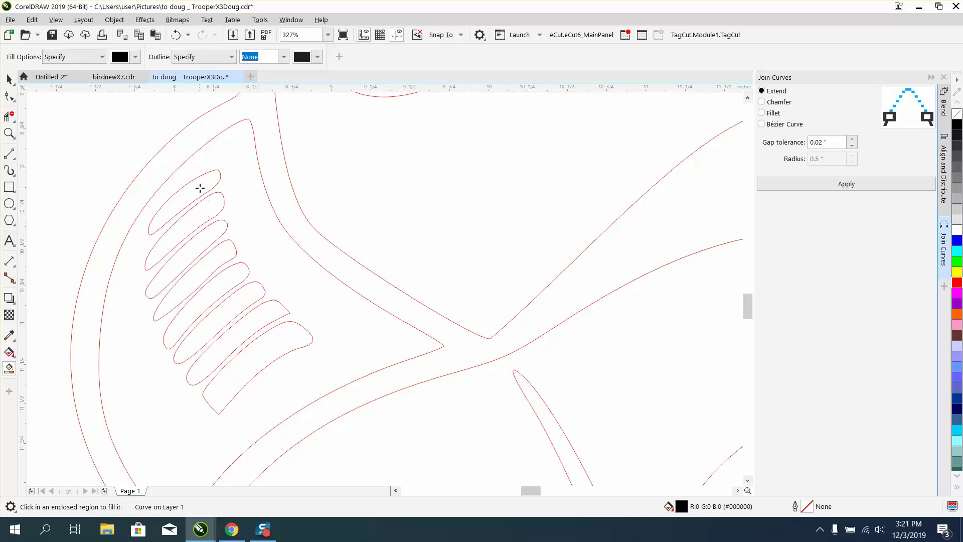
pyautogui.scroll(-4, 176, 189)
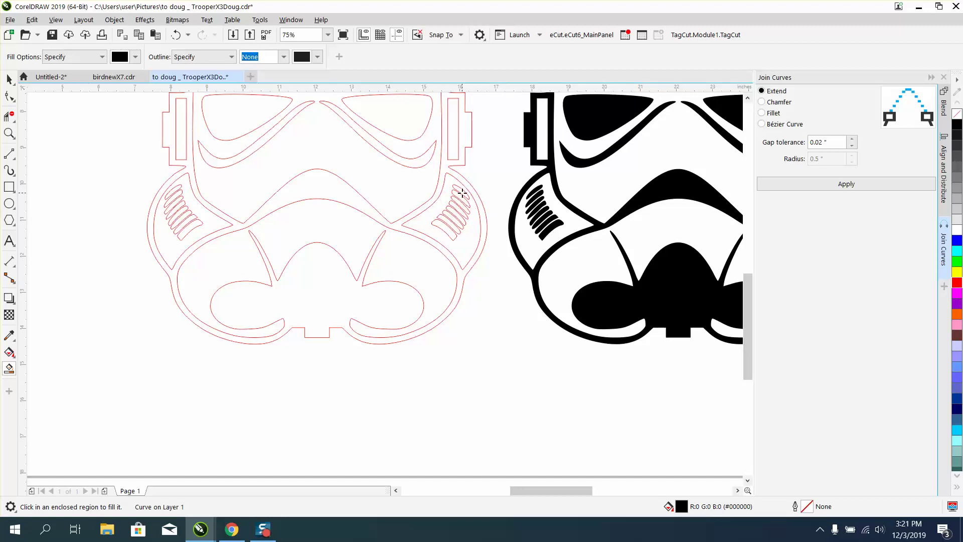
pyautogui.scroll(-1, 351, 201)
# Step: Select all 21 black helmet pieces, remove their fill and give them a red outline
pyautogui.scroll(-1, 175, 149)
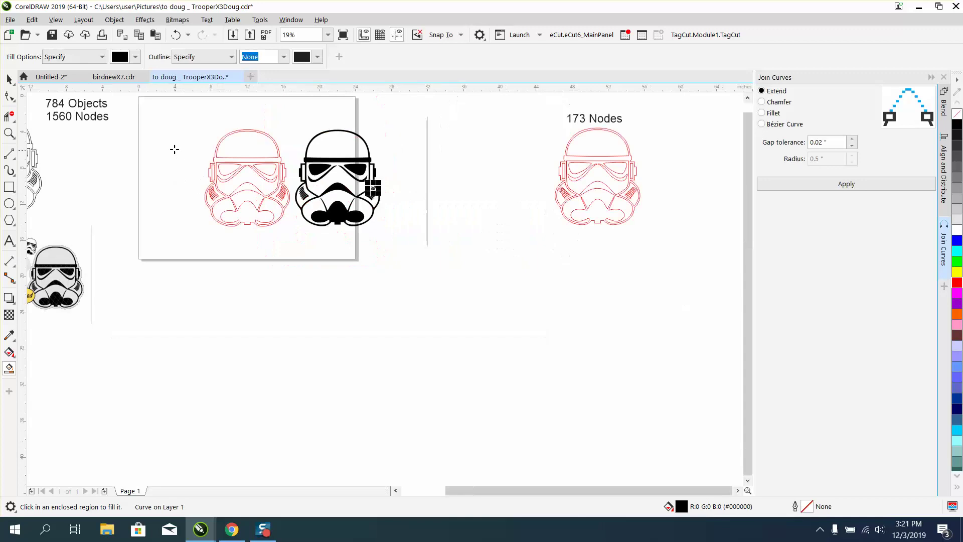
pyautogui.click(8, 79)
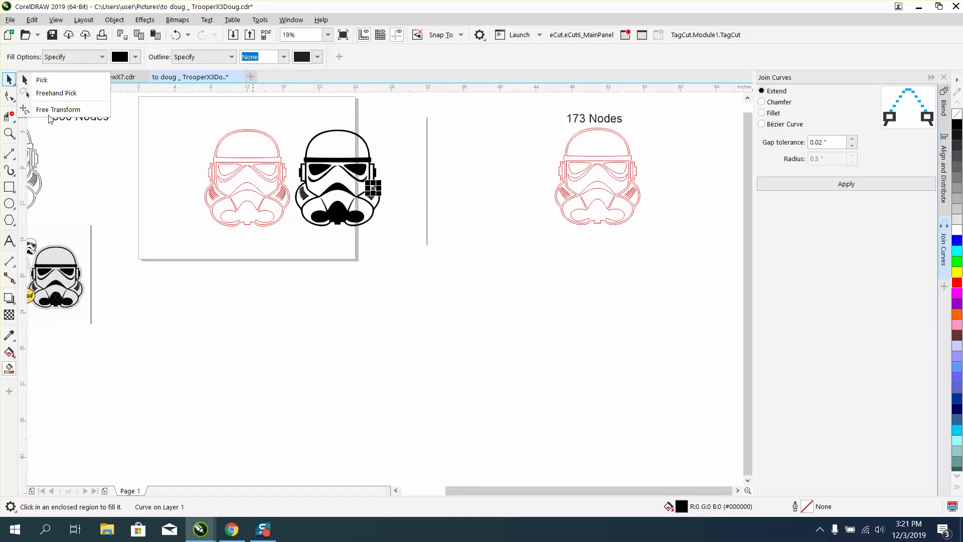
pyautogui.click(42, 81)
pyautogui.moveTo(294, 114); pyautogui.dragTo(339, 216)
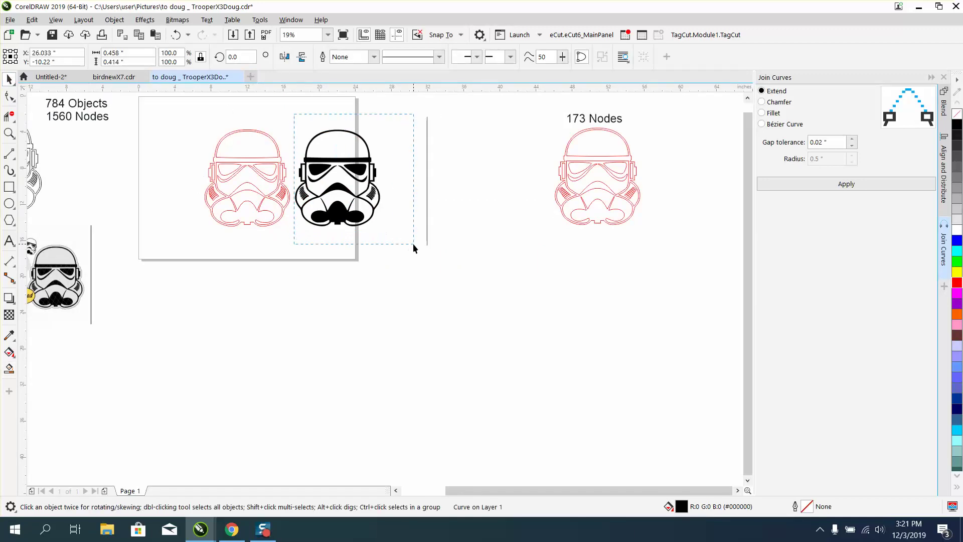
pyautogui.moveTo(413, 244); pyautogui.dragTo(414, 245)
pyautogui.click(957, 115)
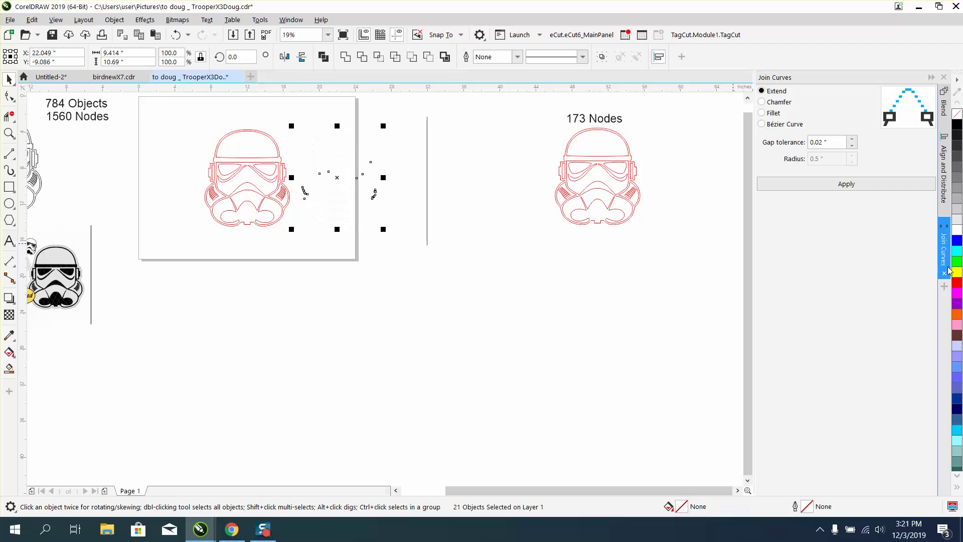
pyautogui.rightClick(957, 282)
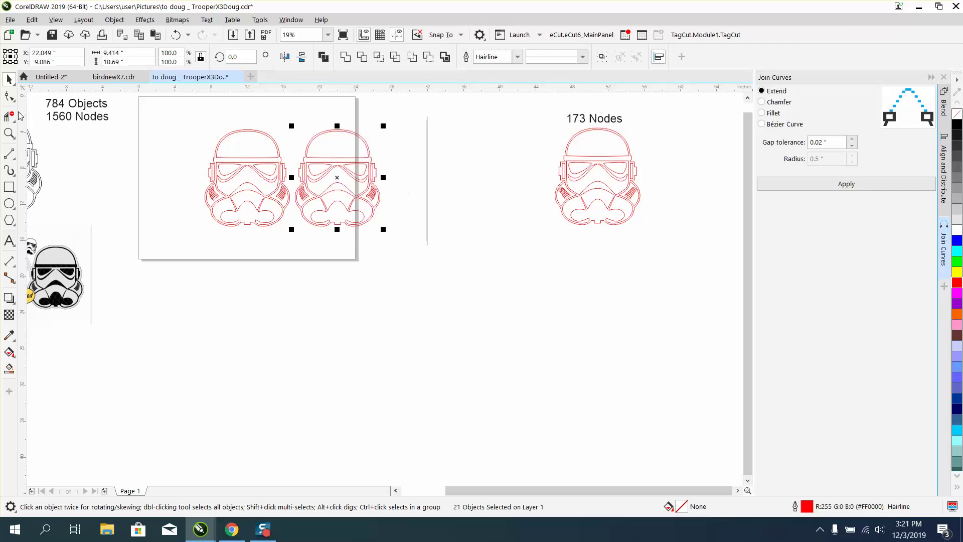
# Step: Combine the 21 helmet pieces into one curve with Object > Combine
pyautogui.click(9, 95)
pyautogui.moveTo(304, 117); pyautogui.dragTo(447, 251)
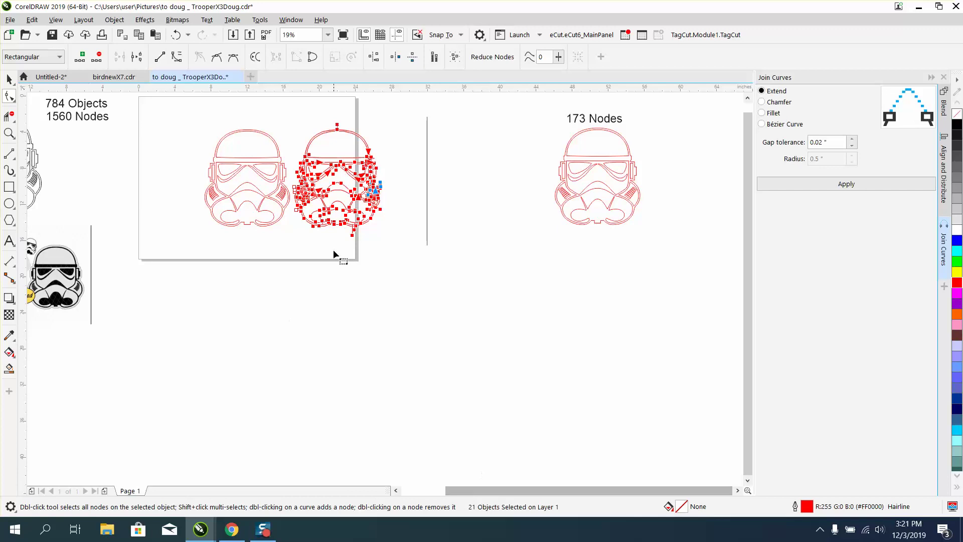
pyautogui.click(114, 20)
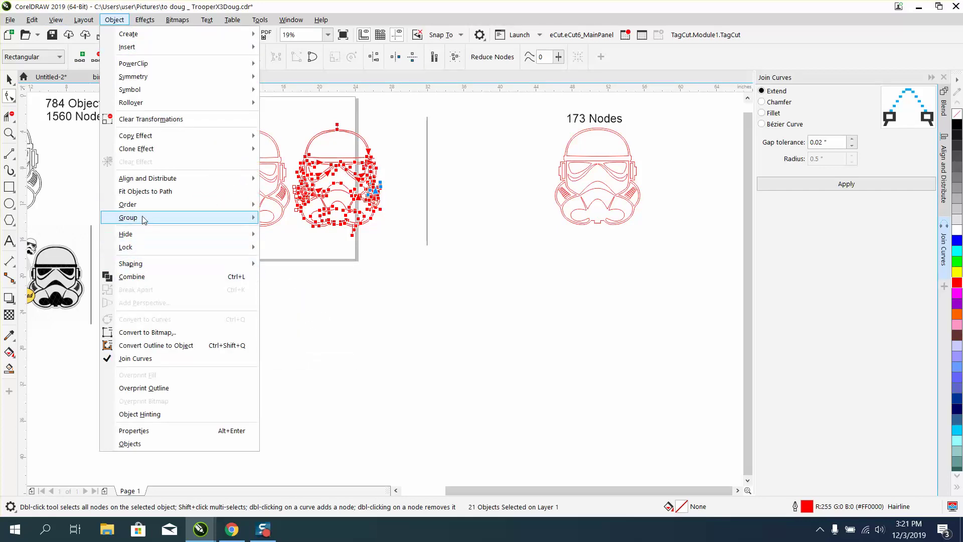
pyautogui.moveTo(151, 220)
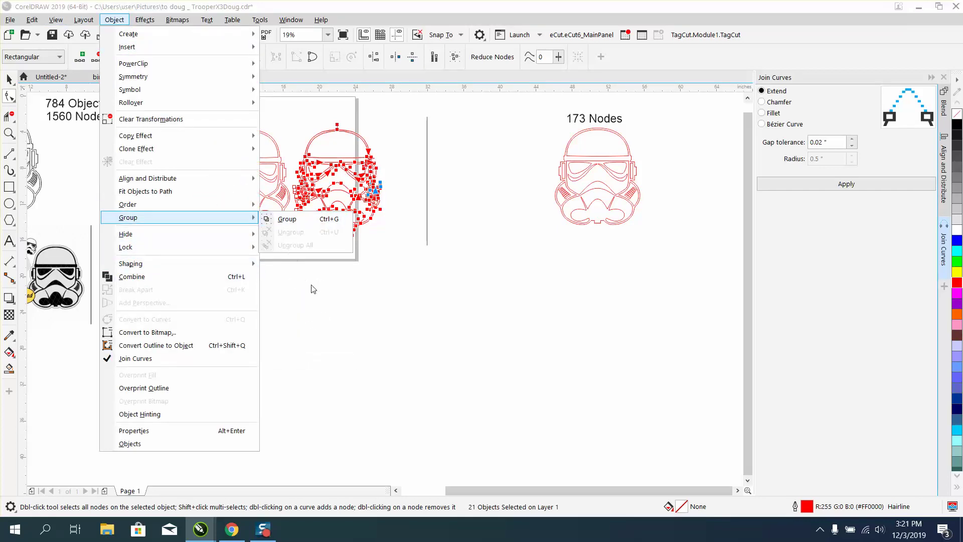
pyautogui.click(165, 277)
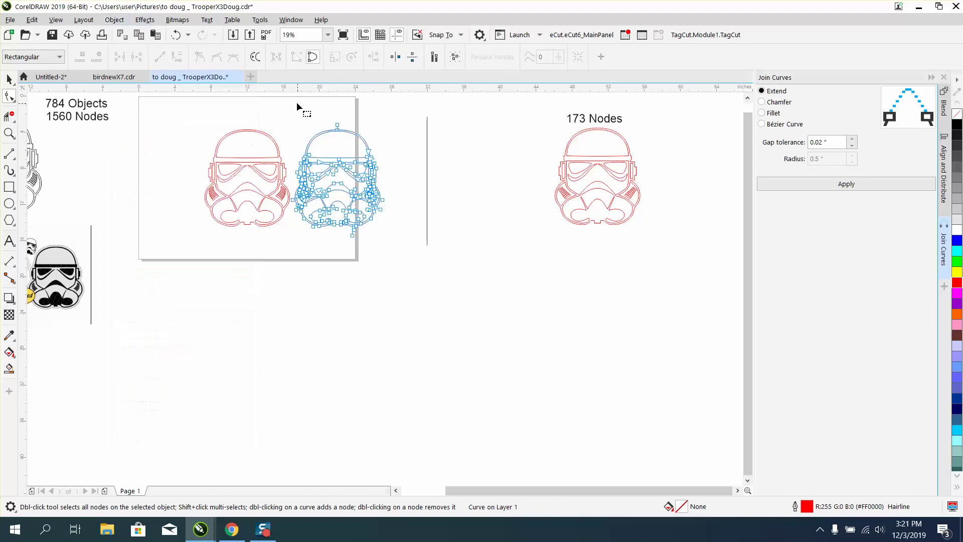
pyautogui.moveTo(391, 242); pyautogui.dragTo(417, 251)
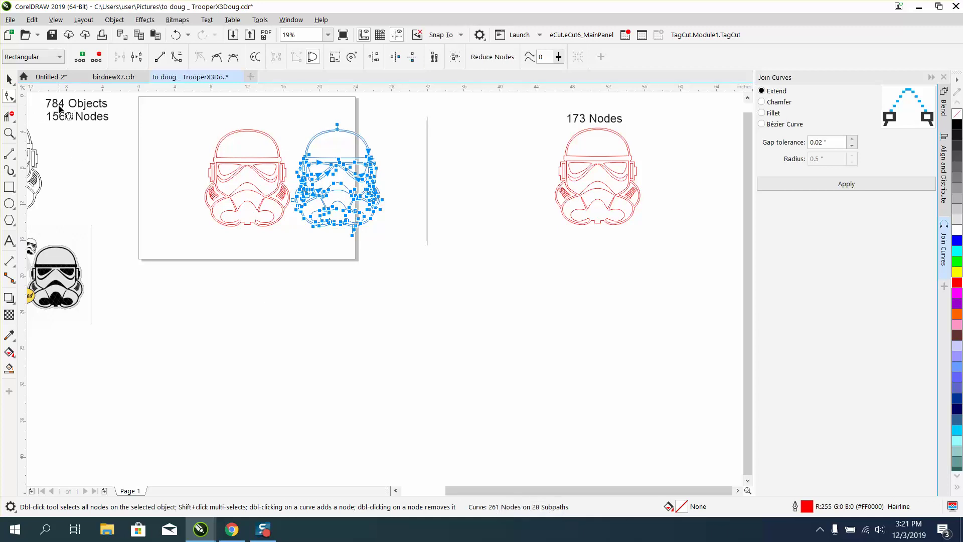
# Step: Zoom in on the right helmet's dome and delete the two surplus nodes atop its arcs
pyautogui.click(9, 133)
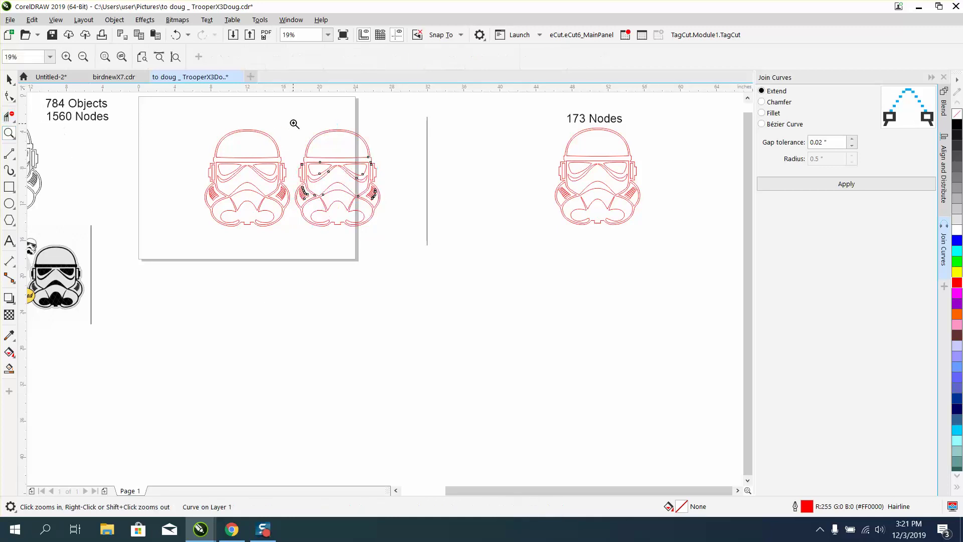
pyautogui.moveTo(303, 115); pyautogui.dragTo(399, 159)
pyautogui.click(10, 96)
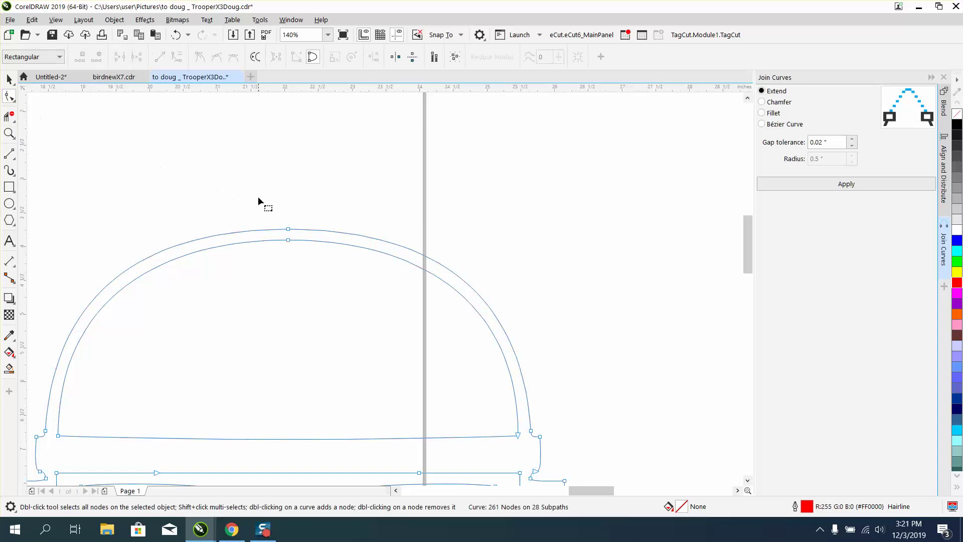
pyautogui.moveTo(319, 259); pyautogui.dragTo(323, 255)
pyautogui.press('Delete')
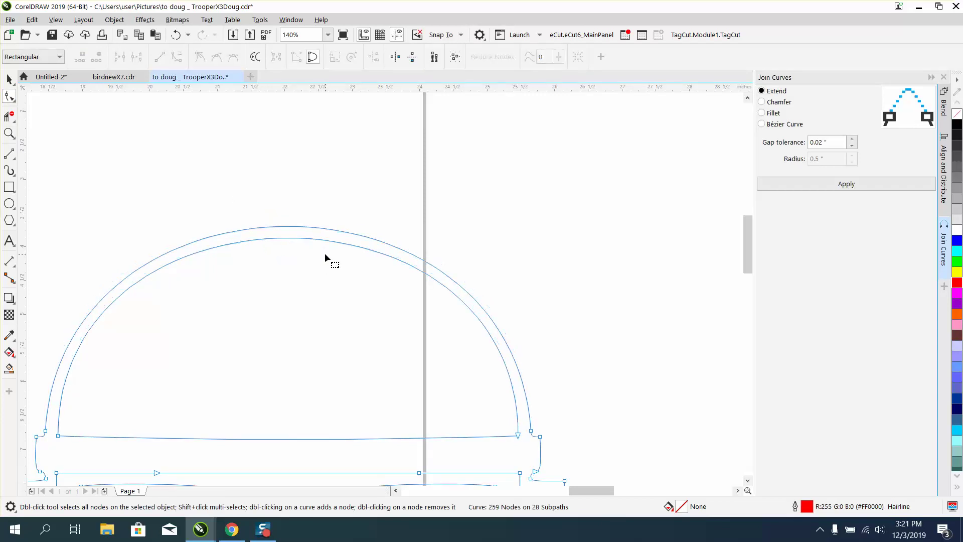
pyautogui.scroll(-2, 308, 192)
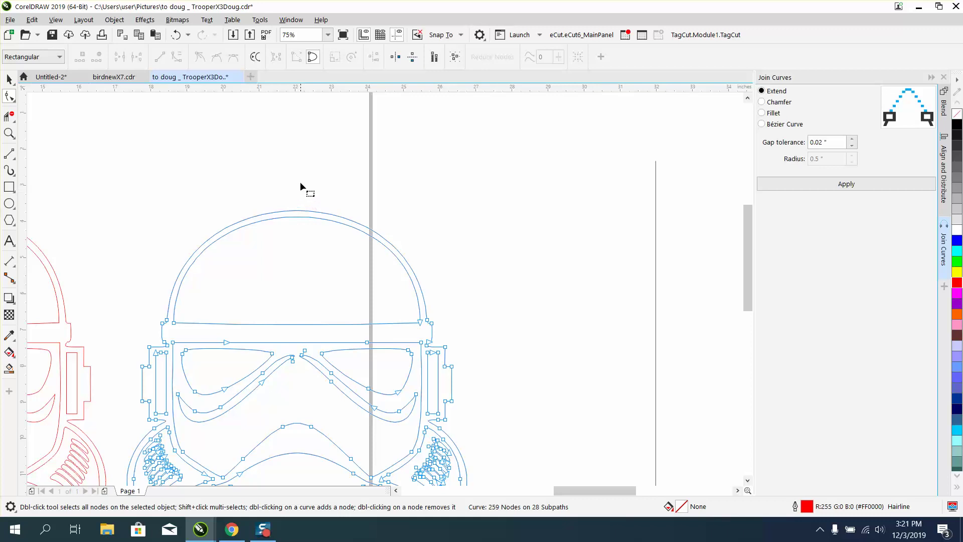
pyautogui.scroll(-2, 286, 169)
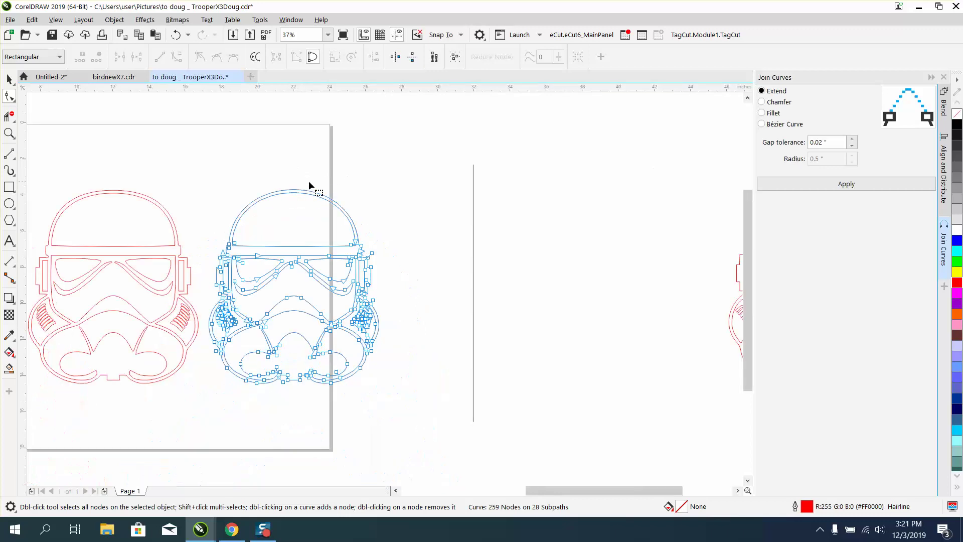
# Step: Reselect the right helmet and zoom in on its cheek vents with the Shape tool active
pyautogui.click(9, 78)
pyautogui.moveTo(179, 161); pyautogui.dragTo(418, 393)
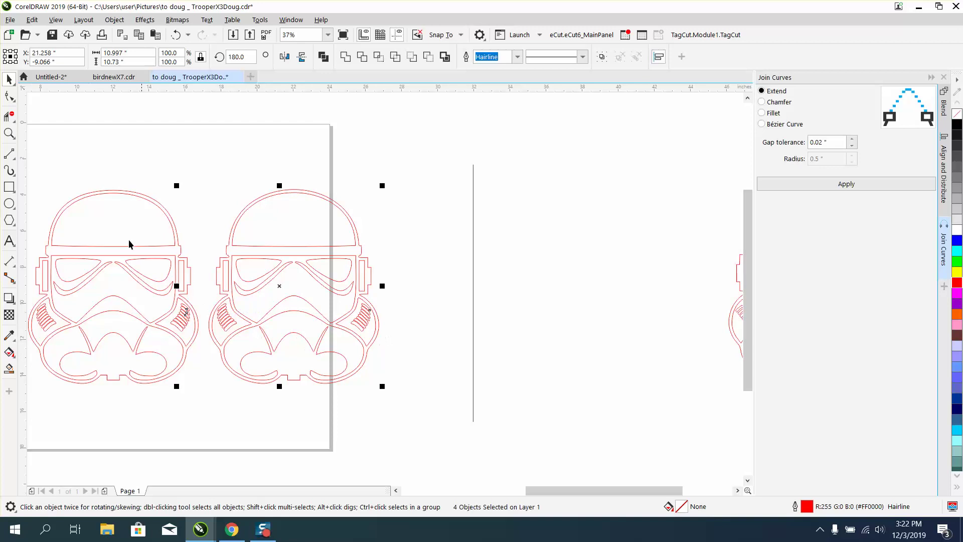
pyautogui.click(9, 133)
pyautogui.moveTo(237, 326); pyautogui.dragTo(294, 351)
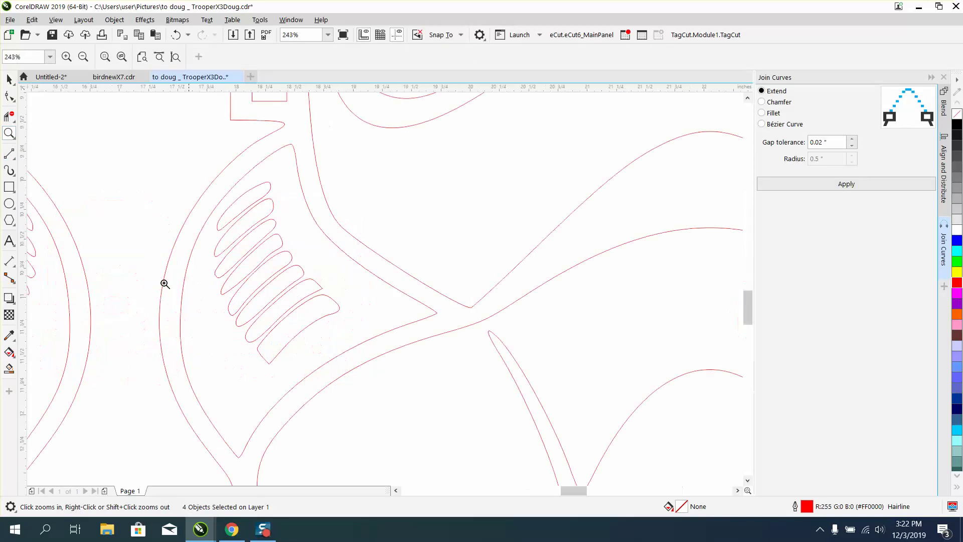
pyautogui.click(11, 99)
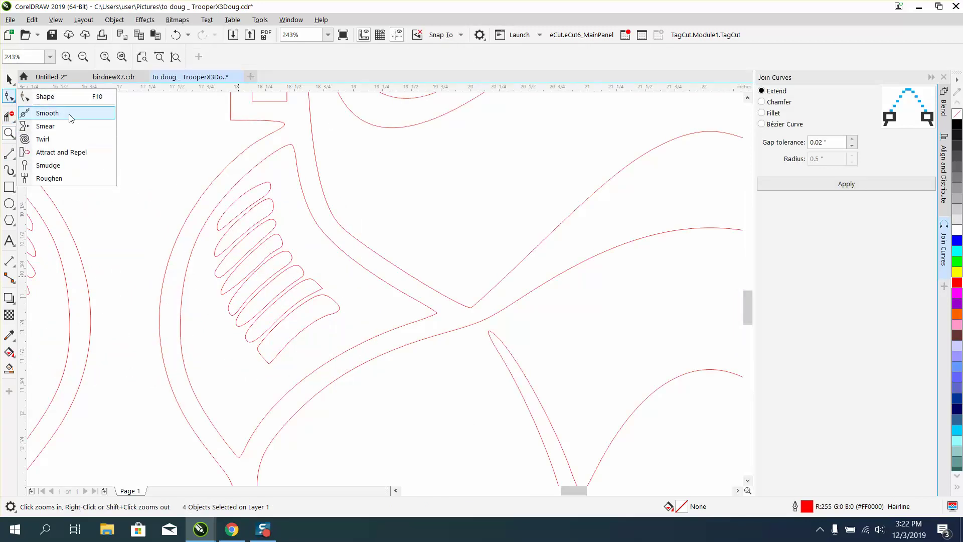
pyautogui.click(60, 97)
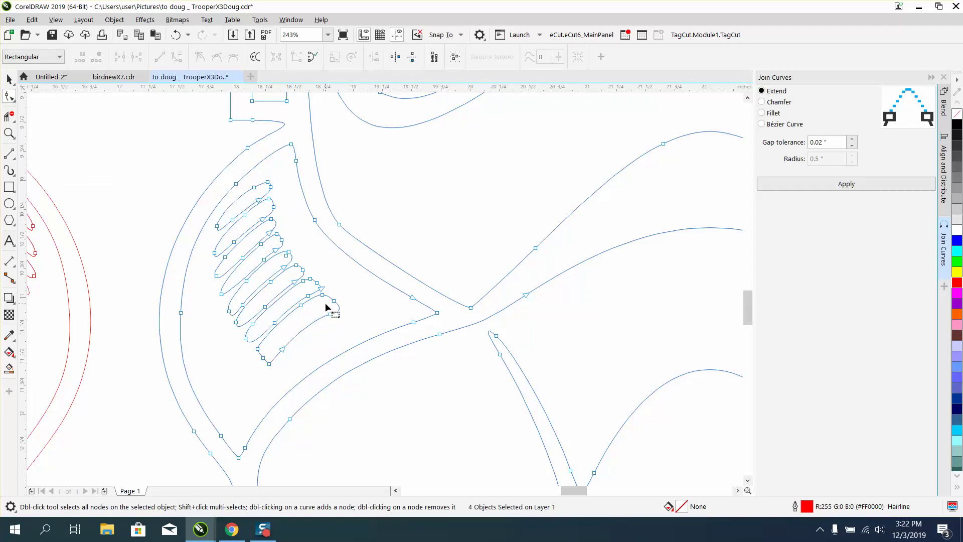
pyautogui.scroll(-5, 324, 304)
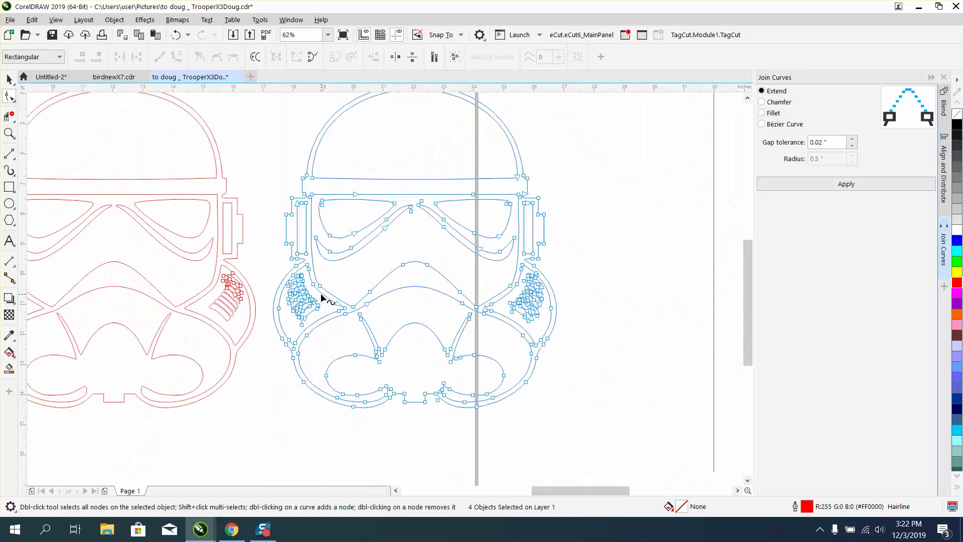